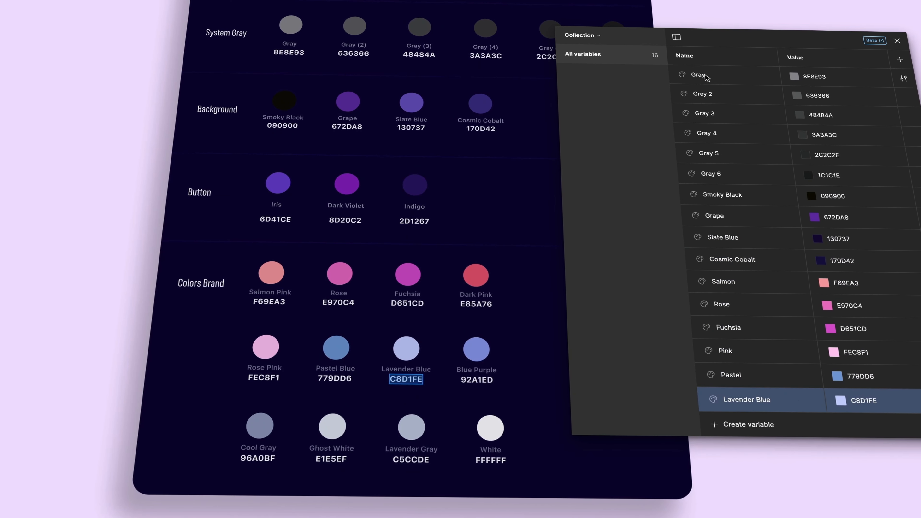
# Step: Try the Add Room and Remove Room buttons in the room booking prototype
pyautogui.click(707, 76)
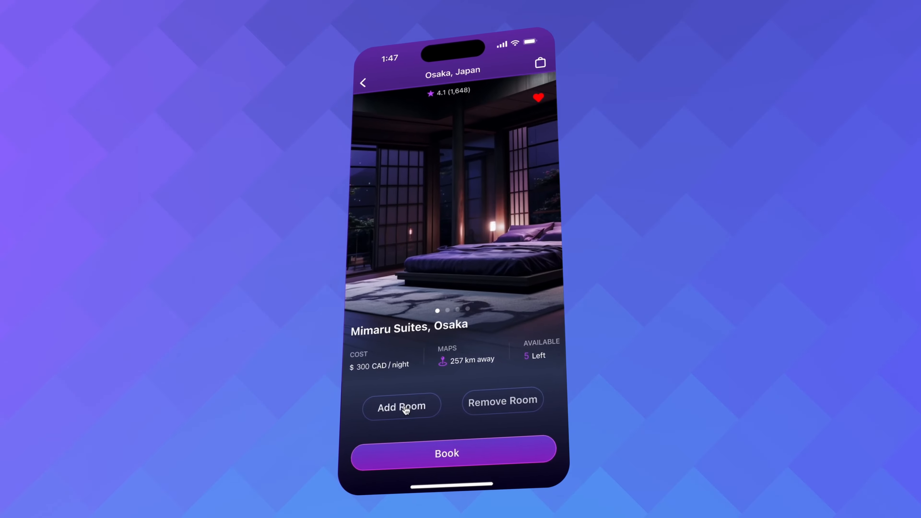
pyautogui.click(421, 407)
pyautogui.click(421, 407)
pyautogui.click(421, 407)
pyautogui.click(421, 408)
pyautogui.click(491, 405)
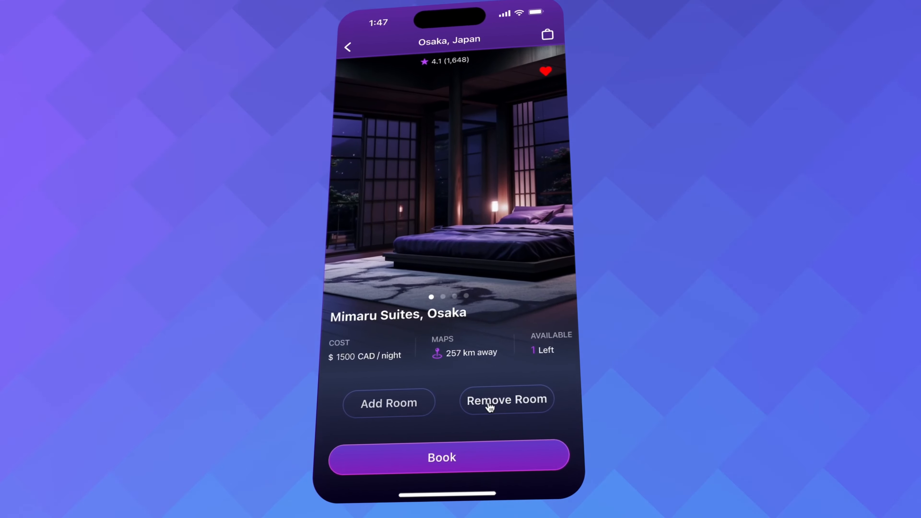
pyautogui.click(493, 406)
pyautogui.click(495, 406)
pyautogui.click(495, 406)
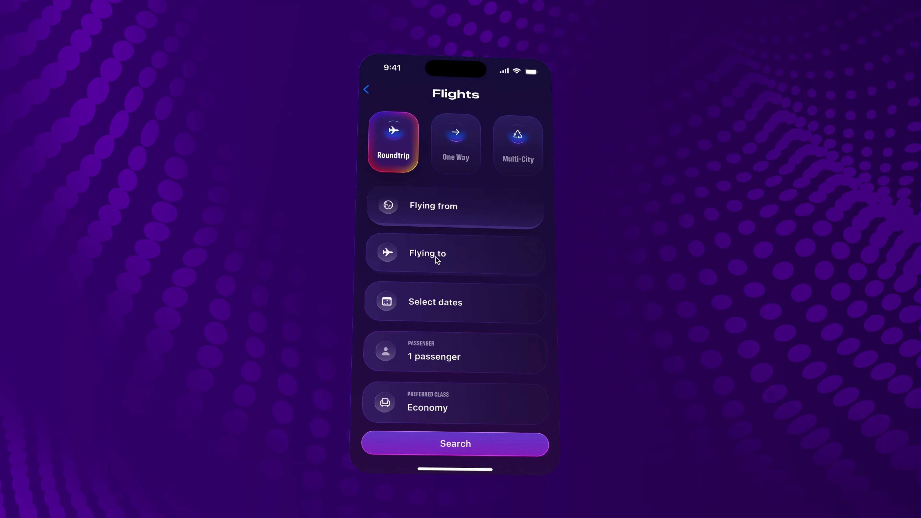
# Step: Open the passenger picker in the flights prototype, add adults and children, and return to the Flights screen
pyautogui.click(448, 354)
pyautogui.click(529, 135)
pyautogui.click(528, 165)
pyautogui.click(528, 165)
pyautogui.click(529, 165)
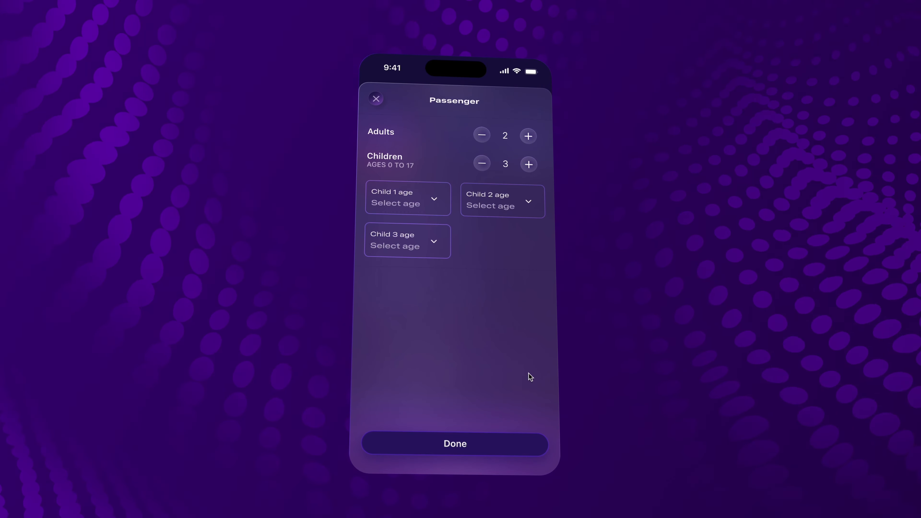
pyautogui.click(477, 447)
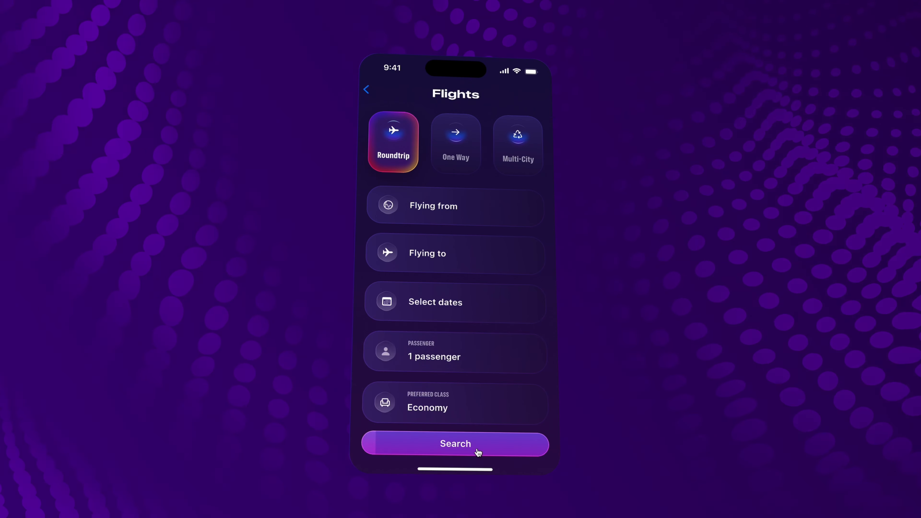
pyautogui.click(366, 90)
pyautogui.click(476, 147)
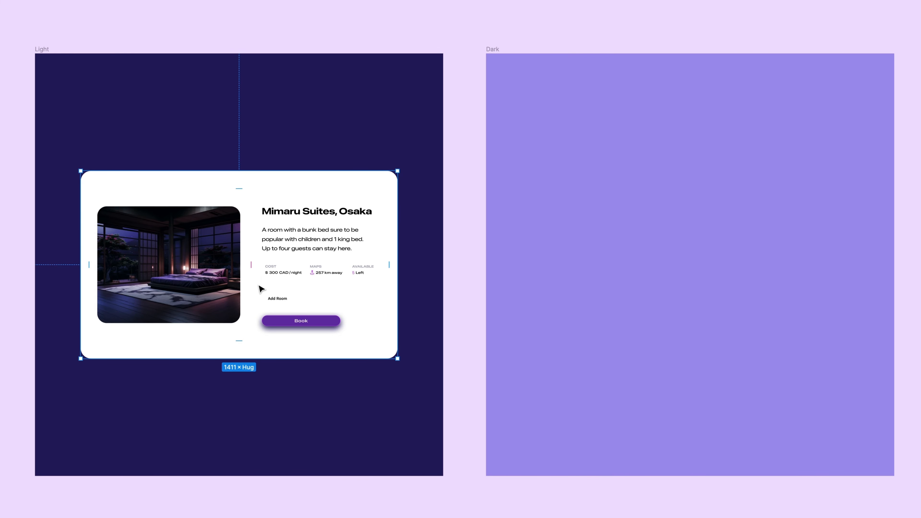
# Step: Open the local variables and review the Text, Surface and Border tokens with Dark and Light modes
pyautogui.moveTo(261, 289); pyautogui.dragTo(652, 267)
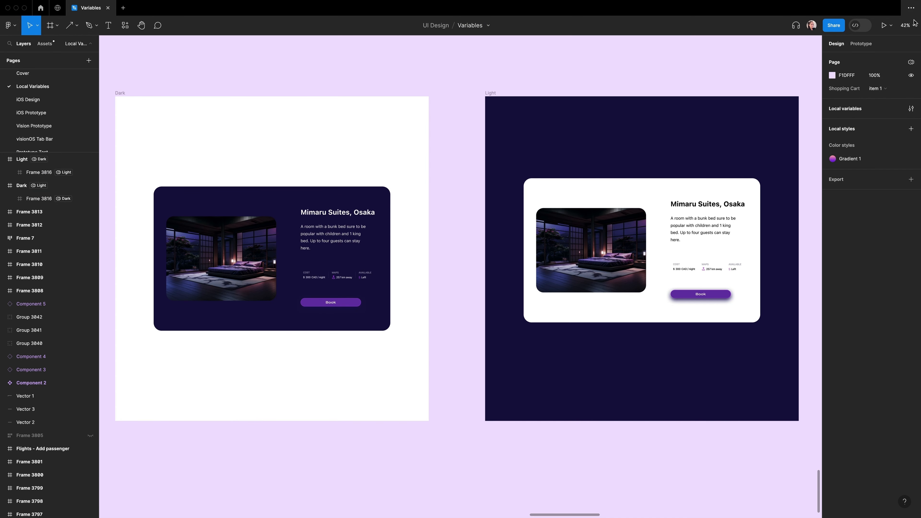
pyautogui.click(911, 109)
pyautogui.click(564, 324)
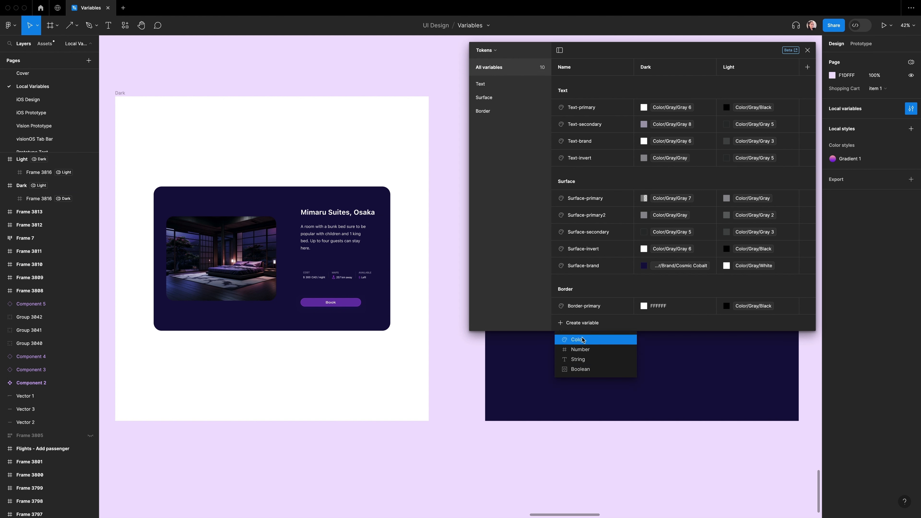
pyautogui.click(659, 57)
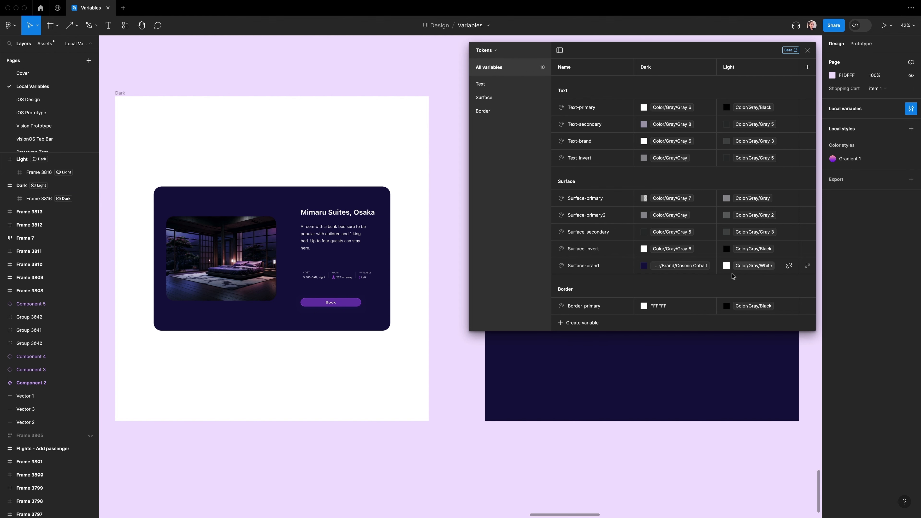
pyautogui.click(495, 51)
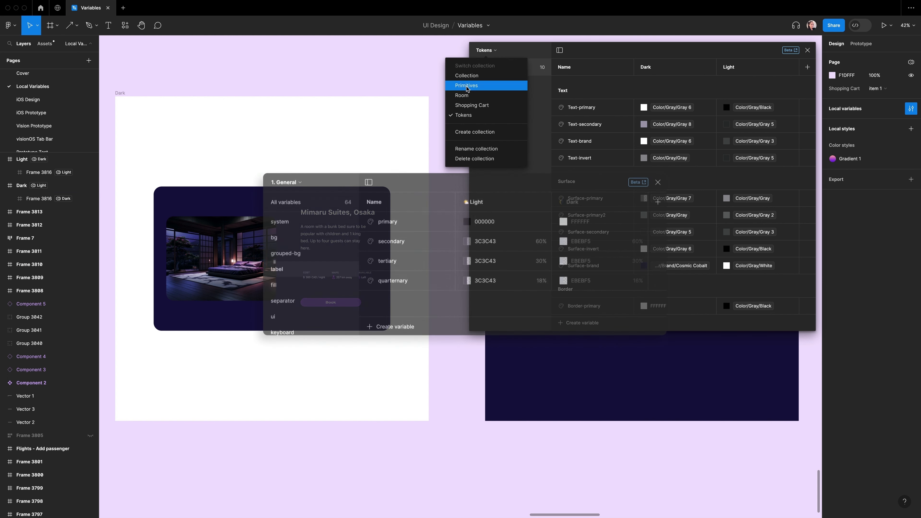
pyautogui.click(467, 85)
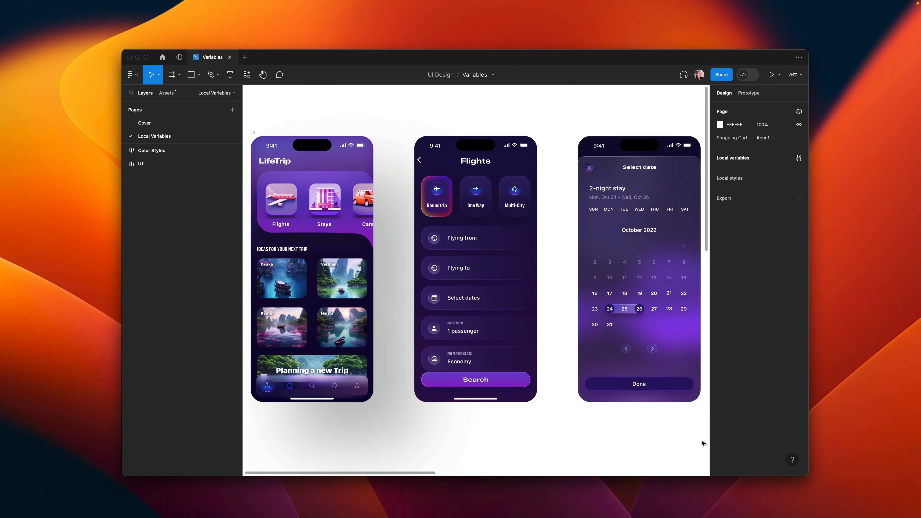
# Step: Scroll across the canvas to review the travel app screens
pyautogui.hscroll(10, 703, 443)
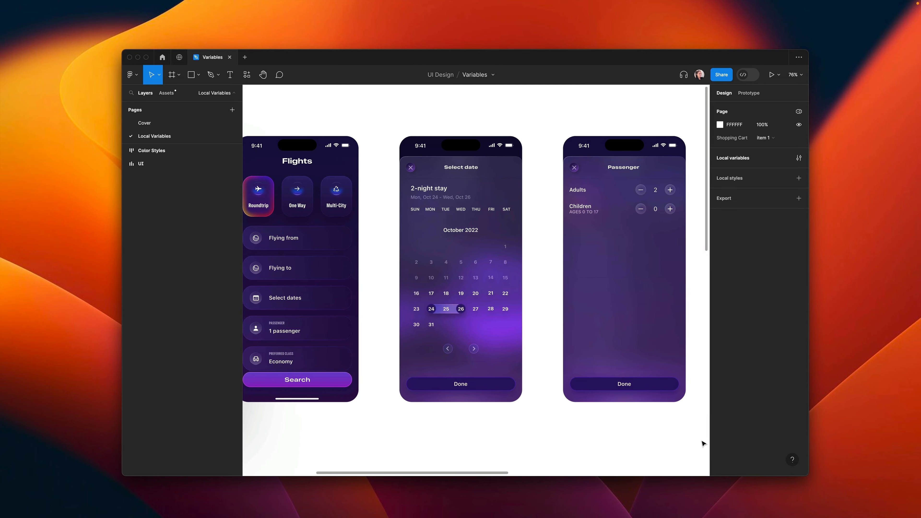
pyautogui.hscroll(8, 703, 444)
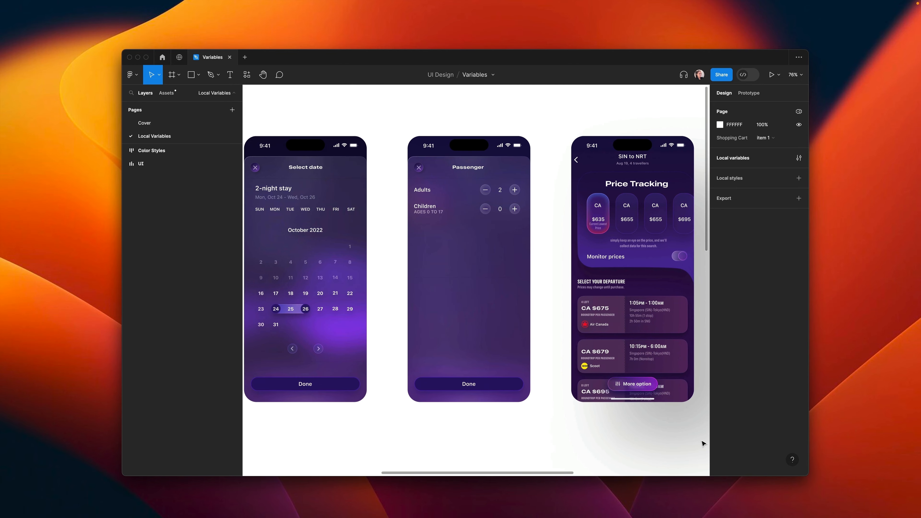
pyautogui.hscroll(15, 703, 443)
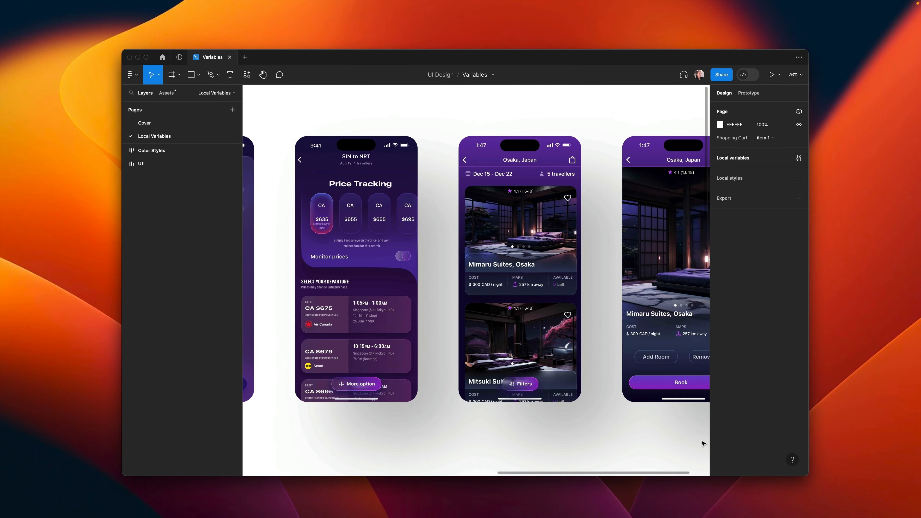
pyautogui.hscroll(3, 703, 443)
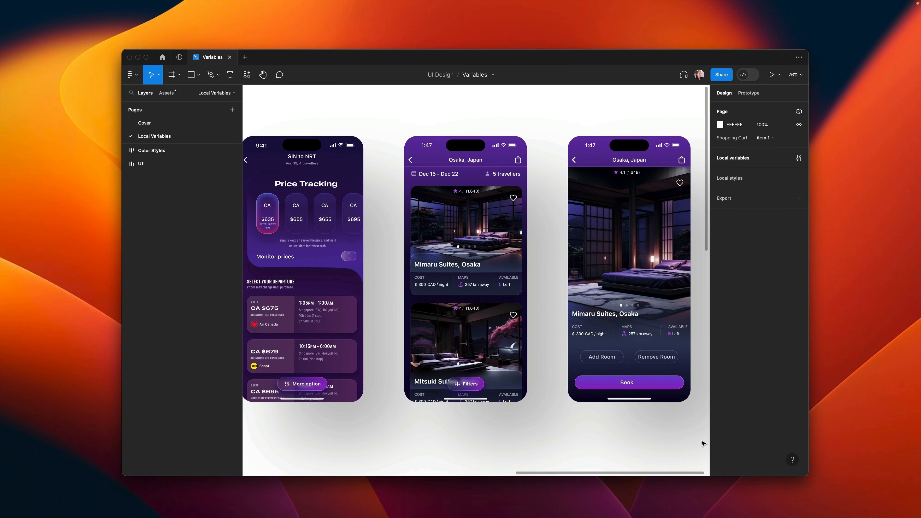
pyautogui.hscroll(-1, 704, 444)
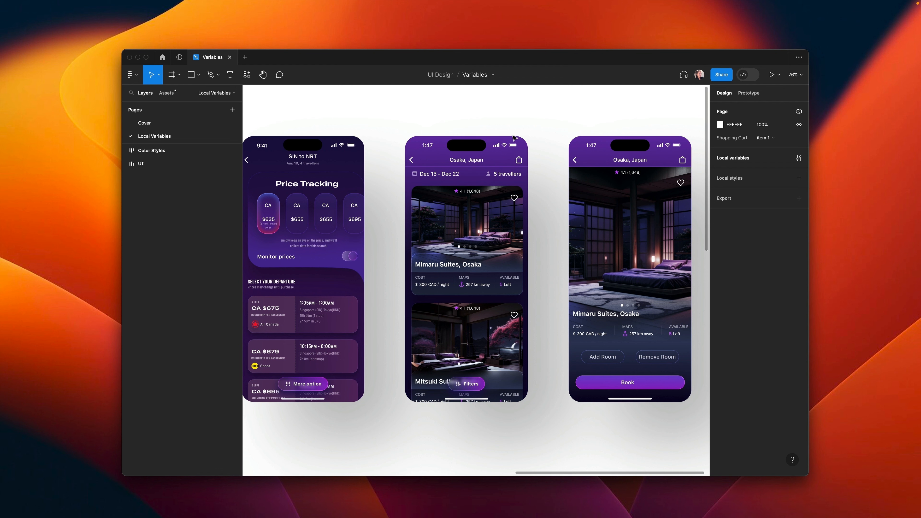
# Step: Open the local variables and browse the groups such as label, fill, separator and ui in the iOS kit
pyautogui.click(799, 158)
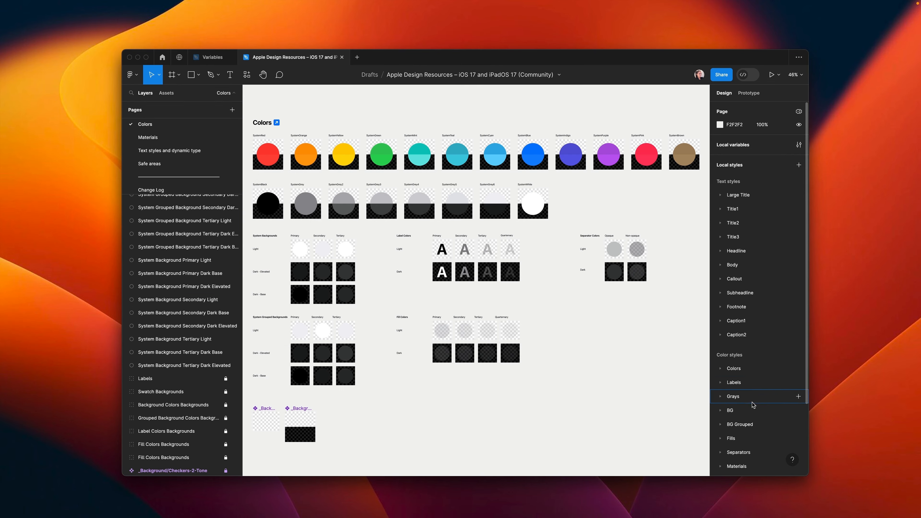
pyautogui.scroll(-5, 754, 405)
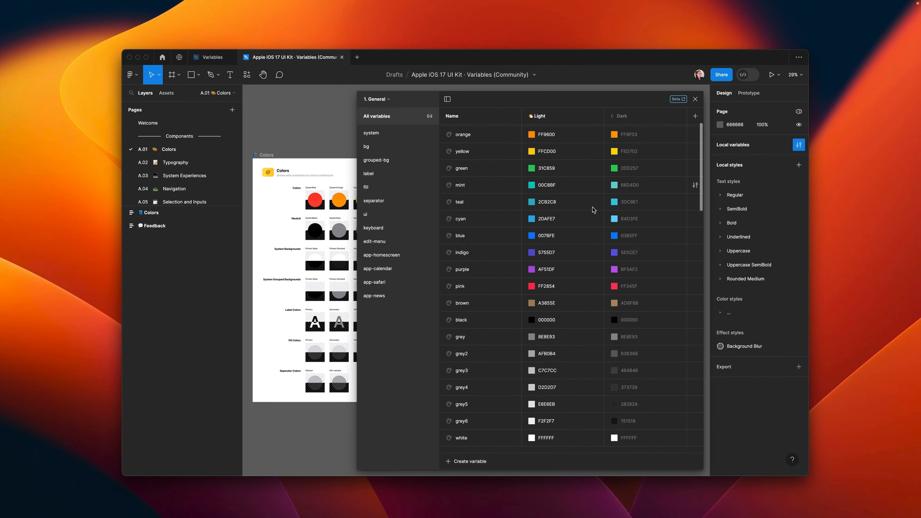
pyautogui.scroll(-10, 592, 207)
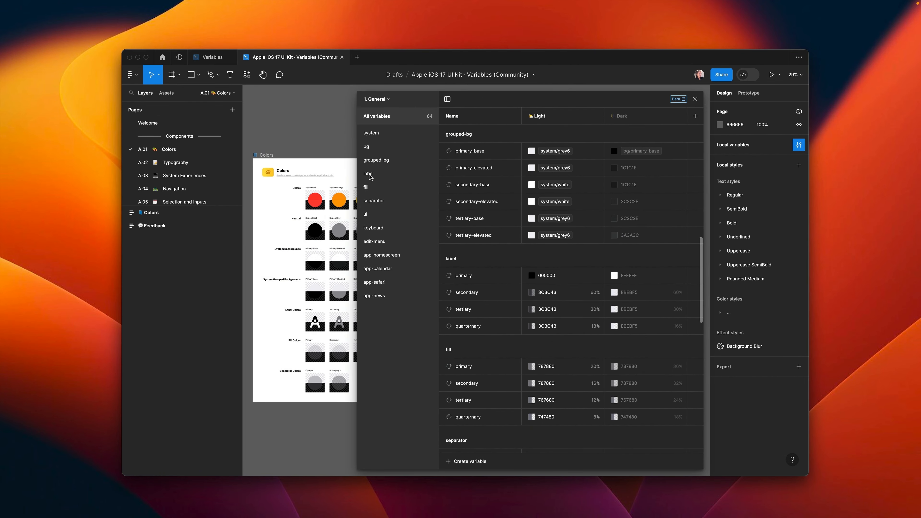
pyautogui.click(410, 148)
pyautogui.click(397, 174)
pyautogui.click(397, 187)
pyautogui.click(397, 200)
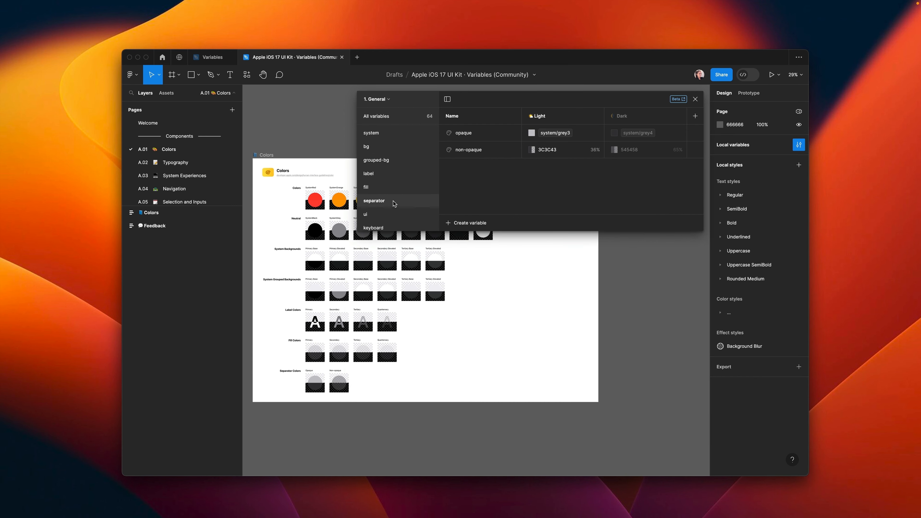
pyautogui.click(396, 215)
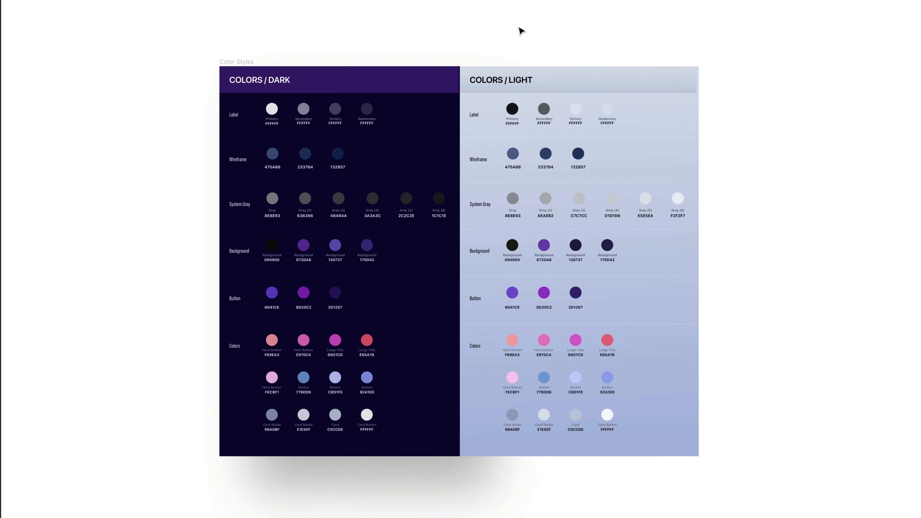
# Step: Open the empty local variables panel and move it over the color styles board
pyautogui.scroll(-1, 866, 464)
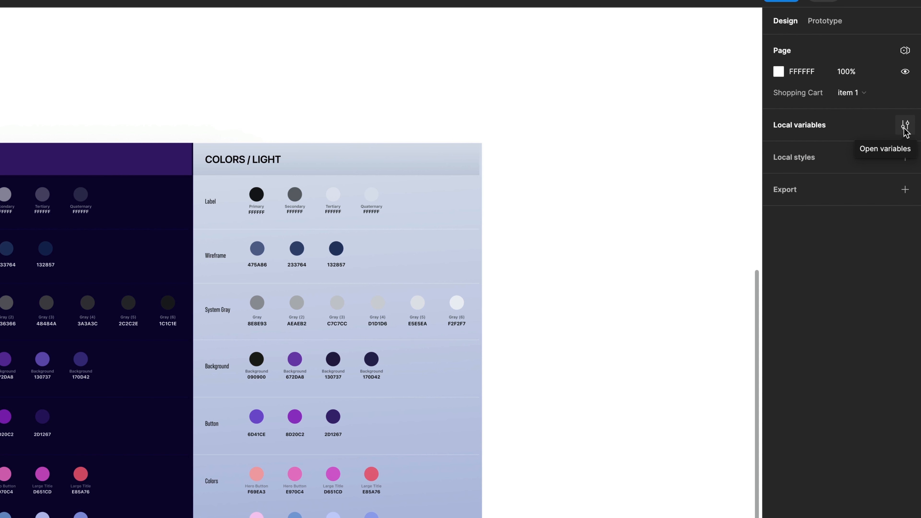
pyautogui.click(905, 127)
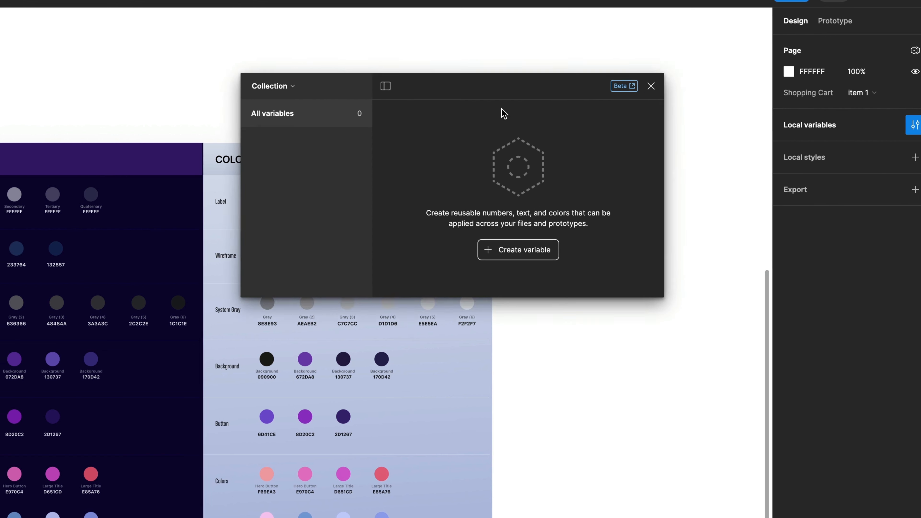
pyautogui.moveTo(577, 90); pyautogui.dragTo(330, 113)
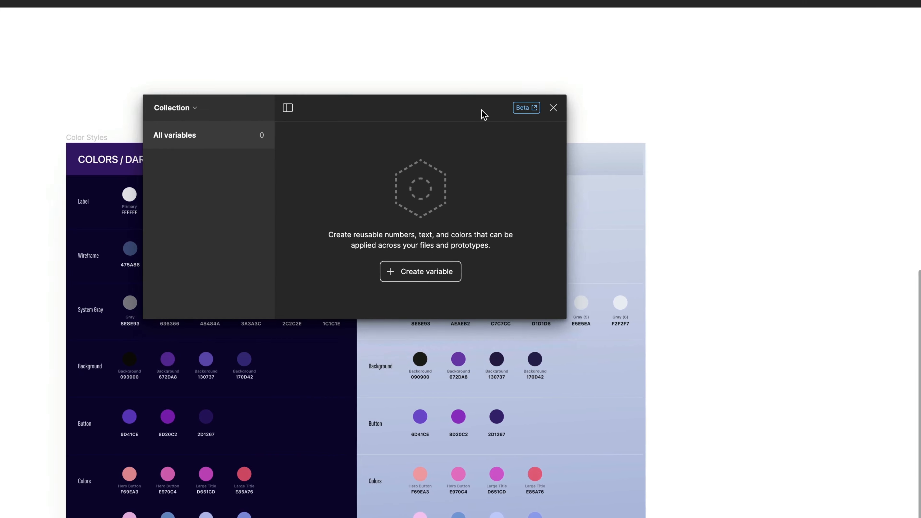
pyautogui.click(567, 276)
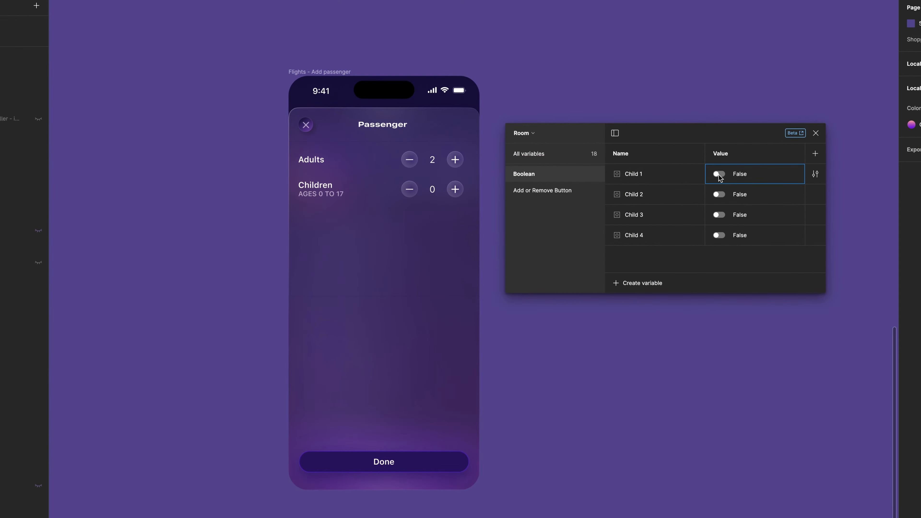
# Step: Toggle the child booleans and change the children count in the passenger prototype
pyautogui.click(719, 174)
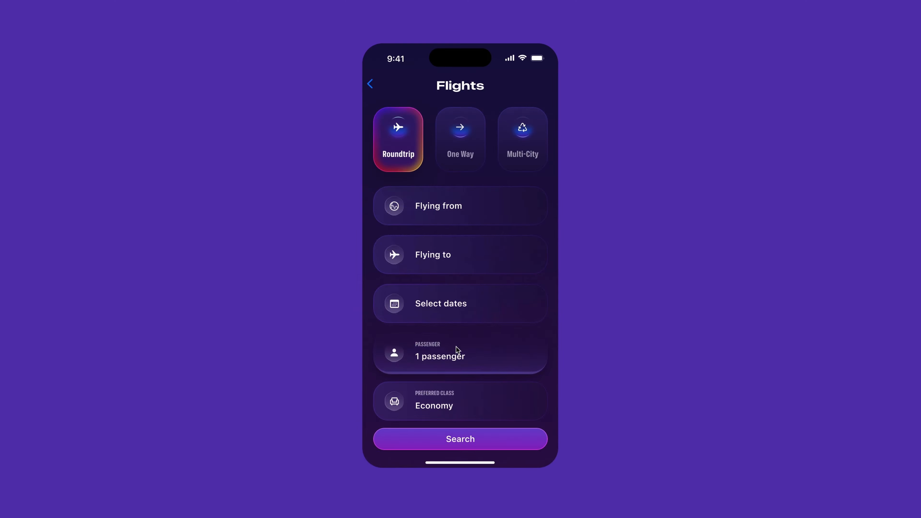
pyautogui.click(457, 356)
pyautogui.click(533, 161)
pyautogui.click(533, 160)
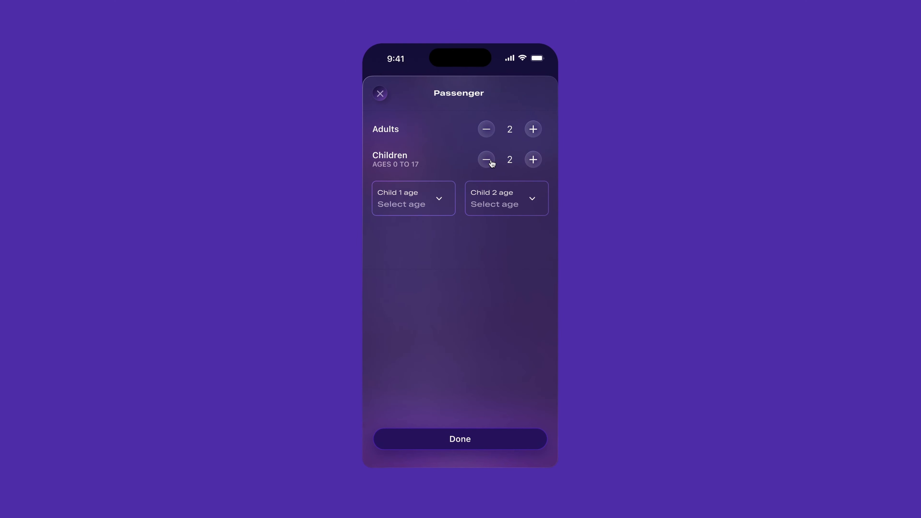
pyautogui.click(488, 161)
pyautogui.click(488, 162)
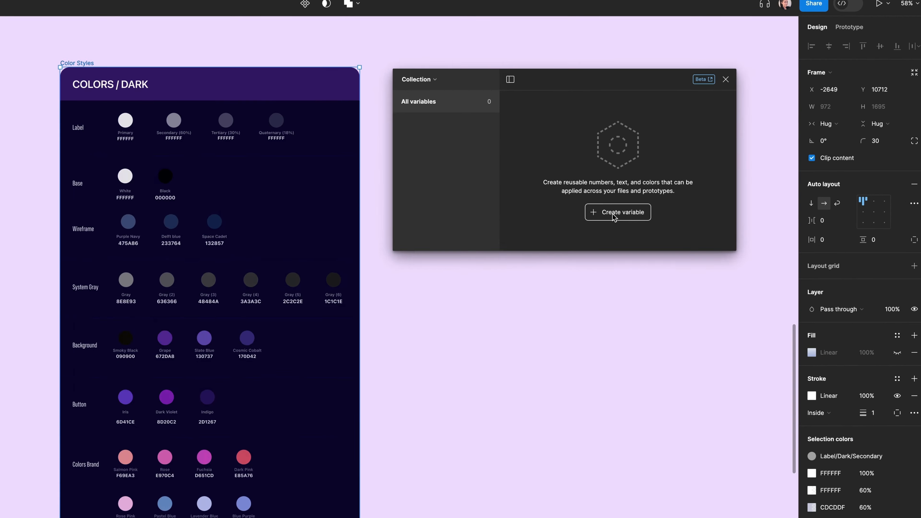
# Step: Create a new color variable
pyautogui.click(681, 187)
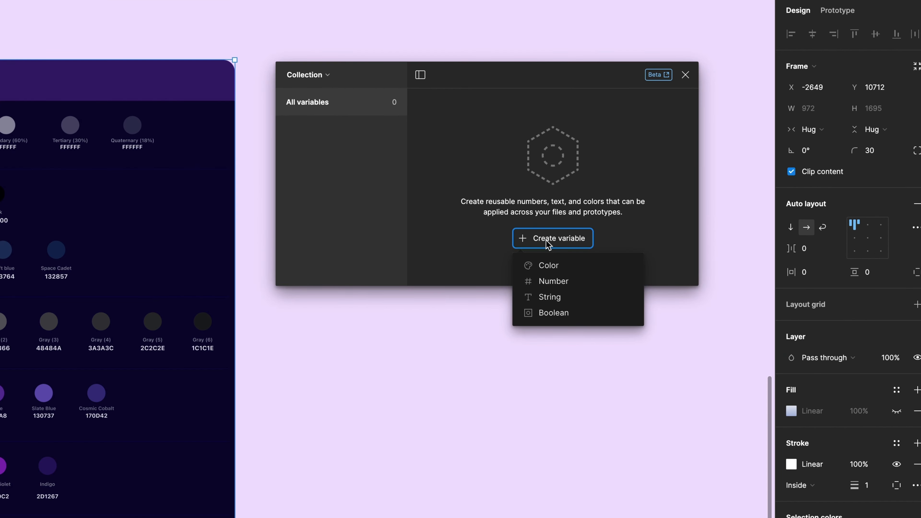
pyautogui.click(549, 266)
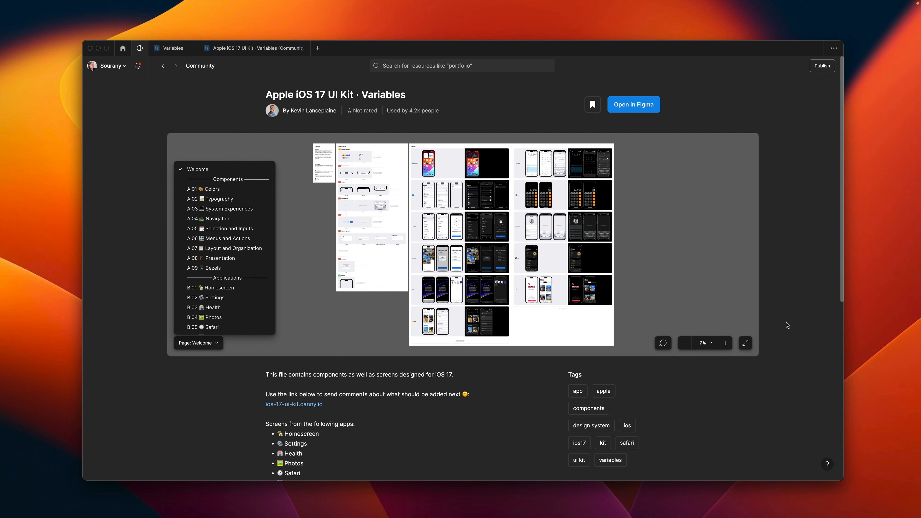
# Step: Open the Apple iOS 17 UI Kit · Variables file and browse its variable groups
pyautogui.click(638, 106)
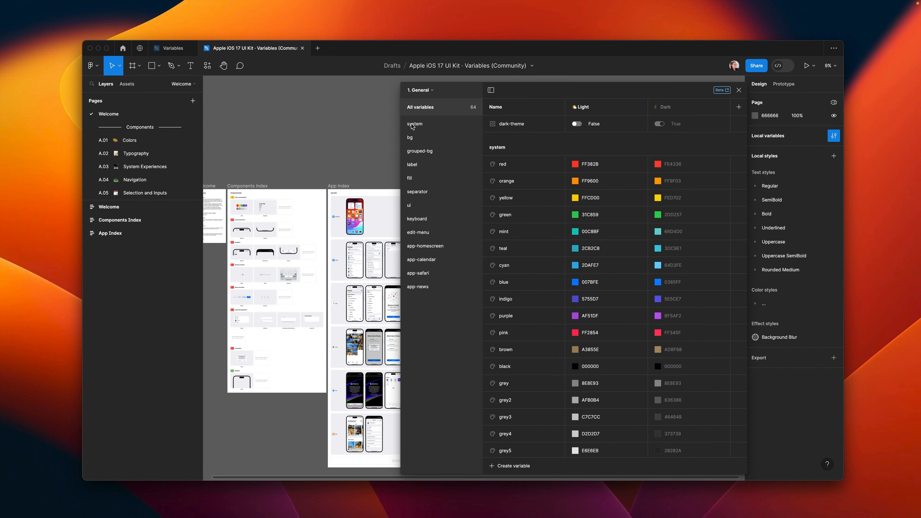
pyautogui.click(413, 124)
pyautogui.click(412, 138)
pyautogui.click(415, 152)
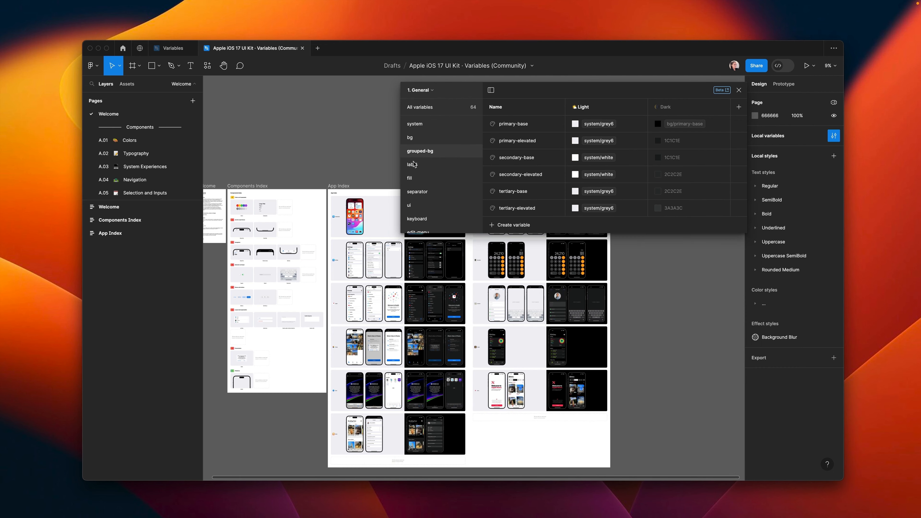
pyautogui.click(414, 165)
pyautogui.click(415, 179)
pyautogui.click(417, 193)
pyautogui.click(413, 205)
pyautogui.click(423, 218)
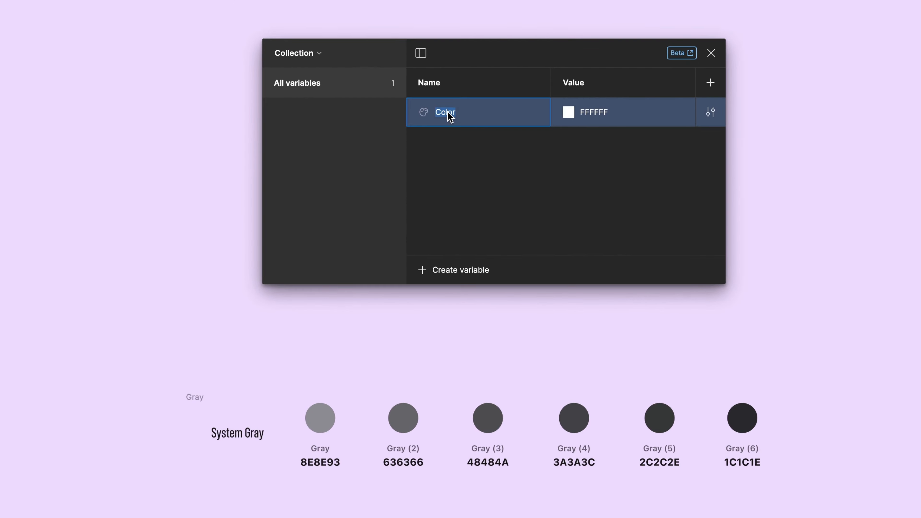
# Step: Rename the new color variable to Gray
pyautogui.doubleClick(450, 165)
pyautogui.write('Gray')
# Step: Set the Gray variable's value to 8E8E93, copied from the Gray swatch's hex code, and review its edit settings
pyautogui.click(332, 467)
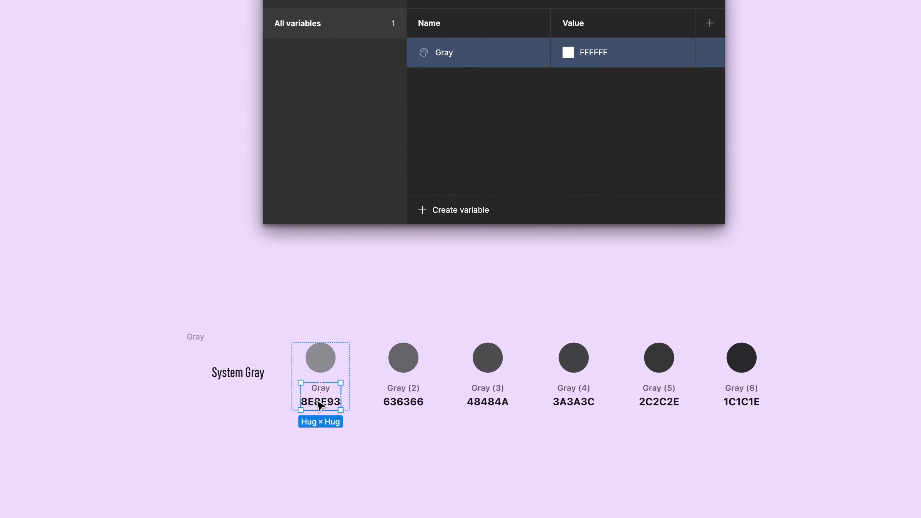
pyautogui.click(320, 404)
pyautogui.doubleClick(320, 405)
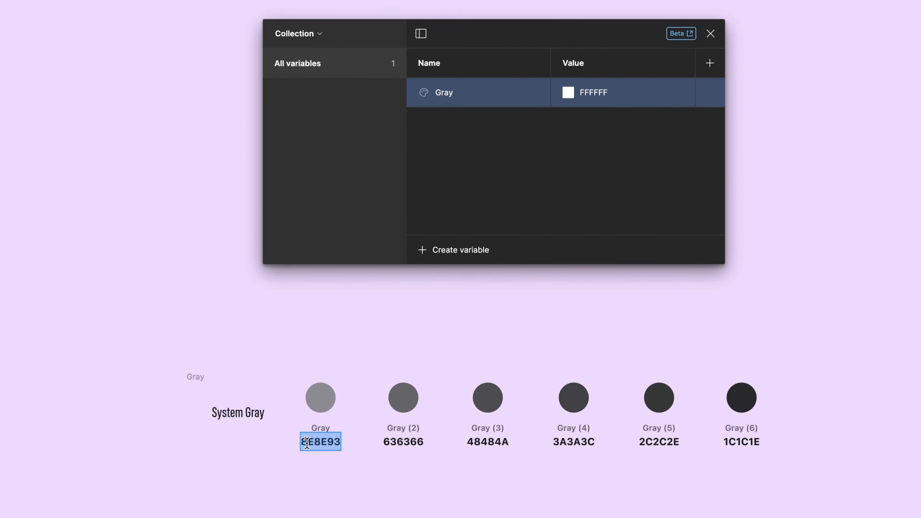
pyautogui.click(586, 175)
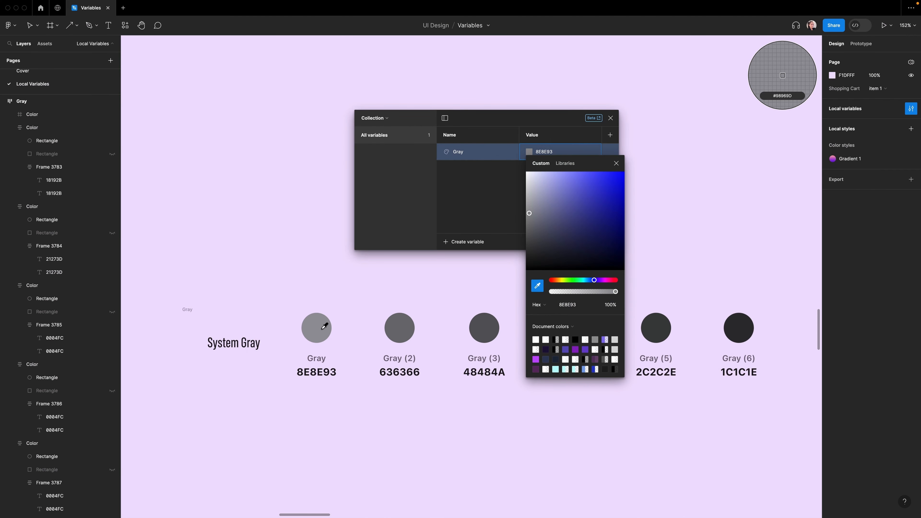
pyautogui.click(324, 327)
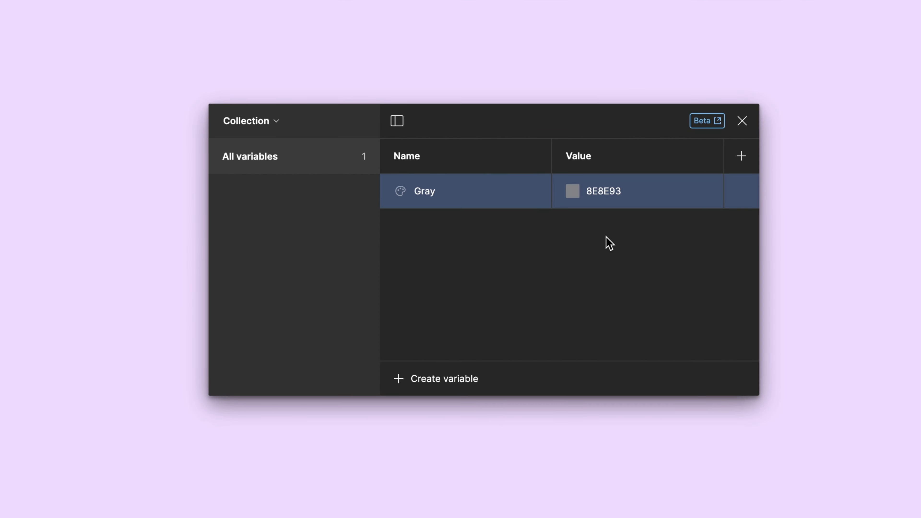
pyautogui.moveTo(754, 207)
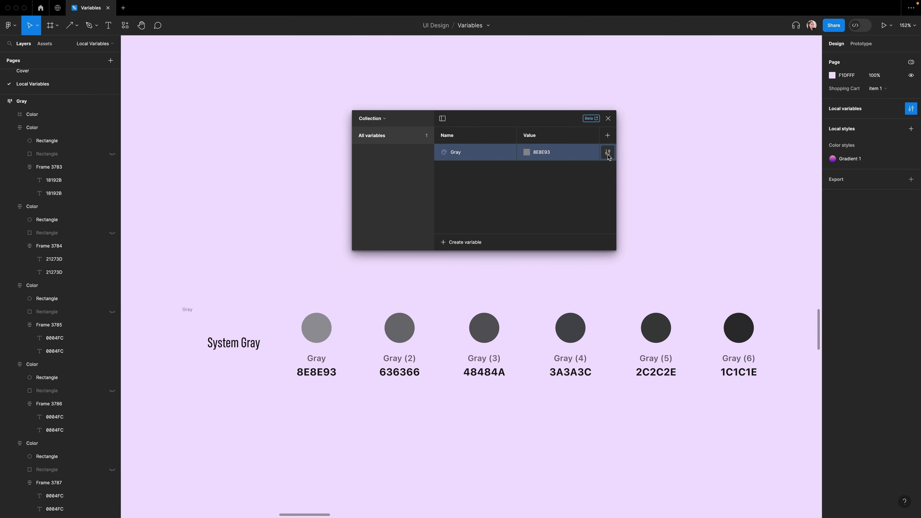
pyautogui.click(608, 152)
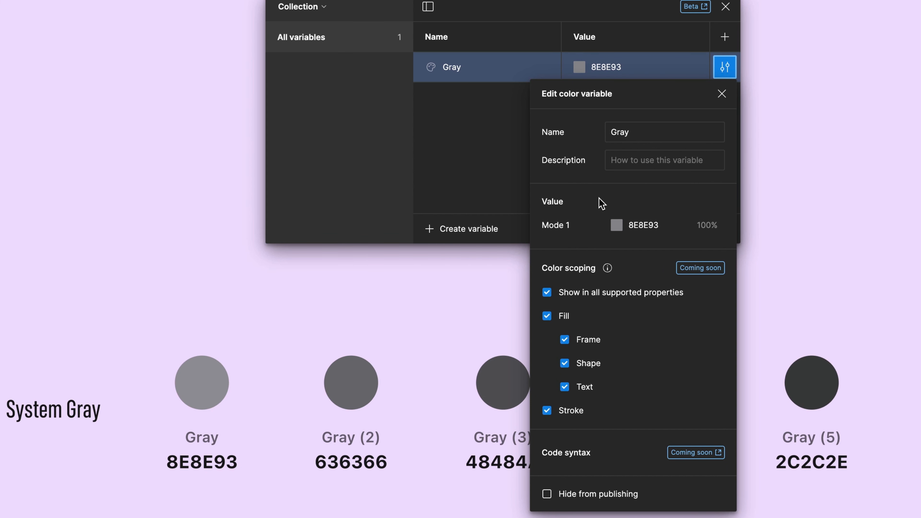
pyautogui.click(498, 130)
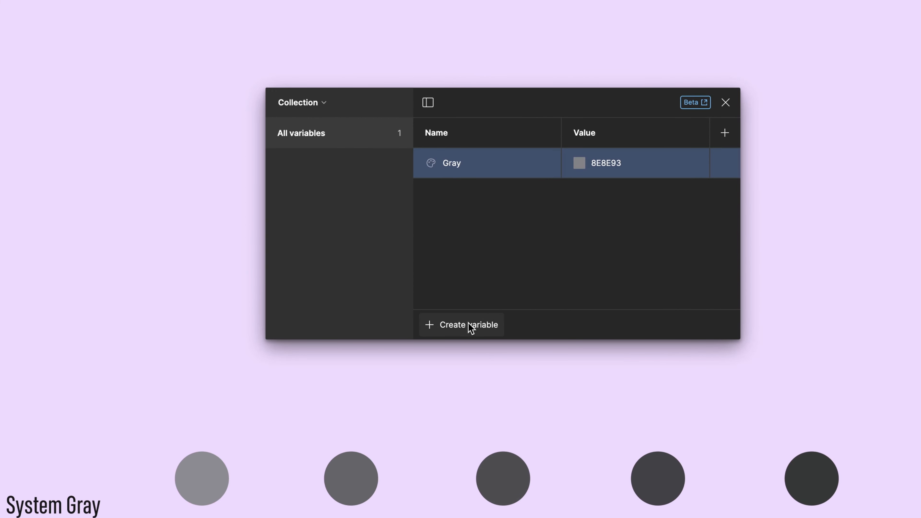
# Step: Create color variables Gray 2 through Gray 5 using the hex codes copied from the System Gray swatches
pyautogui.click(446, 325)
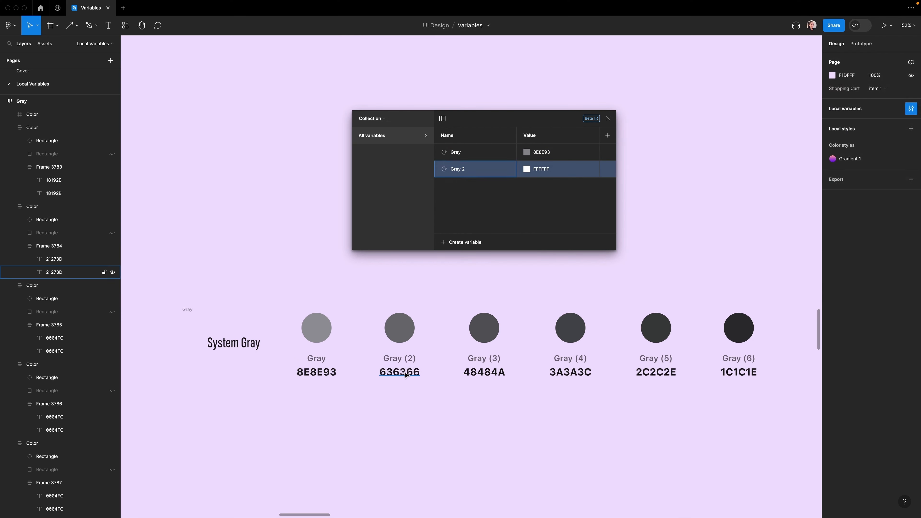
pyautogui.click(466, 242)
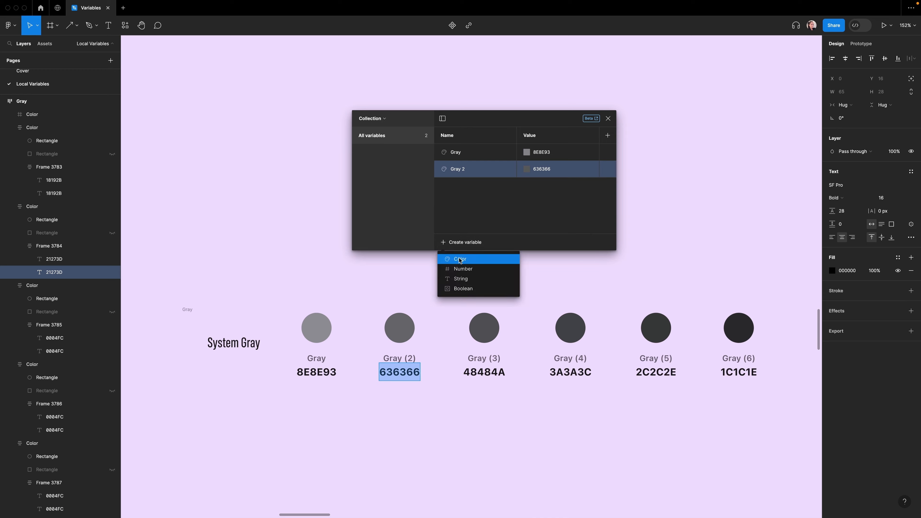
pyautogui.click(458, 259)
pyautogui.click(466, 242)
pyautogui.click(454, 258)
pyautogui.write('Gray 4')
pyautogui.doubleClick(571, 372)
pyautogui.click(450, 242)
pyautogui.write('Gray 5')
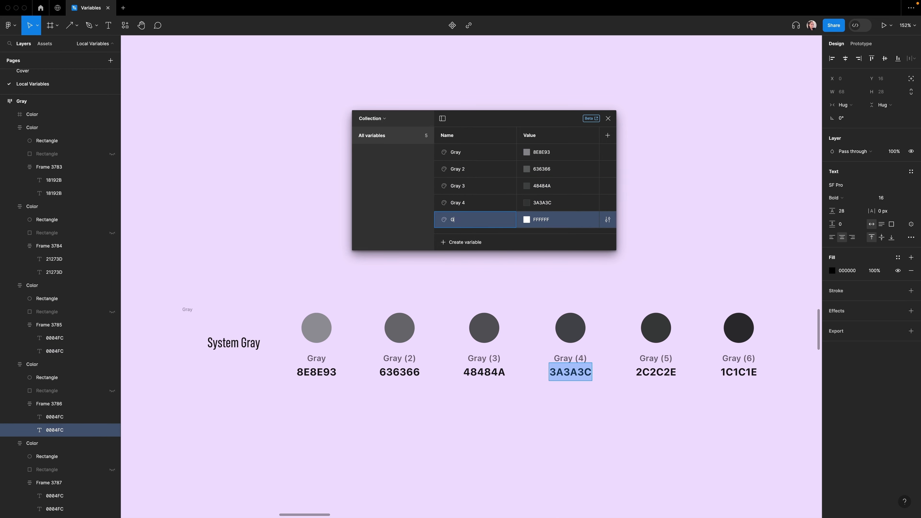
# Step: Create Gray 6 and Smoky Black color variables with hex values 1C1C1E and 090900
pyautogui.doubleClick(656, 371)
pyautogui.click(443, 244)
pyautogui.write('Gray 6')
pyautogui.doubleClick(739, 372)
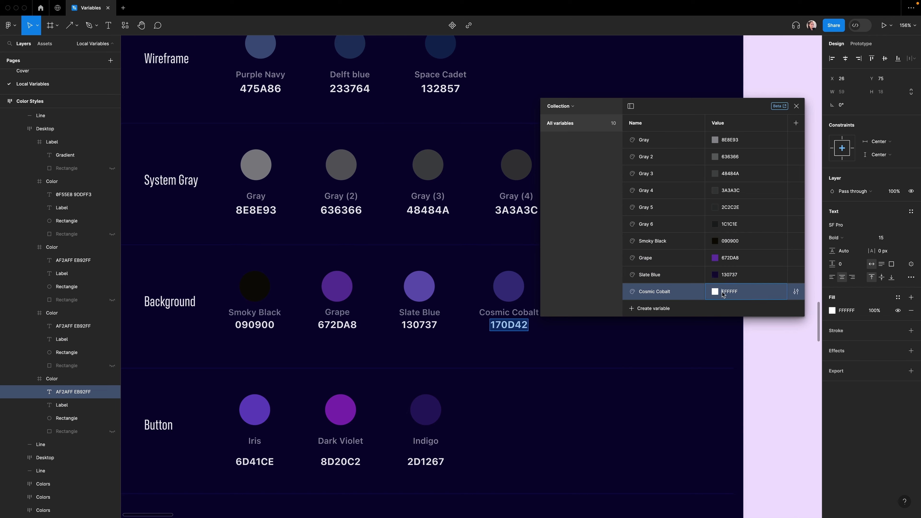
pyautogui.write('170D42')
# Step: Add color variables for the background and brand swatches, including Rose, Pink and Lavender Blue, with their hex codes
pyautogui.doubleClick(389, 327)
pyautogui.write('Rose')
pyautogui.doubleClick(344, 381)
pyautogui.write('Pink')
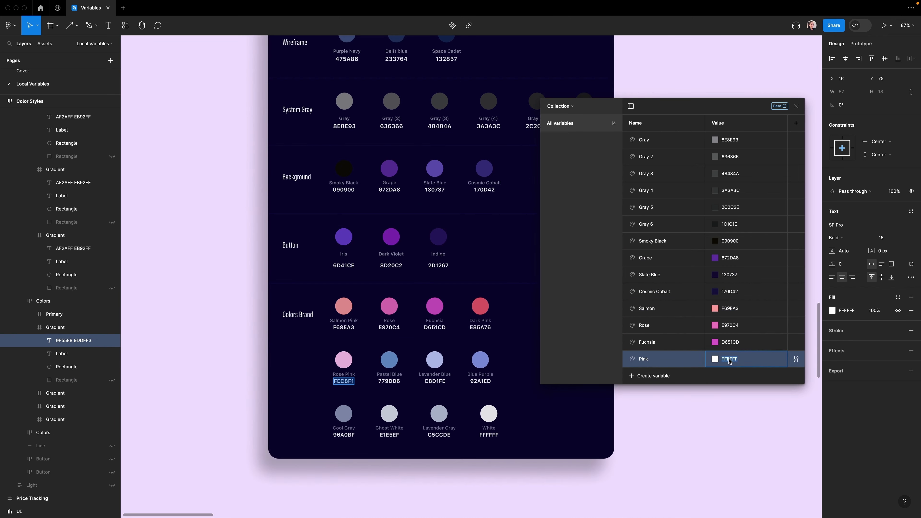
pyautogui.doubleClick(435, 381)
pyautogui.write('Lavender Blue')
pyautogui.write('C8D1FE')
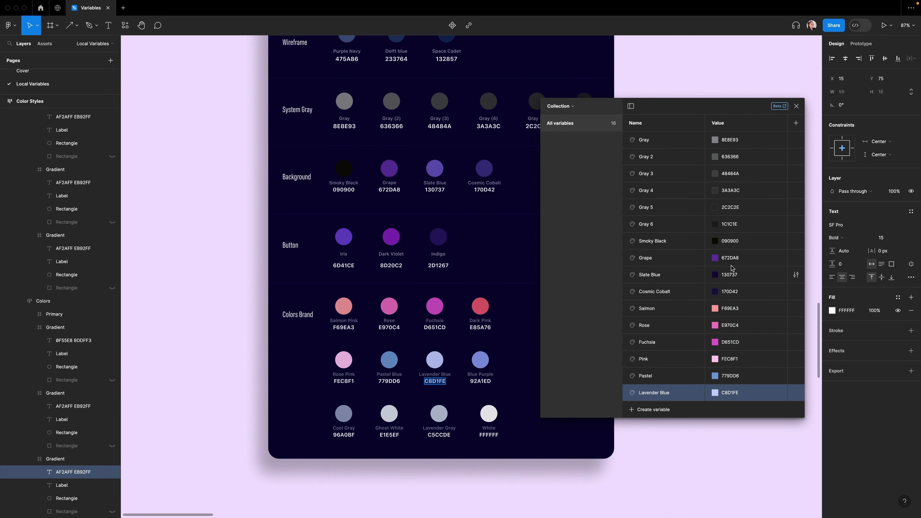
# Step: Group the Gray through Smoky Black variables into a new group named Color / Gray
pyautogui.click(648, 140)
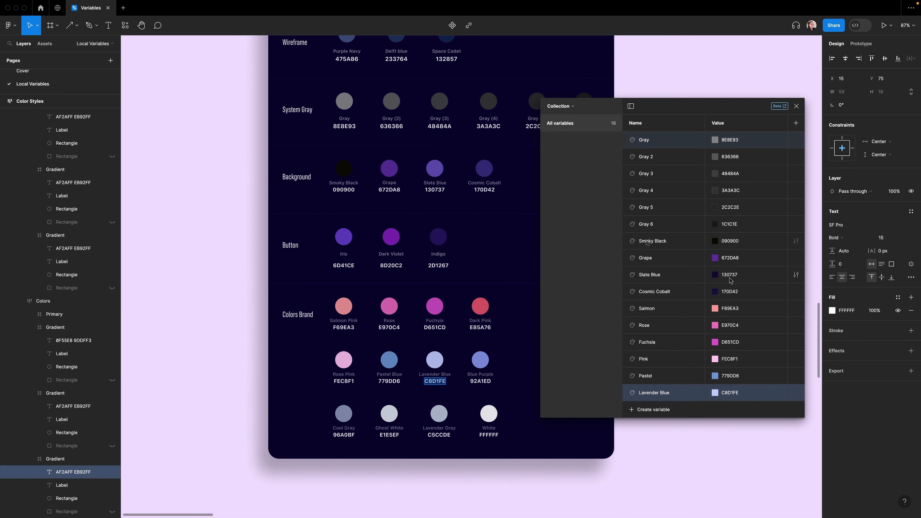
pyautogui.click(652, 141)
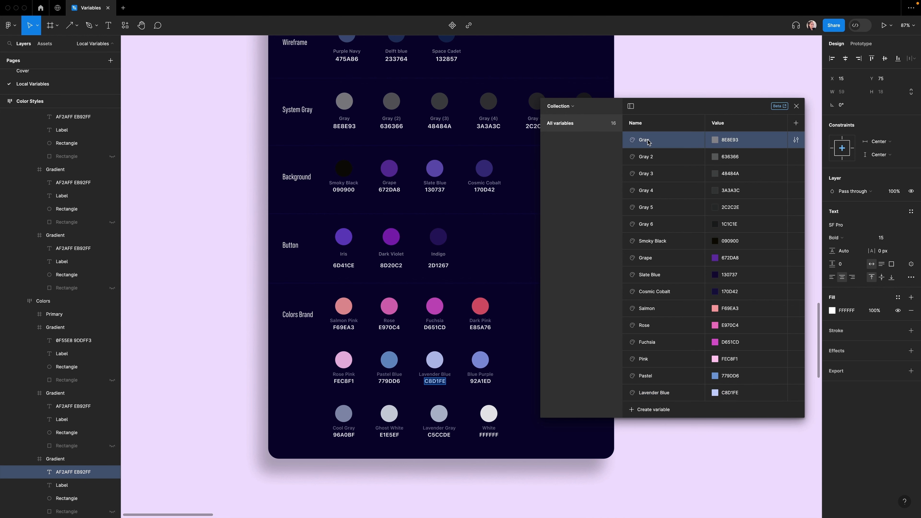
pyautogui.keyDown('shift'); pyautogui.click(650, 241); pyautogui.keyUp('shift')
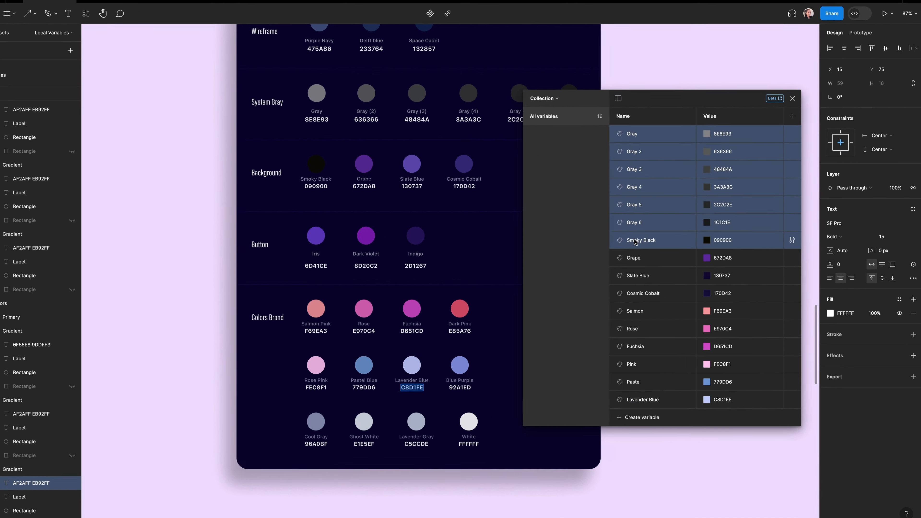
pyautogui.rightClick(674, 228)
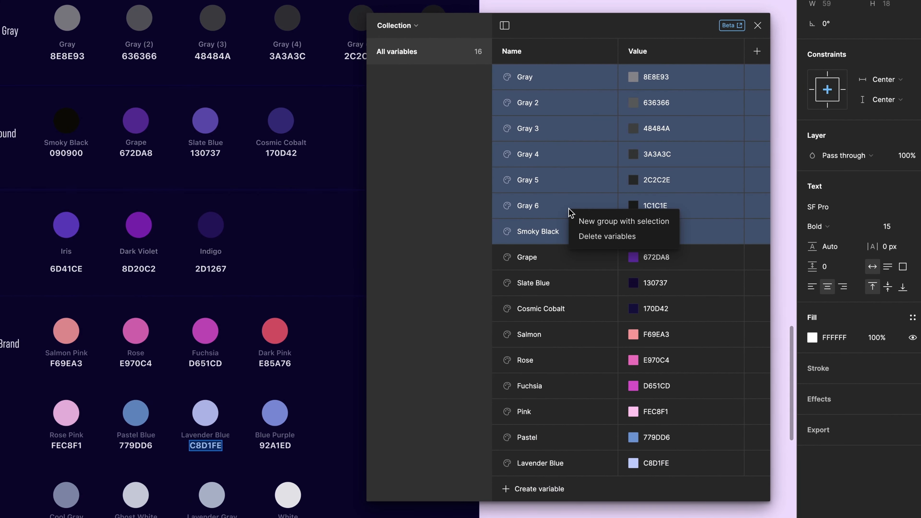
pyautogui.click(620, 222)
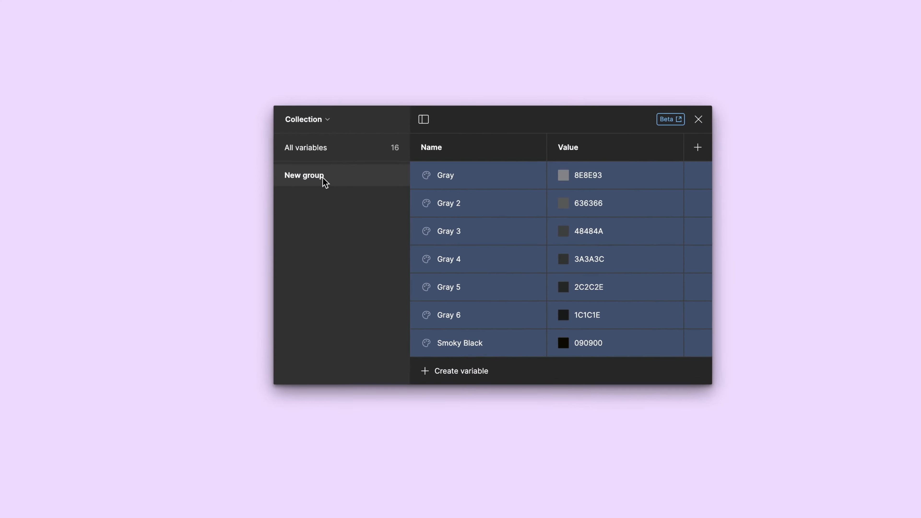
pyautogui.doubleClick(410, 79)
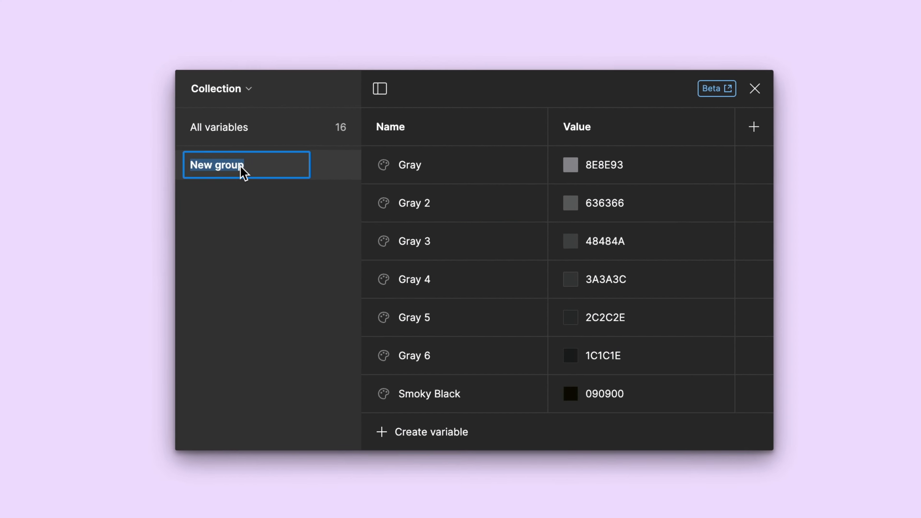
pyautogui.write('Color / Gray')
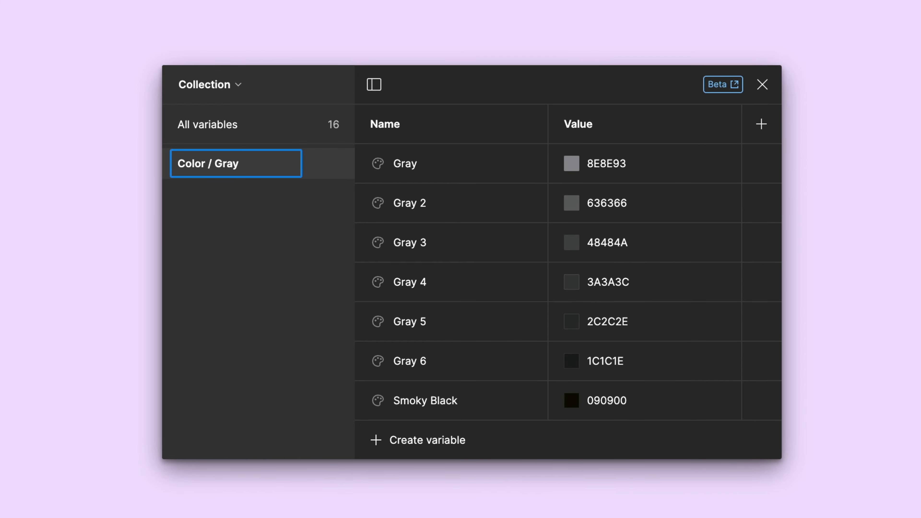
pyautogui.press('Return')
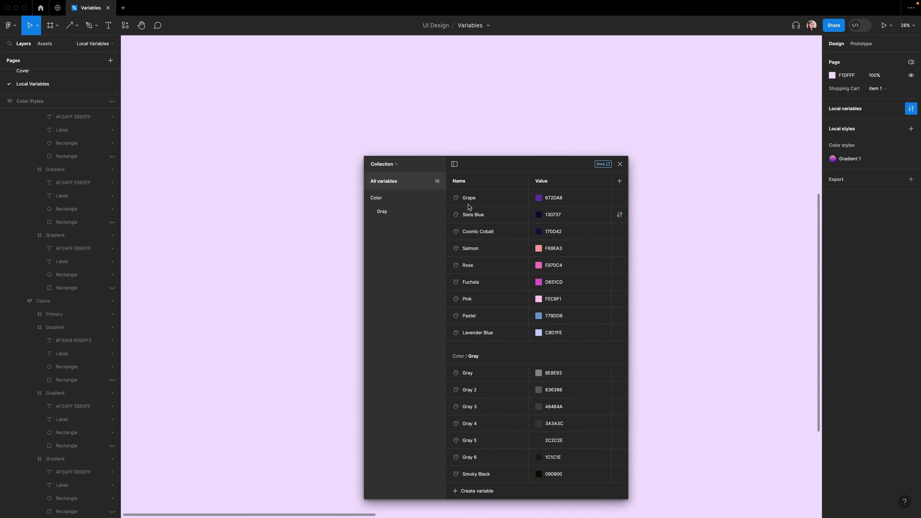
# Step: Group the Grape through Lavender Blue variables into a new group named Color / Brand
pyautogui.click(468, 200)
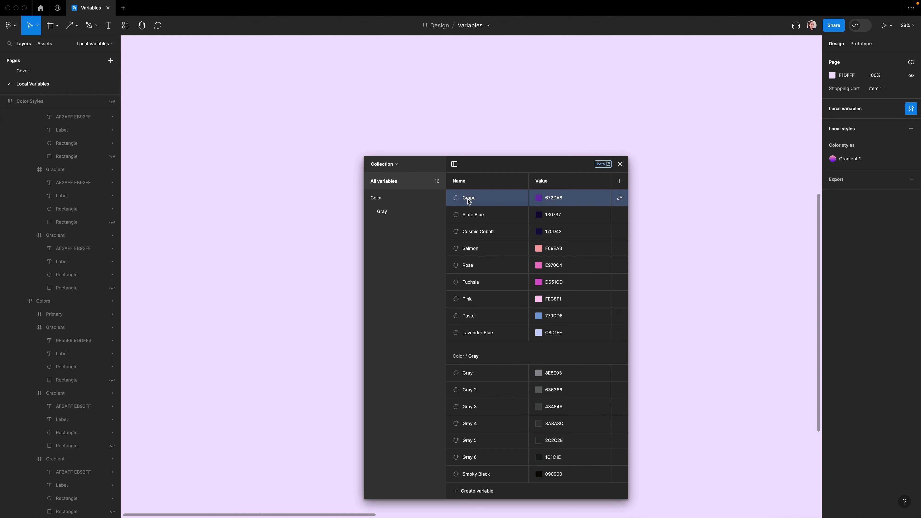
pyautogui.keyDown('shift'); pyautogui.click(490, 330); pyautogui.keyUp('shift')
pyautogui.rightClick(490, 329)
pyautogui.click(494, 316)
pyautogui.doubleClick(388, 225)
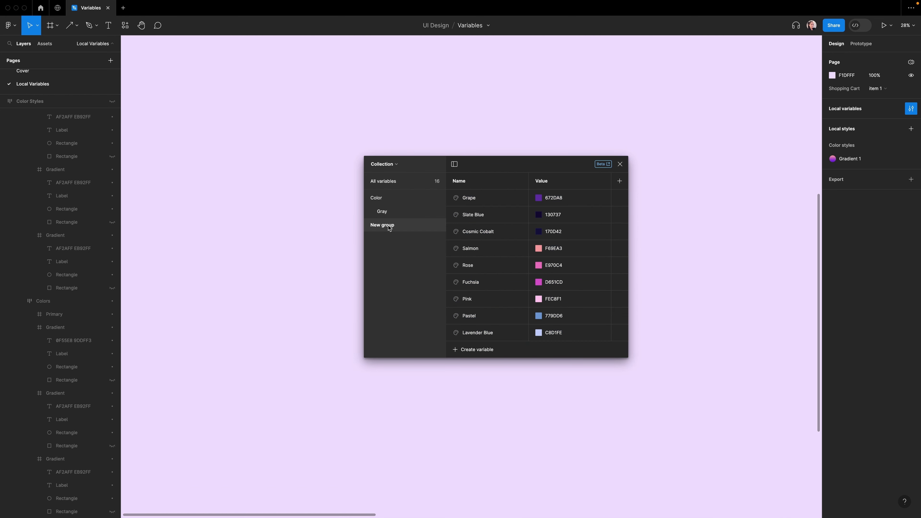
pyautogui.write('Color / Brand')
pyautogui.press('Return')
pyautogui.click(383, 201)
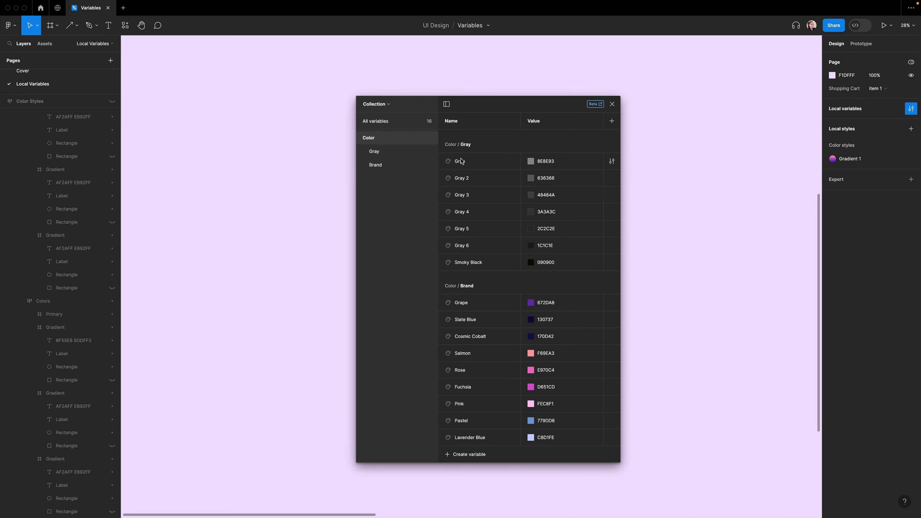
# Step: Collapse the Color group and rename the collection to Primitives
pyautogui.click(360, 138)
pyautogui.click(386, 105)
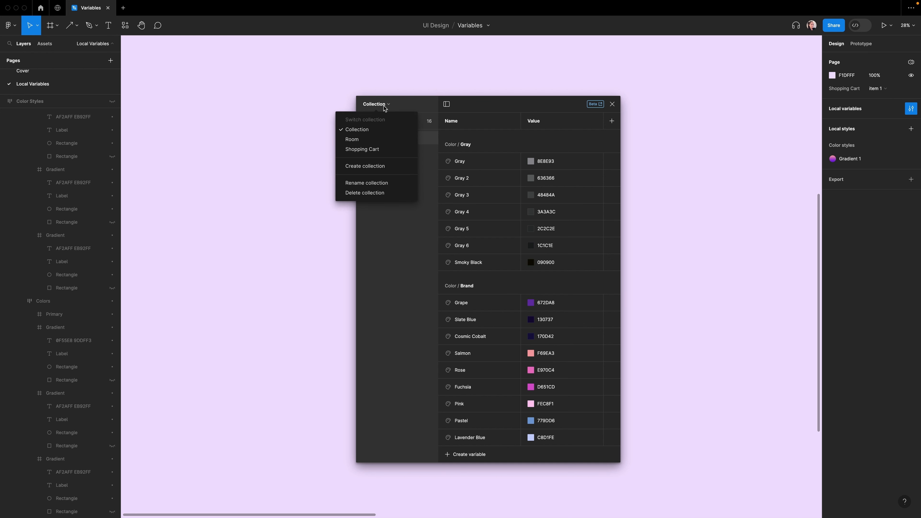
pyautogui.click(387, 184)
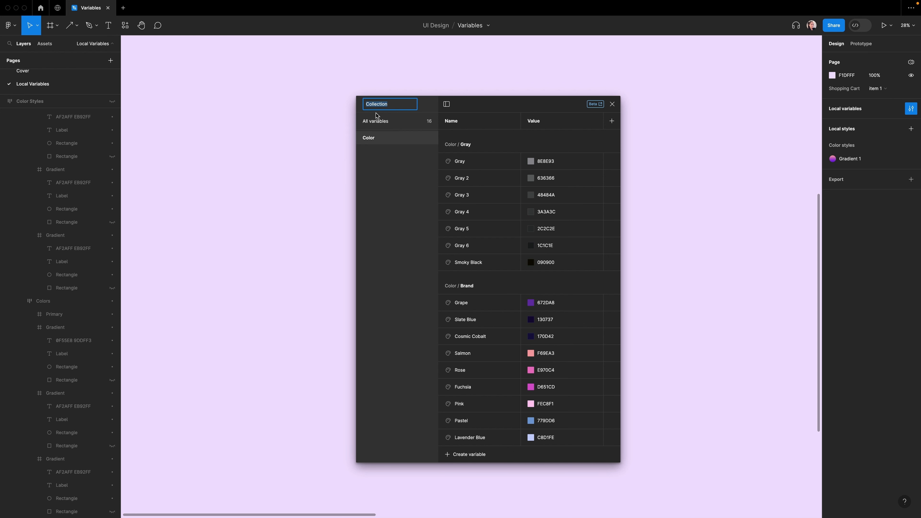
pyautogui.write('Primitives')
pyautogui.press('Return')
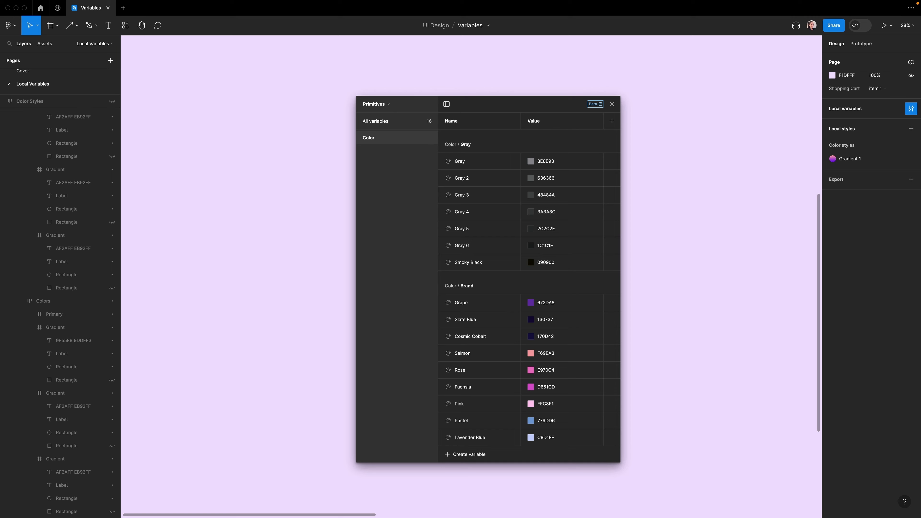
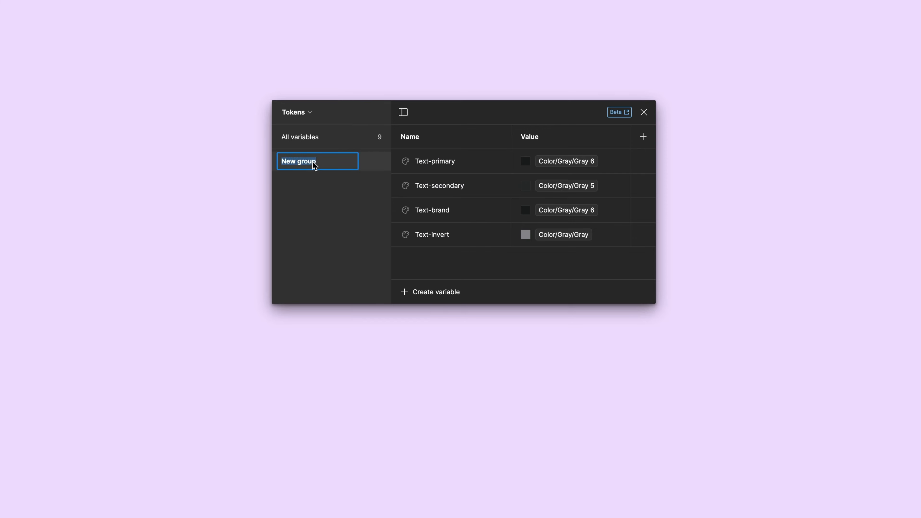
# Step: Rename the new variable group in the Tokens collection to Text
pyautogui.write('Text')
pyautogui.press('Return')
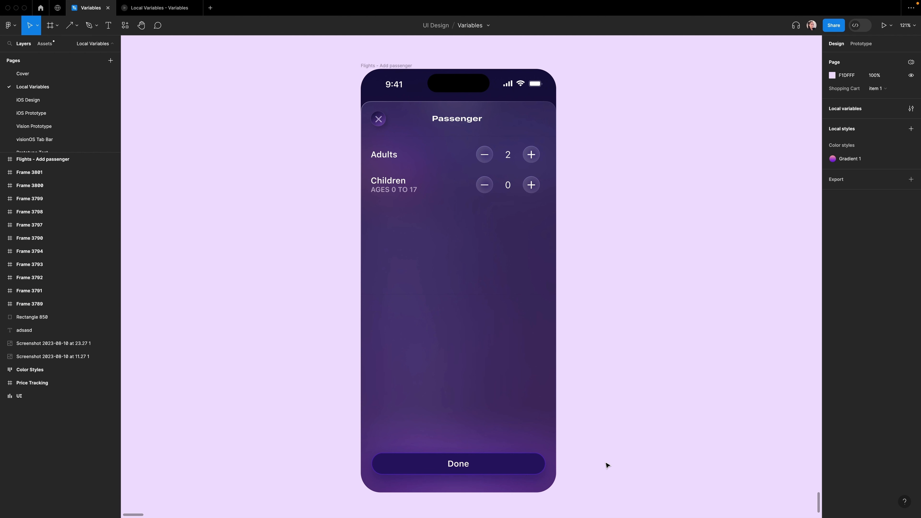
# Step: Apply the Surface-brand color variable to the Done button's fill
pyautogui.click(516, 466)
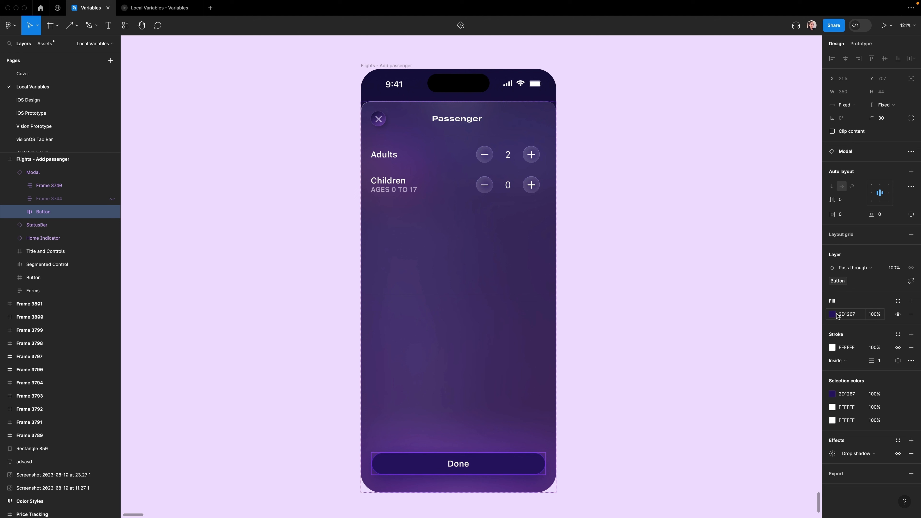
pyautogui.click(898, 302)
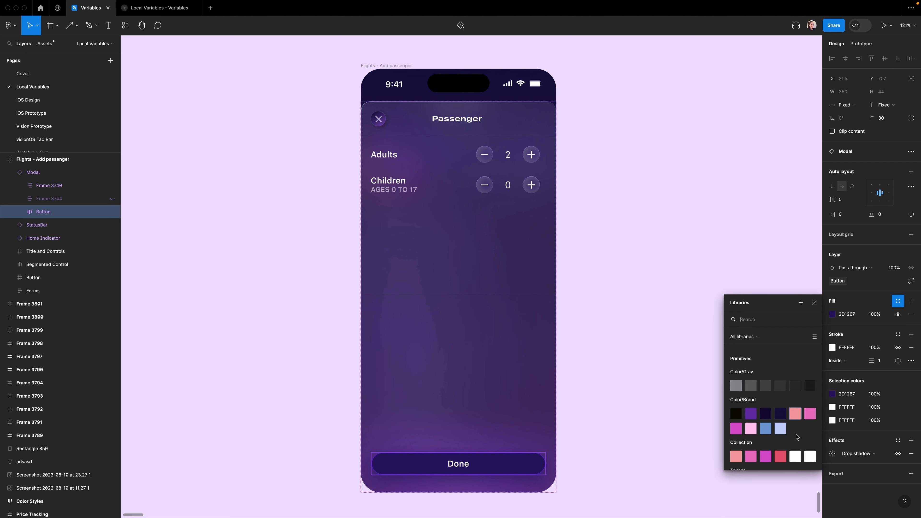
pyautogui.scroll(-5, 802, 450)
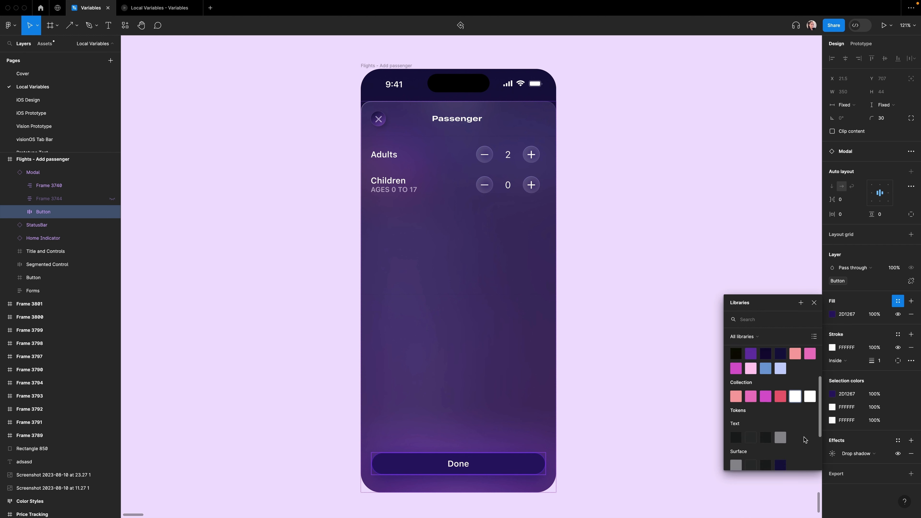
pyautogui.scroll(5, 791, 428)
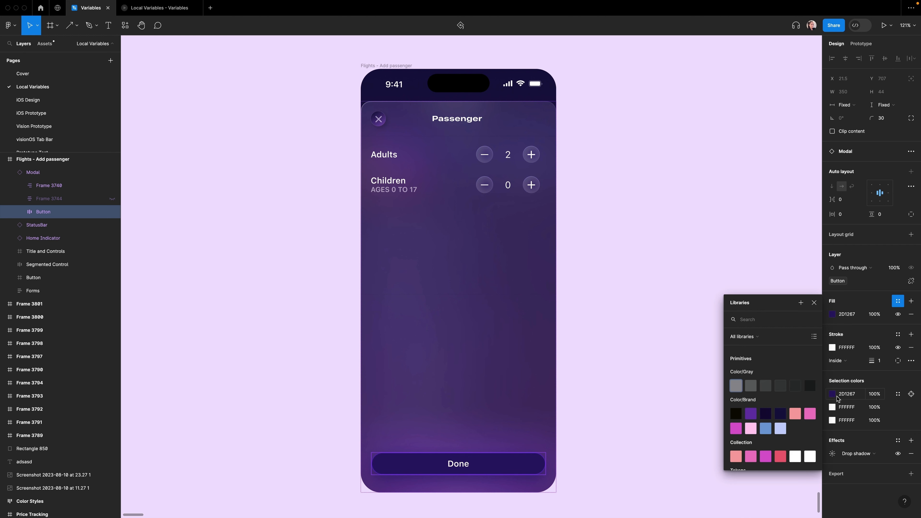
pyautogui.scroll(-5, 786, 404)
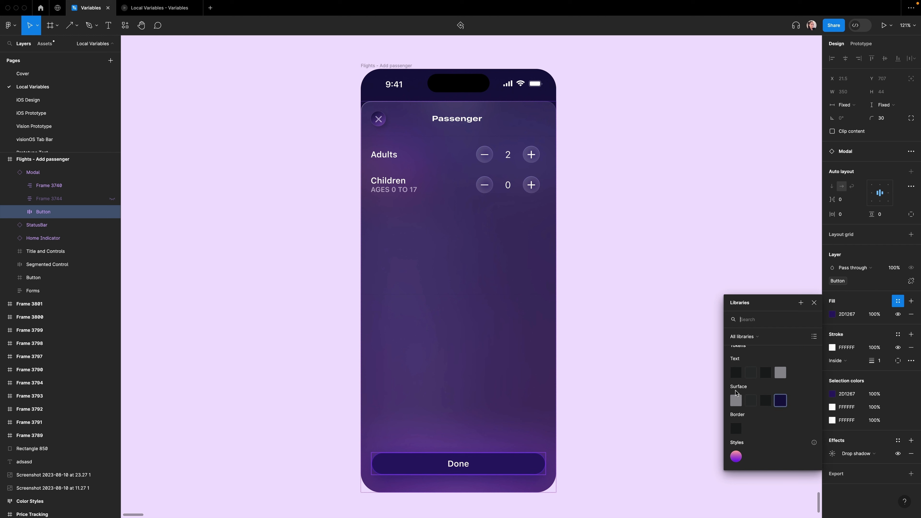
pyautogui.click(783, 402)
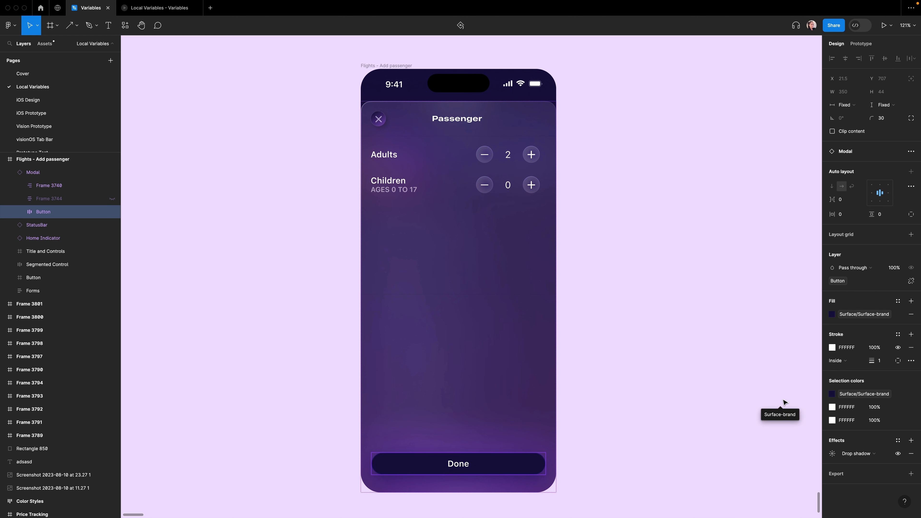
pyautogui.click(783, 401)
# Step: Apply the Surface-primary color variable to the passenger modal's fill
pyautogui.click(516, 309)
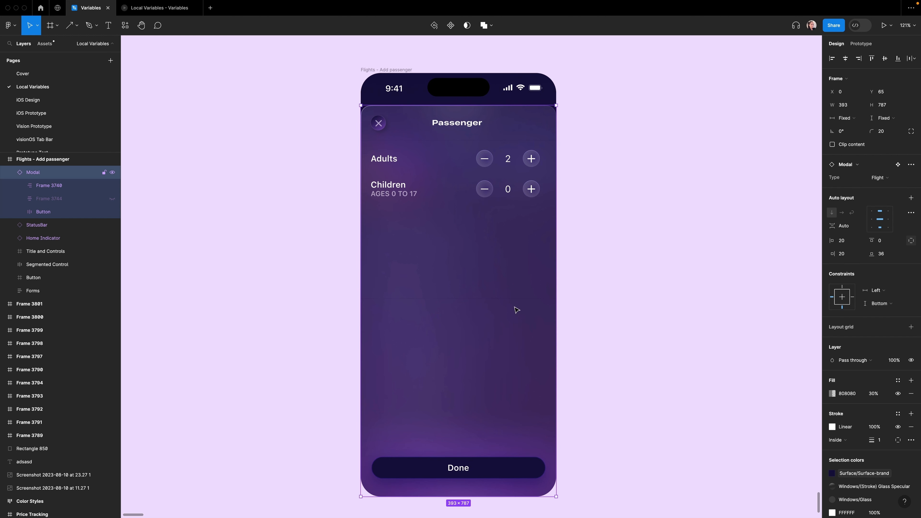
pyautogui.click(898, 380)
pyautogui.scroll(-5, 753, 468)
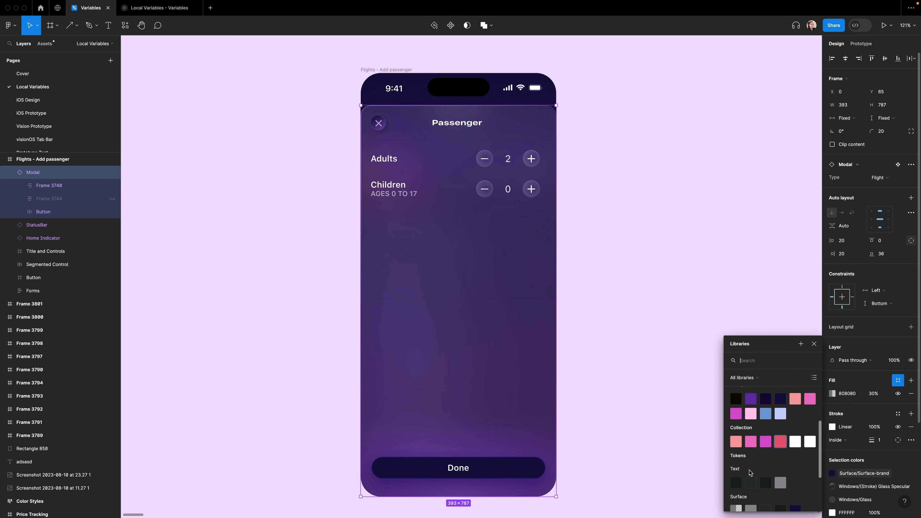
pyautogui.click(736, 443)
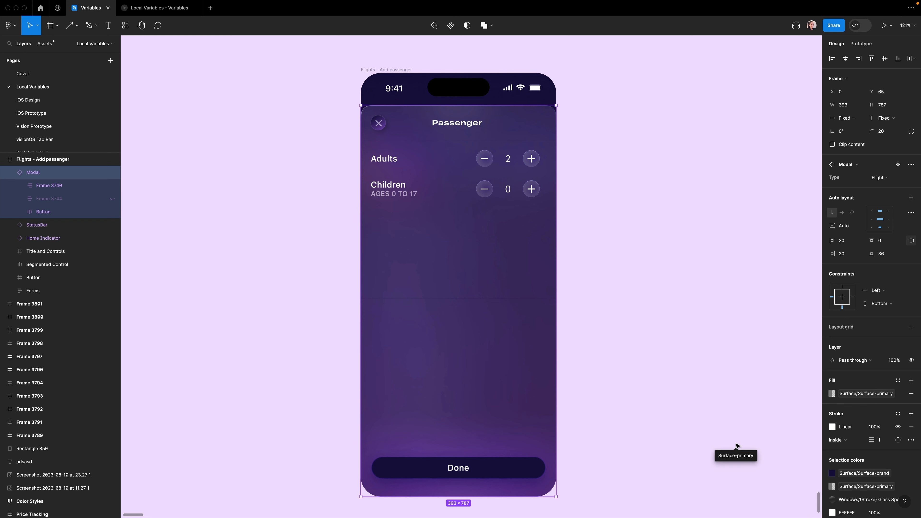
pyautogui.click(765, 296)
# Step: Apply a text color variable from the library to the Passenger title's fill
pyautogui.keyDown('super'); pyautogui.click(457, 122); pyautogui.keyUp('super')
pyautogui.click(898, 278)
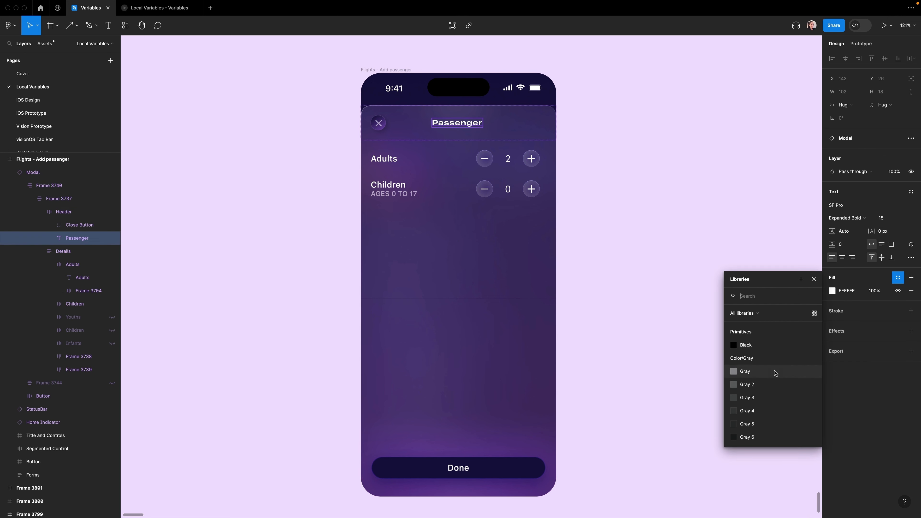
pyautogui.scroll(-8, 775, 371)
pyautogui.click(762, 381)
# Step: Select the Adults and Children labels with their counts and apply a text color variable to their fill
pyautogui.keyDown('super'); pyautogui.click(384, 159); pyautogui.keyUp('super')
pyautogui.keyDown('shift'); pyautogui.keyDown('super'); pyautogui.click(389, 185); pyautogui.keyUp('super'); pyautogui.keyUp('shift')
pyautogui.keyDown('shift'); pyautogui.keyDown('super'); pyautogui.click(508, 159); pyautogui.keyUp('super'); pyautogui.keyUp('shift')
pyautogui.keyDown('shift'); pyautogui.keyDown('super'); pyautogui.click(508, 189); pyautogui.keyUp('super'); pyautogui.keyUp('shift')
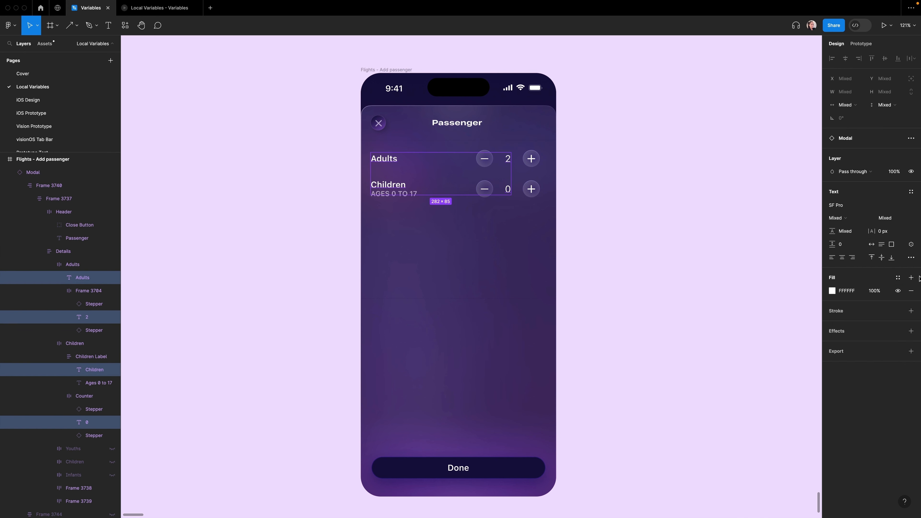
pyautogui.click(899, 277)
pyautogui.scroll(-8, 769, 395)
pyautogui.click(762, 389)
# Step: Apply a text token color variable to the AGES 0 TO 17 subtitle's fill
pyautogui.keyDown('super'); pyautogui.click(394, 193); pyautogui.keyUp('super')
pyautogui.click(898, 278)
pyautogui.scroll(-8, 761, 381)
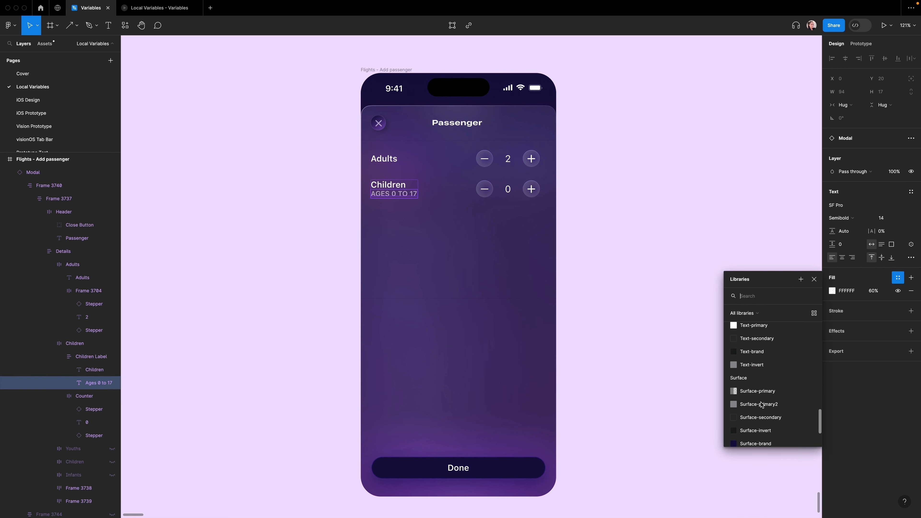
pyautogui.click(750, 379)
pyautogui.click(899, 277)
pyautogui.scroll(-8, 765, 381)
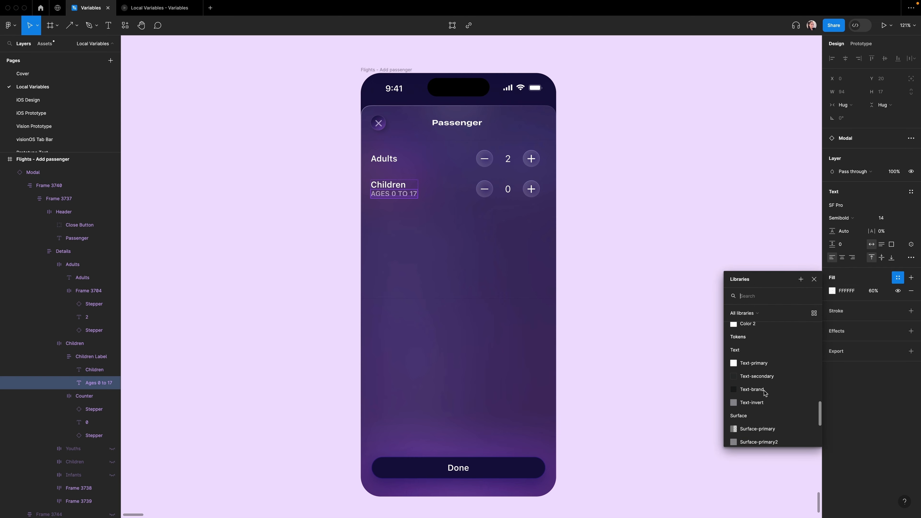
pyautogui.click(670, 273)
# Step: Open the library color variables for the Done label's fill
pyautogui.keyDown('super'); pyautogui.click(460, 472); pyautogui.keyUp('super')
pyautogui.click(899, 277)
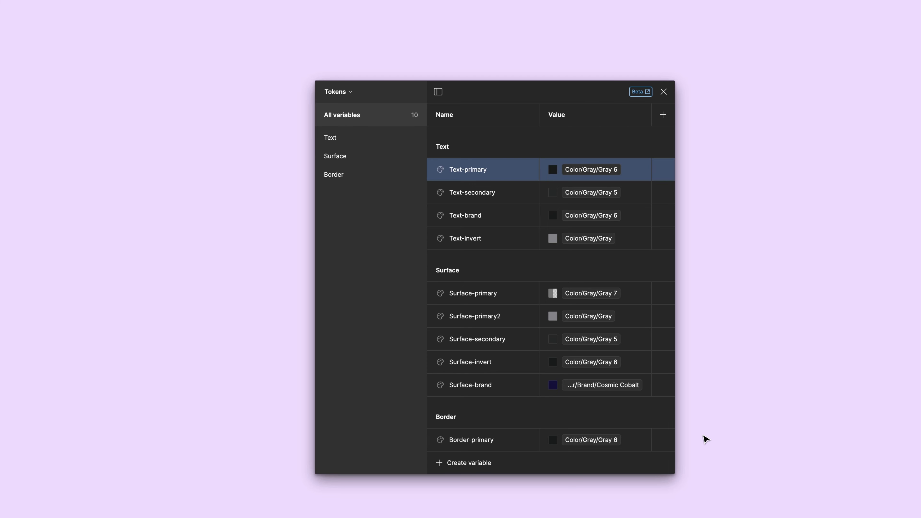
# Step: Switch to the Primitives collection and review its Gray and Brand color variables
pyautogui.click(343, 94)
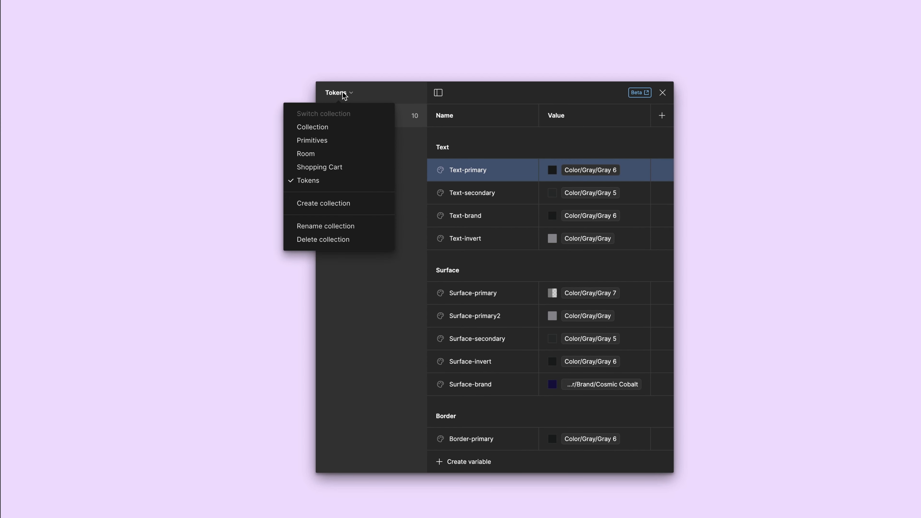
pyautogui.click(324, 140)
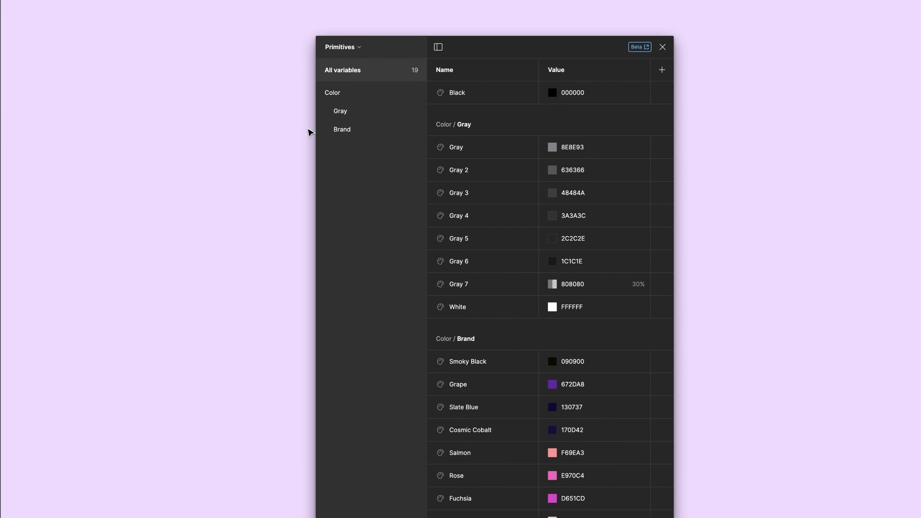
pyautogui.click(636, 239)
pyautogui.moveTo(639, 346); pyautogui.dragTo(694, 331)
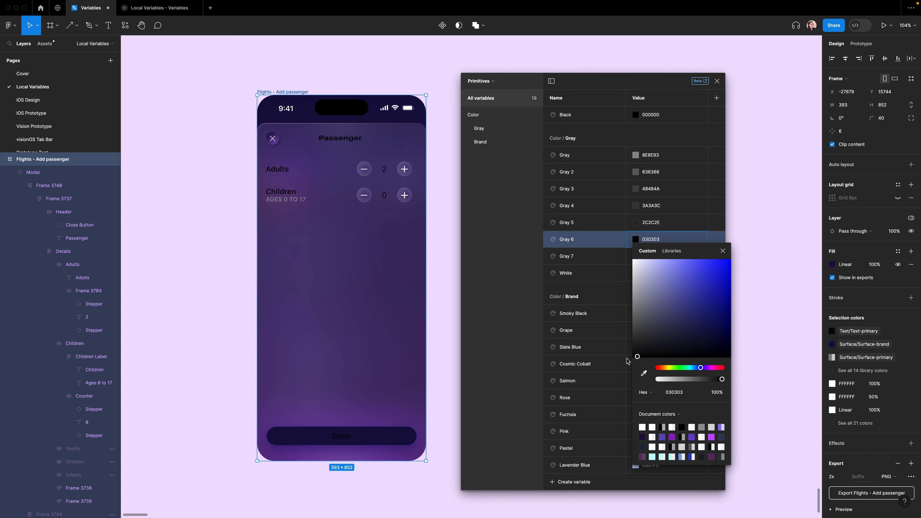
pyautogui.moveTo(701, 368); pyautogui.dragTo(731, 367)
pyautogui.moveTo(694, 331); pyautogui.dragTo(743, 262)
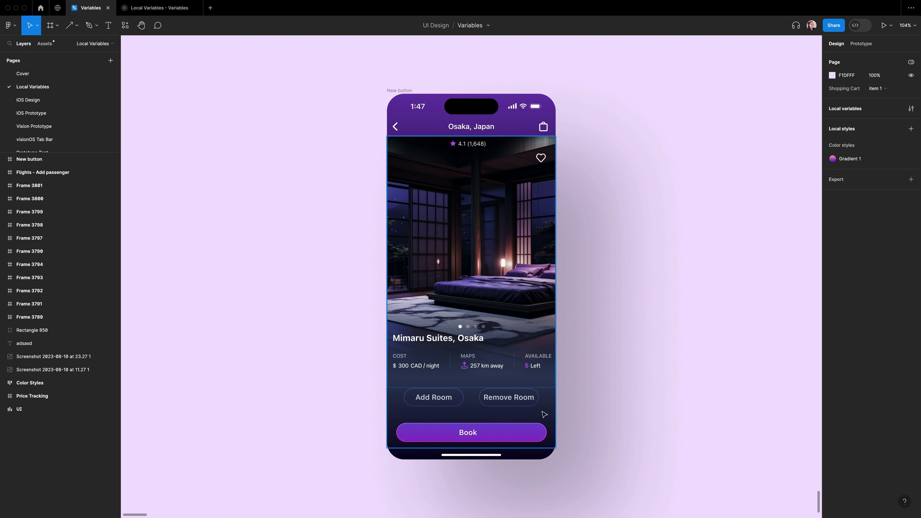
pyautogui.scroll(5, 535, 415)
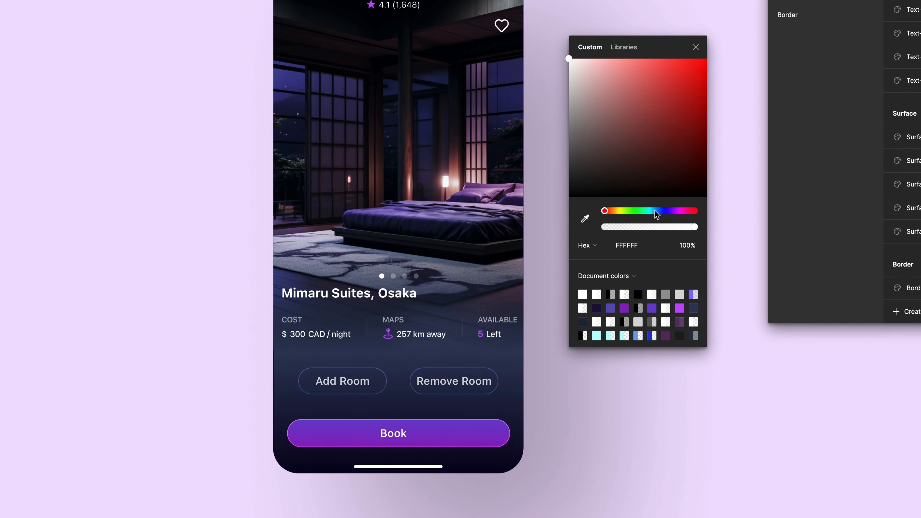
pyautogui.click(655, 211)
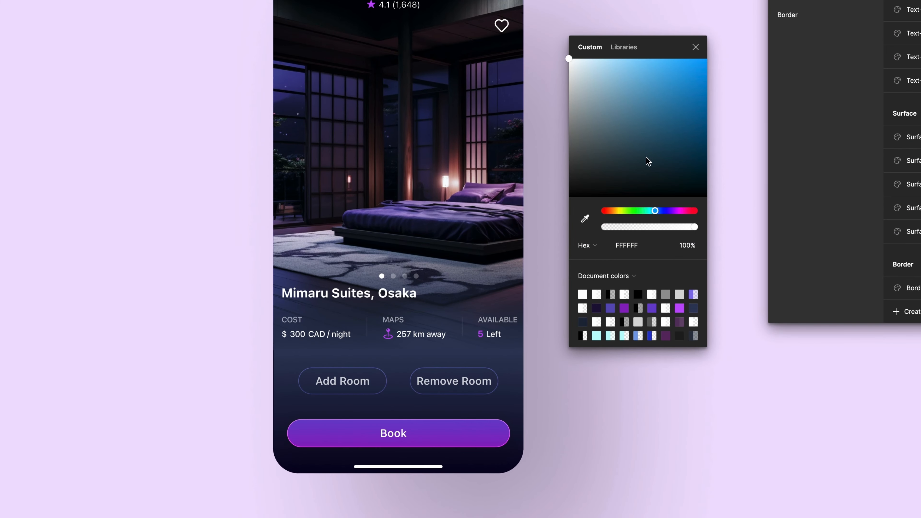
pyautogui.moveTo(649, 161); pyautogui.dragTo(685, 71)
pyautogui.click(627, 211)
pyautogui.moveTo(685, 71); pyautogui.dragTo(698, 67)
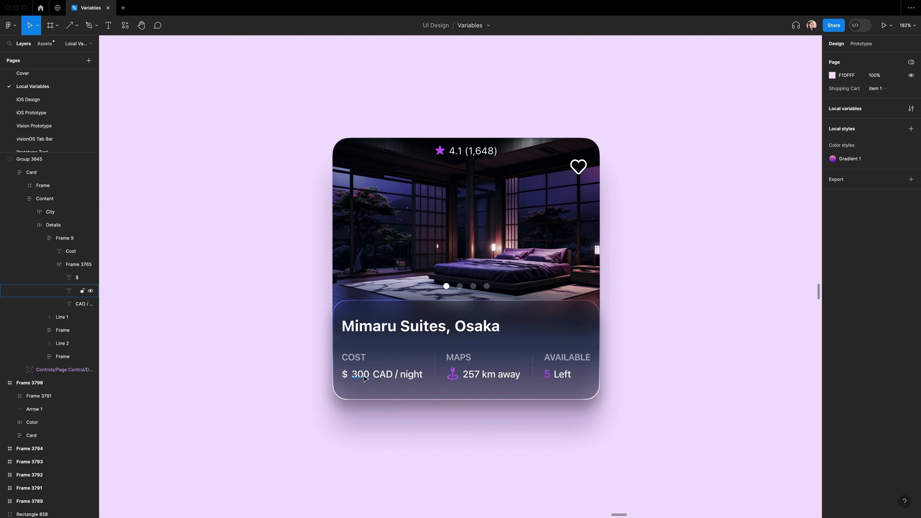
# Step: Toggle the Child 1 to Child 4 boolean variables in the Room collection on and off
pyautogui.click(80, 291)
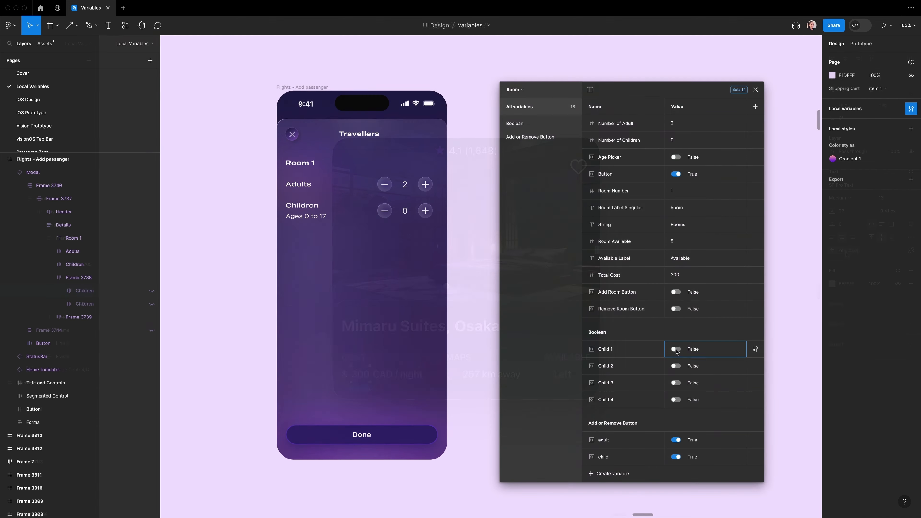
pyautogui.click(675, 349)
pyautogui.click(676, 366)
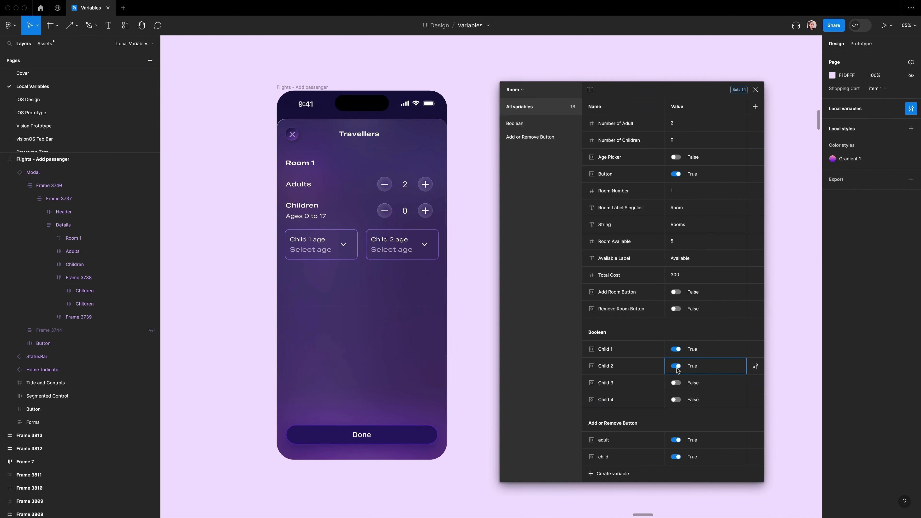
pyautogui.click(676, 383)
pyautogui.click(676, 399)
pyautogui.click(676, 399)
pyautogui.click(676, 383)
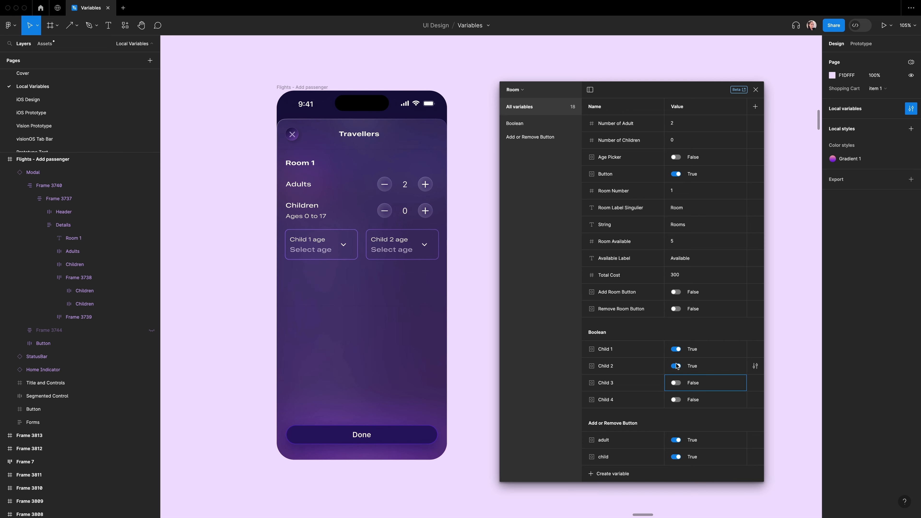
pyautogui.click(676, 366)
pyautogui.click(676, 349)
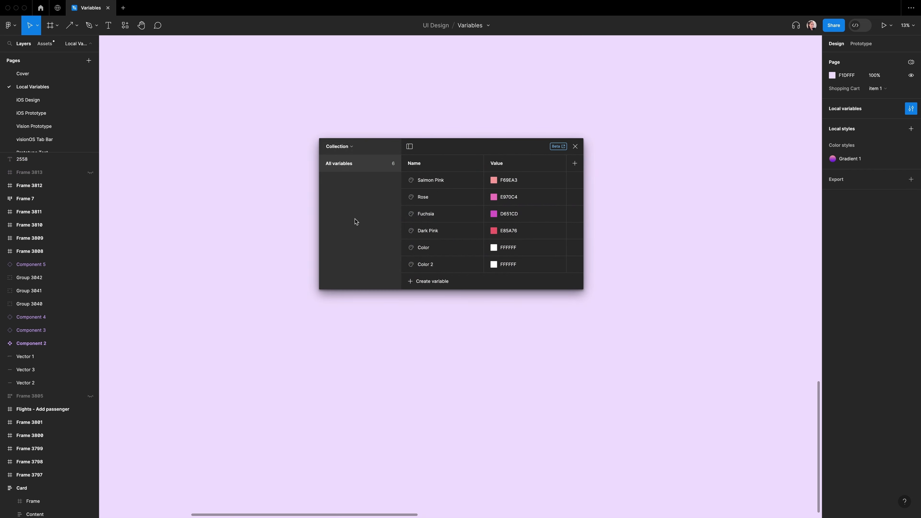
# Step: Switch to the Tokens collection and add a new variable mode
pyautogui.click(346, 146)
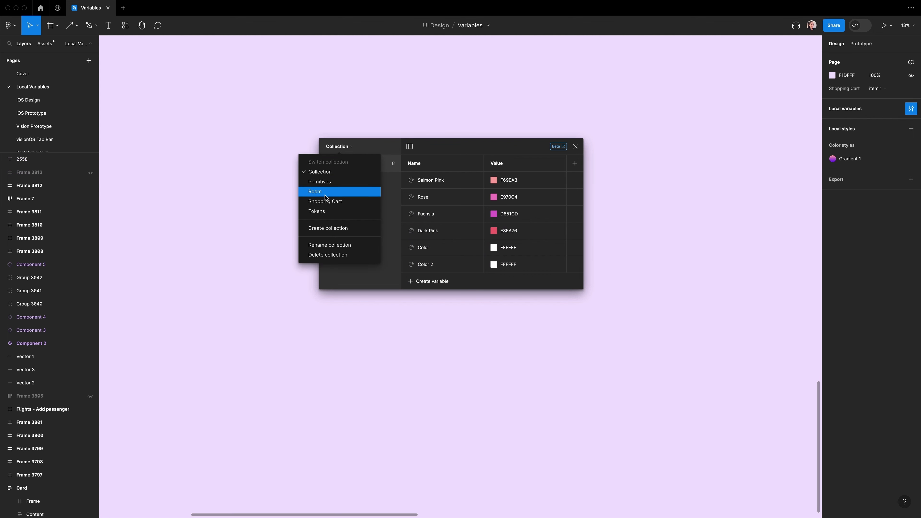
pyautogui.click(324, 211)
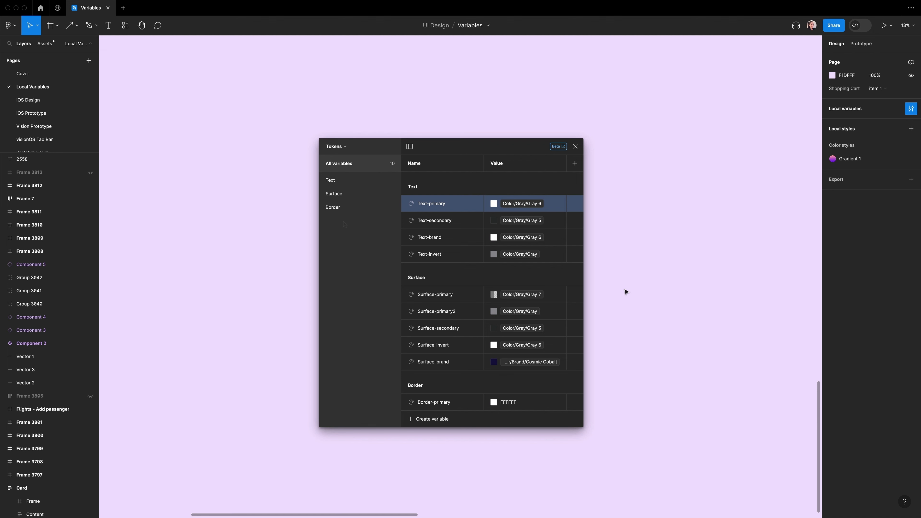
pyautogui.click(575, 164)
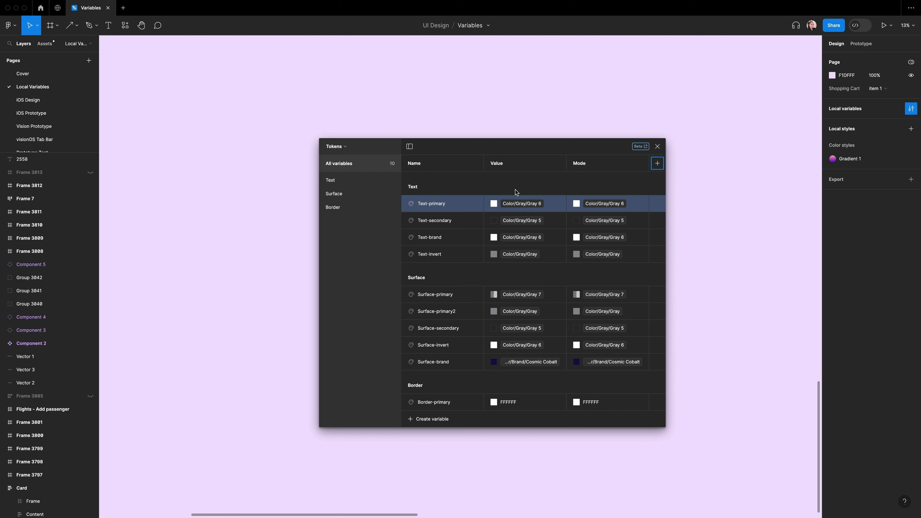
# Step: Rename the two mode columns to Dark and Light
pyautogui.doubleClick(498, 164)
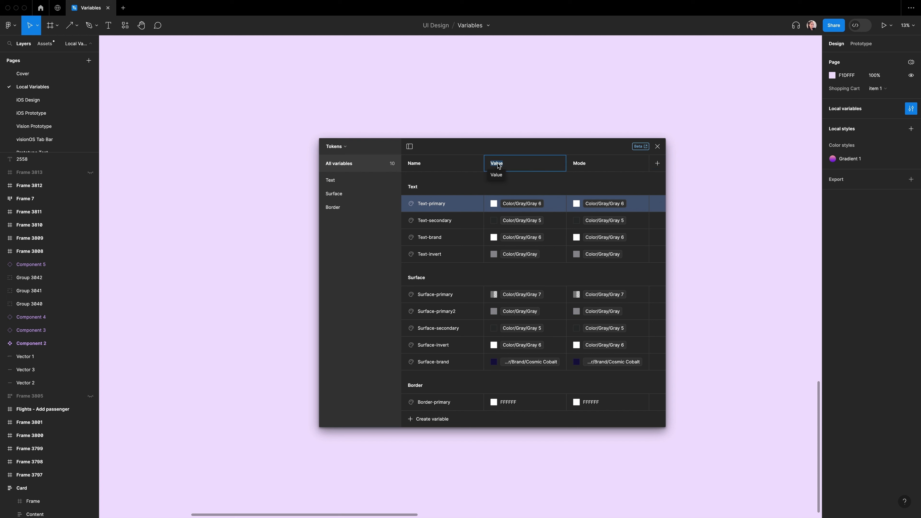
pyautogui.write('Dark')
pyautogui.press('Return')
pyautogui.doubleClick(581, 163)
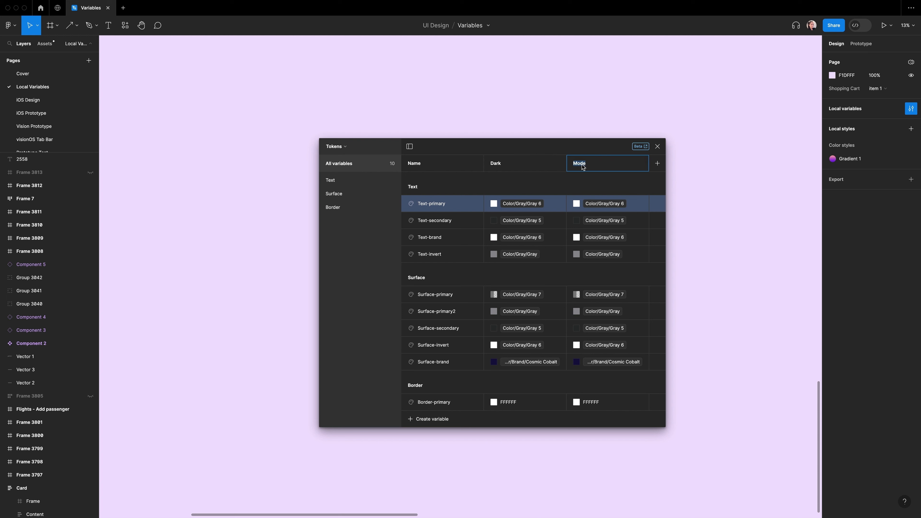
pyautogui.write('Light')
pyautogui.press('Return')
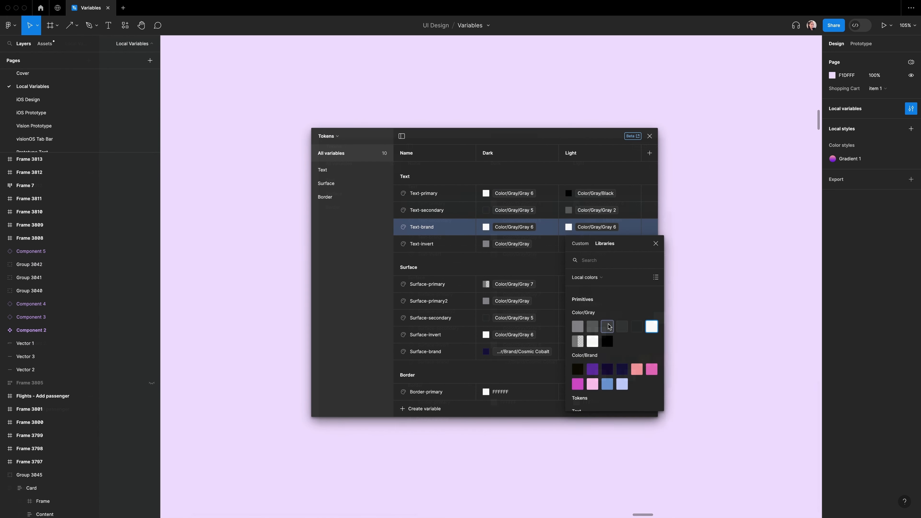
# Step: Set the Light mode text tokens to Color/Gray/Black, Gray 2, Gray 3 and Gray 5
pyautogui.click(607, 326)
pyautogui.click(596, 243)
pyautogui.click(637, 343)
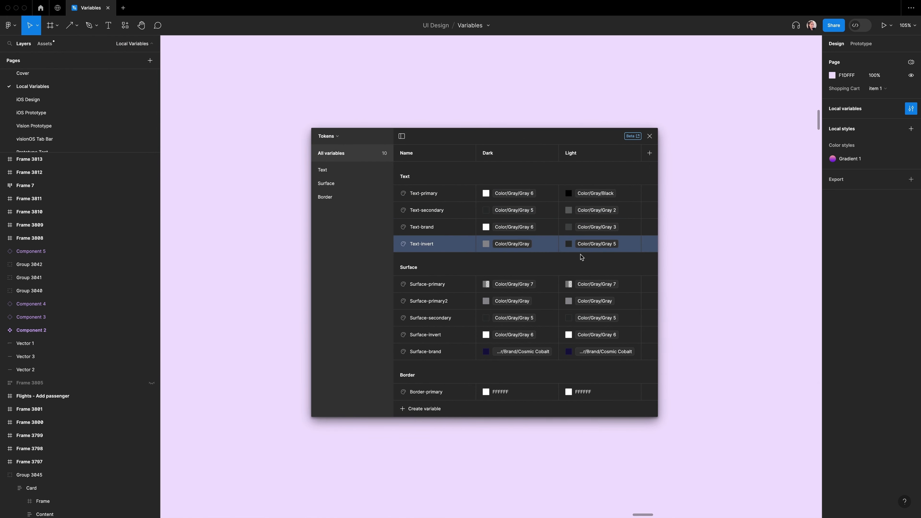
# Step: Set Light mode values for the Surface tokens, using Color/Gray/Gray, Gray 2 and Gray 3, and the Border-primary token
pyautogui.click(597, 284)
pyautogui.click(621, 426)
pyautogui.click(597, 335)
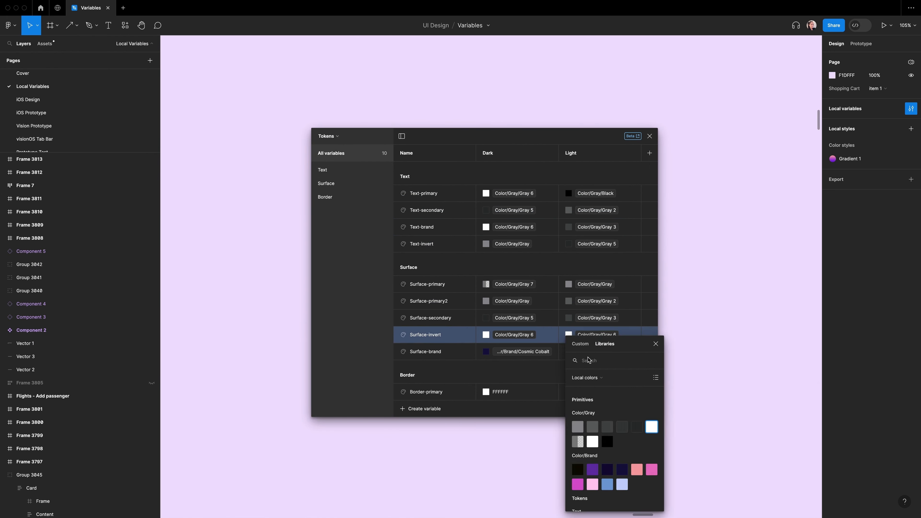
pyautogui.click(607, 438)
pyautogui.click(597, 392)
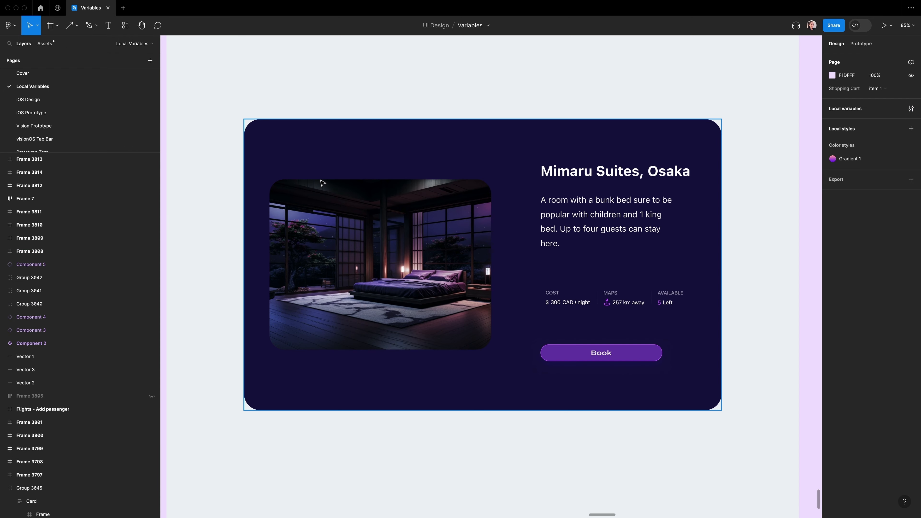
# Step: Select the card frame and set its Tokens variable mode to Light
pyautogui.click(288, 146)
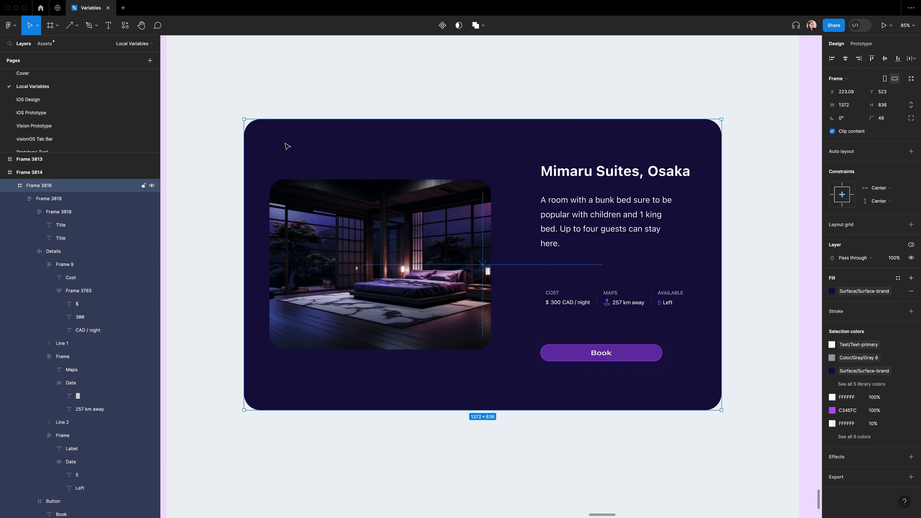
pyautogui.click(11, 187)
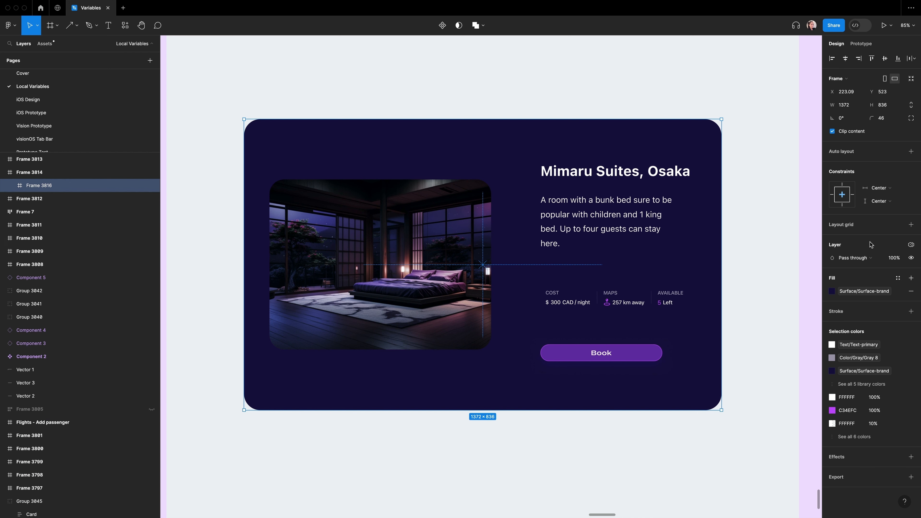
pyautogui.click(911, 247)
pyautogui.moveTo(907, 274)
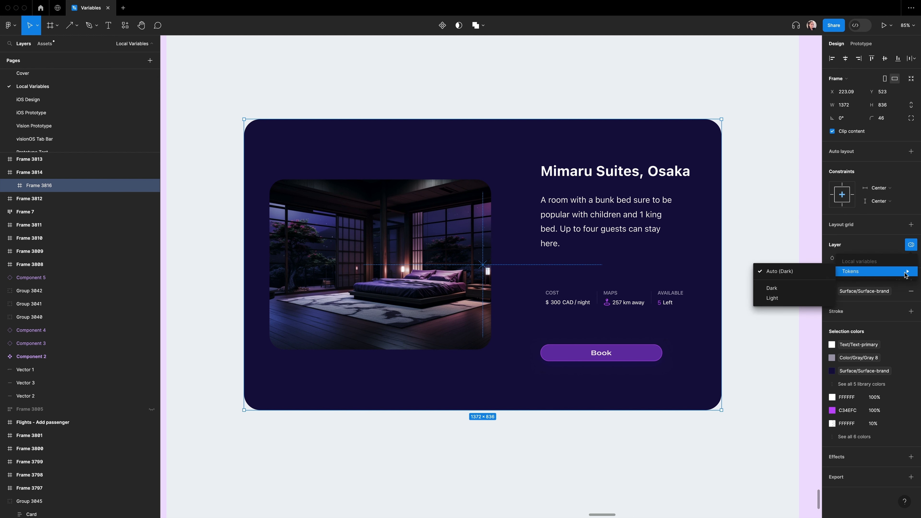
pyautogui.click(775, 298)
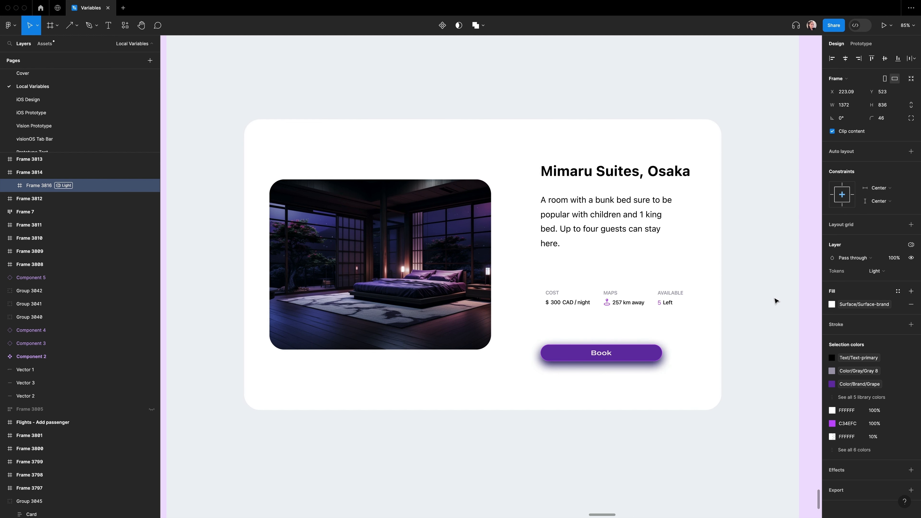
# Step: Switch the card frame's Tokens variable mode to Dark
pyautogui.click(912, 247)
pyautogui.moveTo(841, 281)
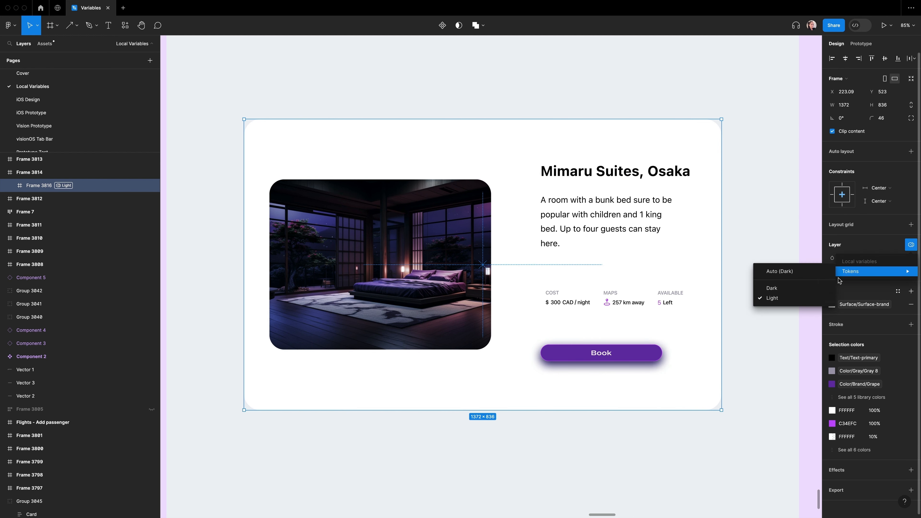
pyautogui.click(776, 292)
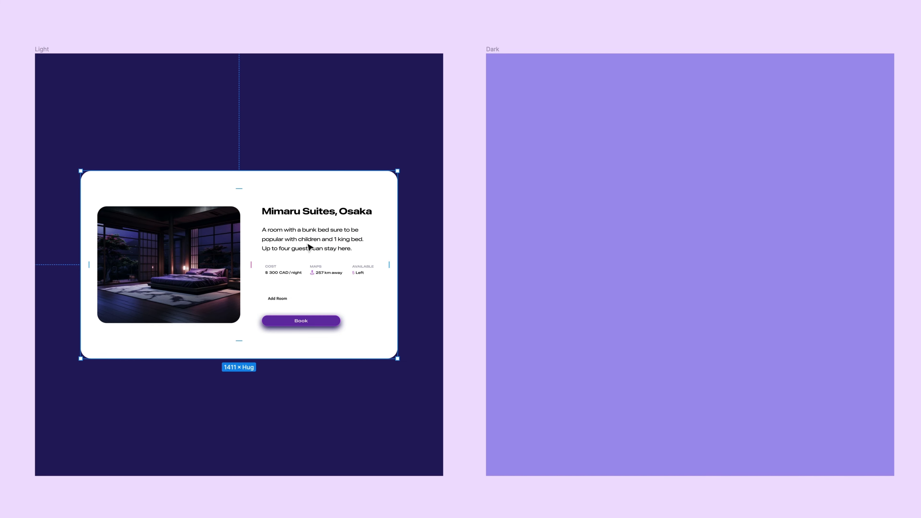
# Step: Place the card inside the Dark frame next to the Light one
pyautogui.moveTo(282, 286); pyautogui.dragTo(639, 271)
pyautogui.moveTo(698, 280); pyautogui.dragTo(678, 278)
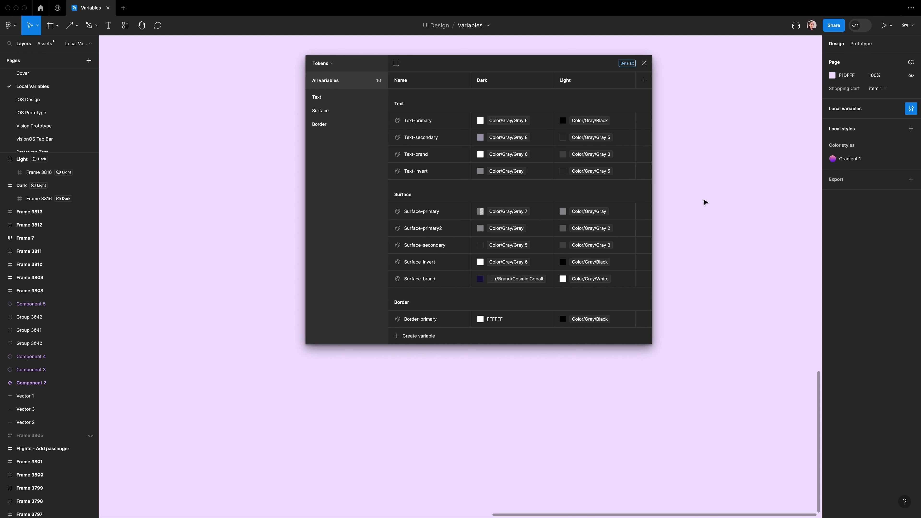
# Step: Switch to the Primitives collection and add number variables valued 16, 24, 32 and 40
pyautogui.click(322, 64)
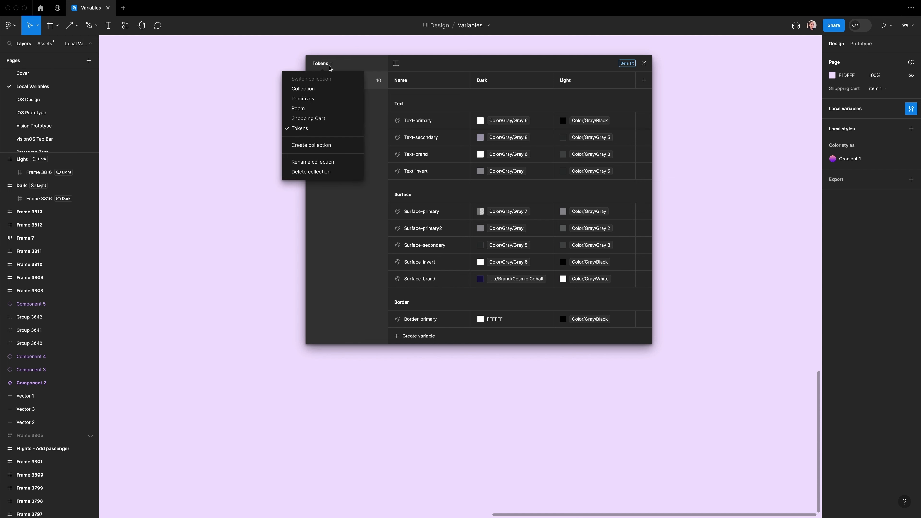
pyautogui.click(328, 100)
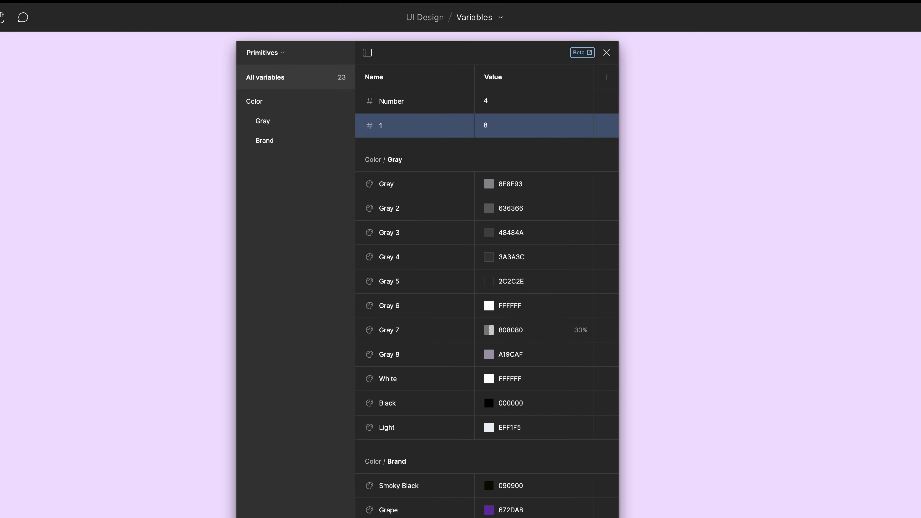
pyautogui.click(480, 131)
pyautogui.write('16')
pyautogui.hotkey('shift', 'Return')
pyautogui.write('3')
pyautogui.click(487, 174)
pyautogui.write('24')
pyautogui.hotkey('shift', 'Return')
pyautogui.write('4')
pyautogui.click(488, 198)
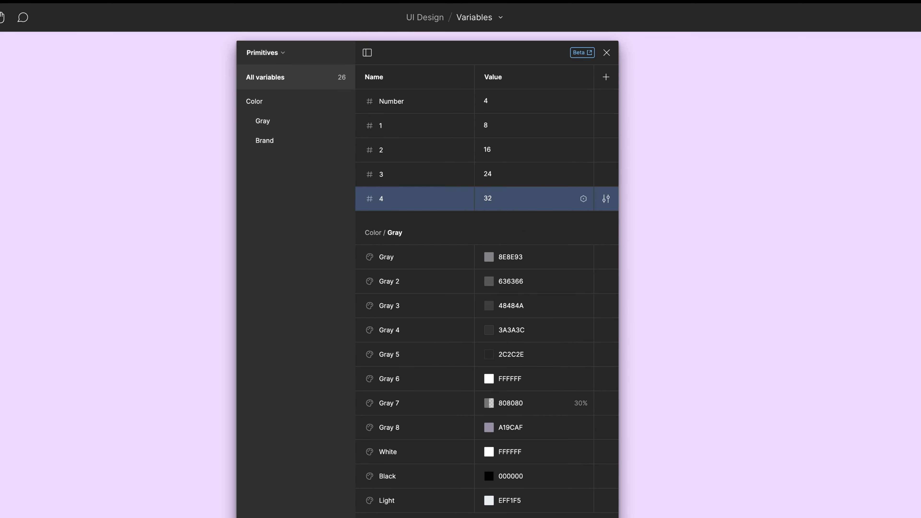
pyautogui.click(493, 222)
pyautogui.write('40')
# Step: Browse the color, spacing and radius groups of the completed Primitives collection
pyautogui.click(381, 102)
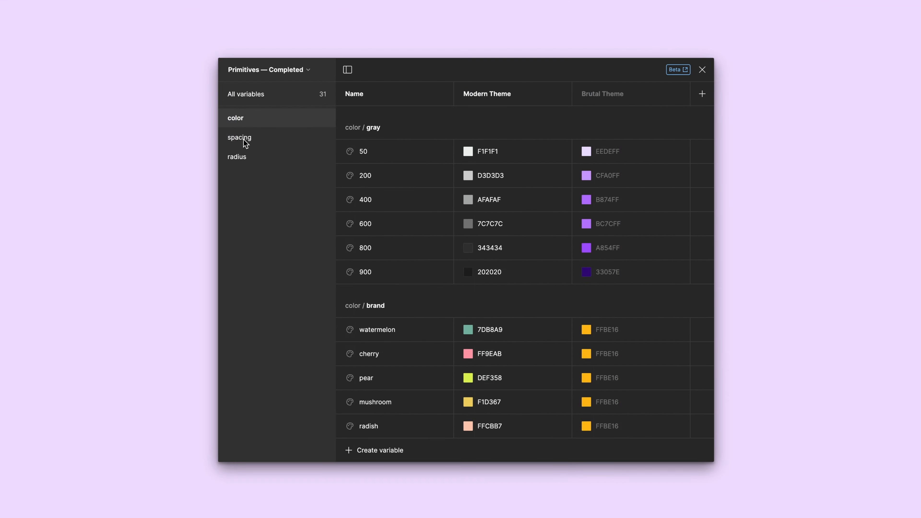
pyautogui.click(242, 158)
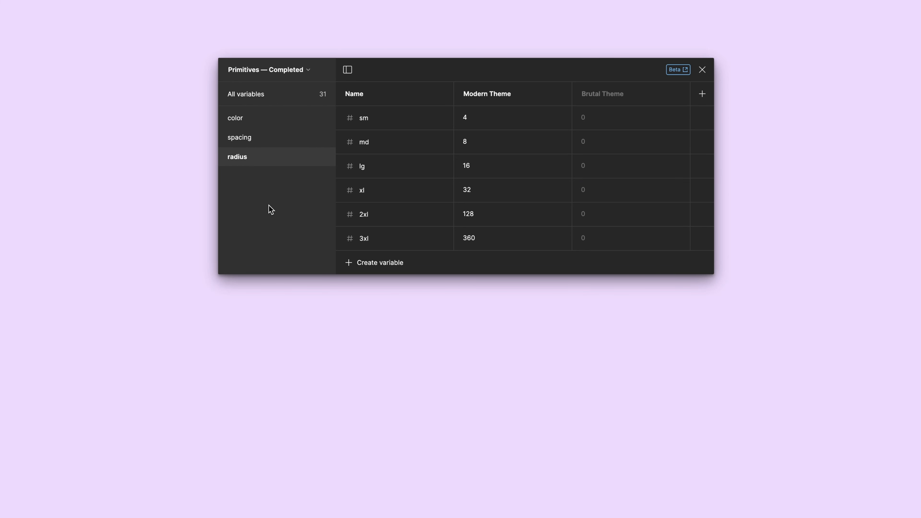
pyautogui.click(254, 139)
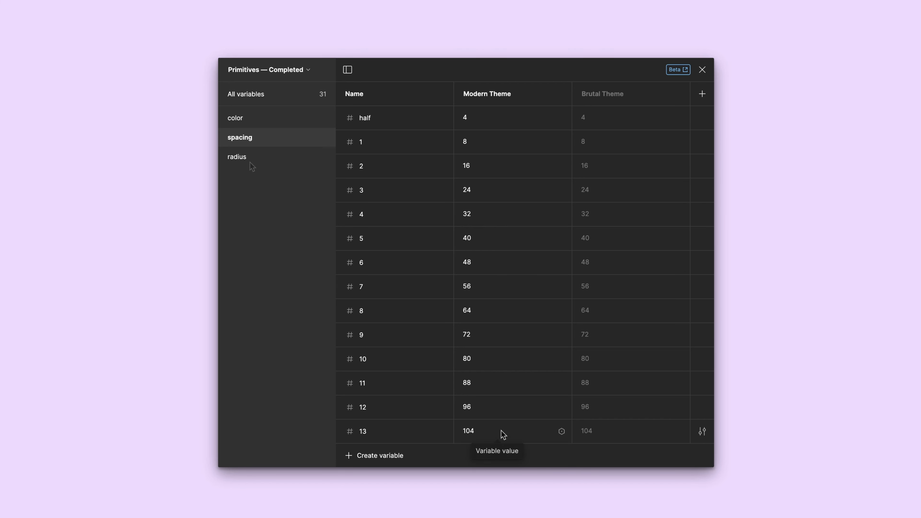
pyautogui.click(239, 159)
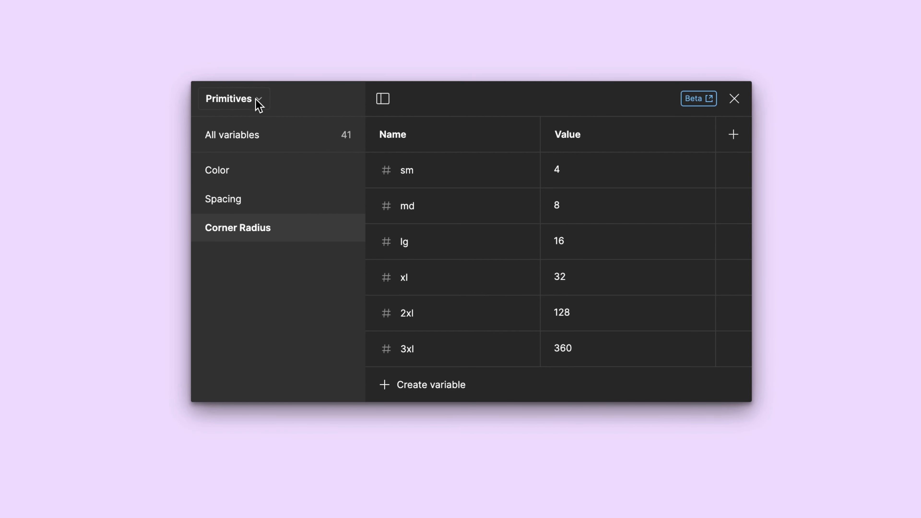
# Step: Switch to the Tokens collection and create a number variable named spacing
pyautogui.click(258, 103)
pyautogui.click(206, 238)
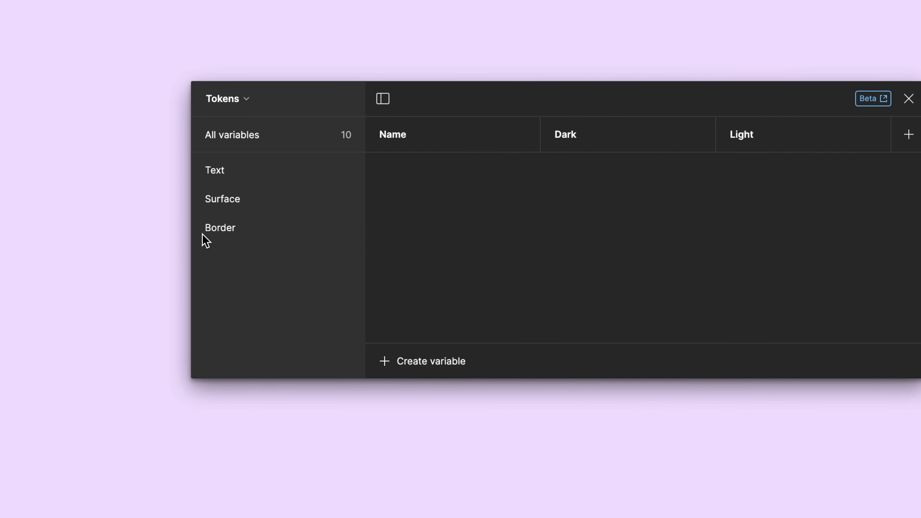
pyautogui.click(256, 139)
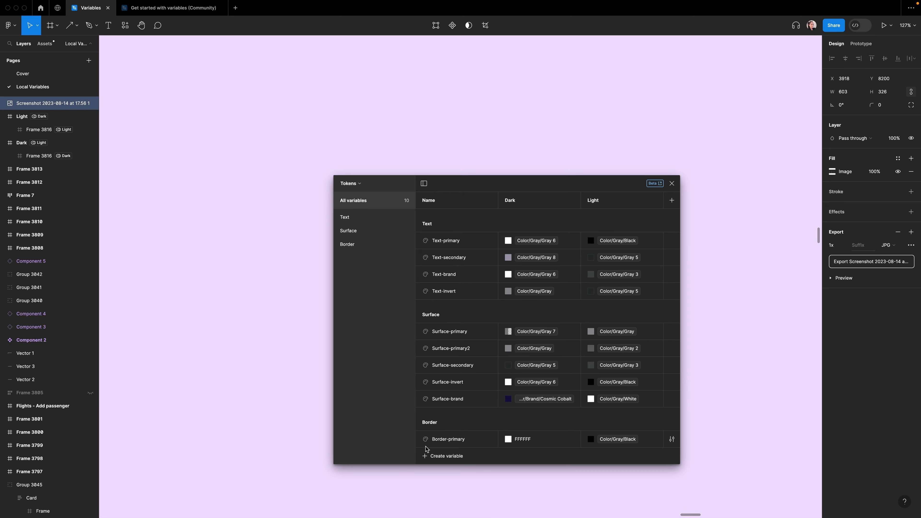
pyautogui.click(428, 448)
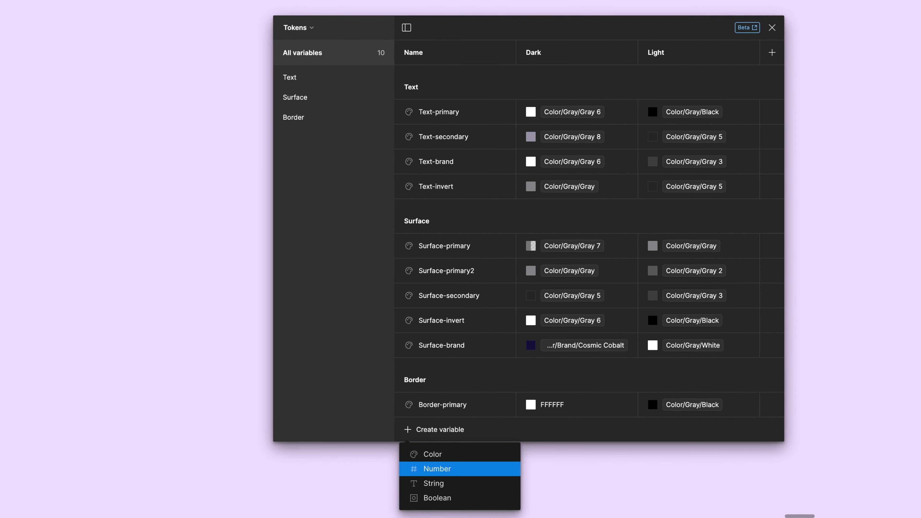
pyautogui.click(437, 469)
pyautogui.write('s')
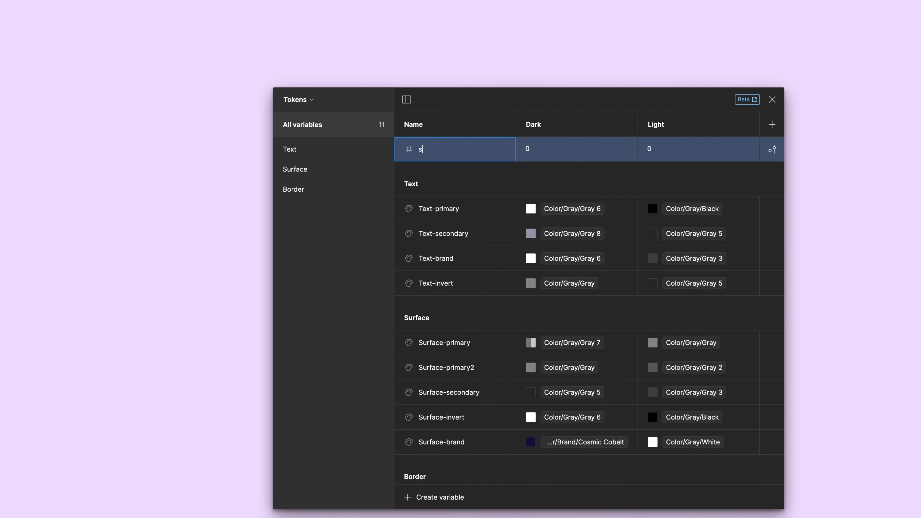
pyautogui.write('pacing-none')
pyautogui.press('Return')
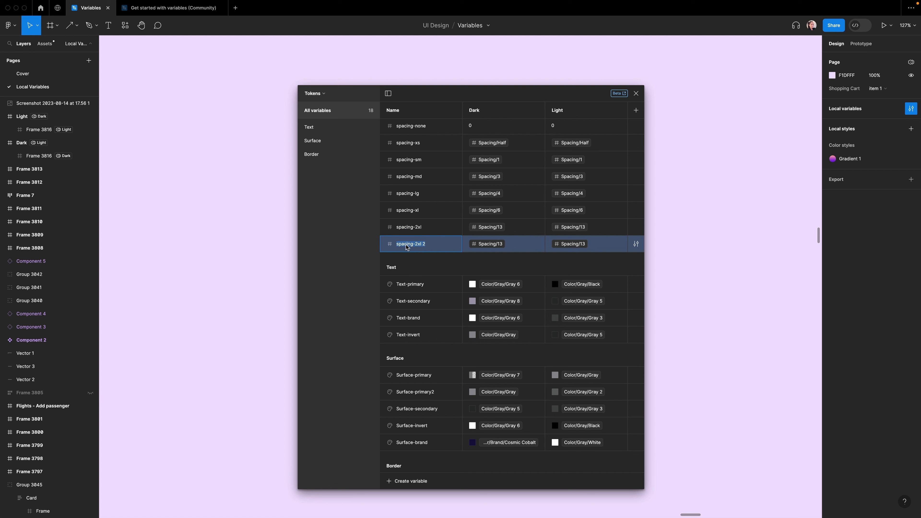
# Step: Rename the duplicated number variable to Radius-minimal
pyautogui.write('Radius-minimal')
pyautogui.press('Delete')
pyautogui.press('Delete')
pyautogui.press('Delete')
pyautogui.press('Delete')
pyautogui.press('Delete')
pyautogui.press('Delete')
# Step: Alias Radius-minimal to Corner Radius/sm in both the Dark and Light modes
pyautogui.click(489, 246)
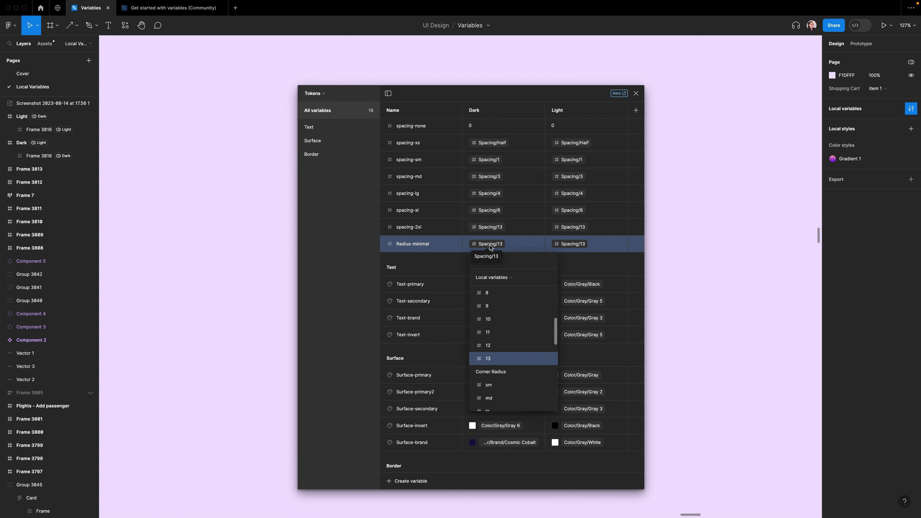
pyautogui.click(515, 385)
pyautogui.click(573, 244)
pyautogui.click(571, 378)
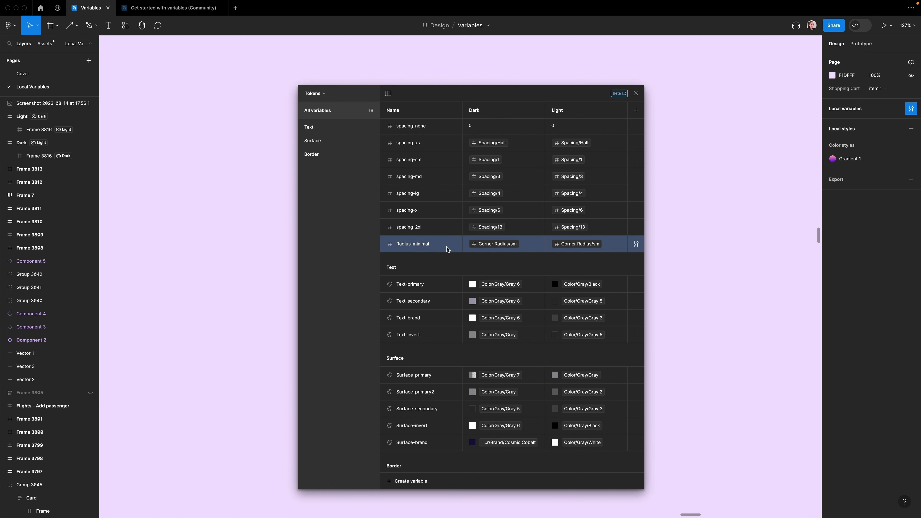
# Step: Duplicate the variable as Radius-rounded, aliased to Corner Radius/md in both Dark and Light modes
pyautogui.press('super+d')
pyautogui.write('Radius-rounded')
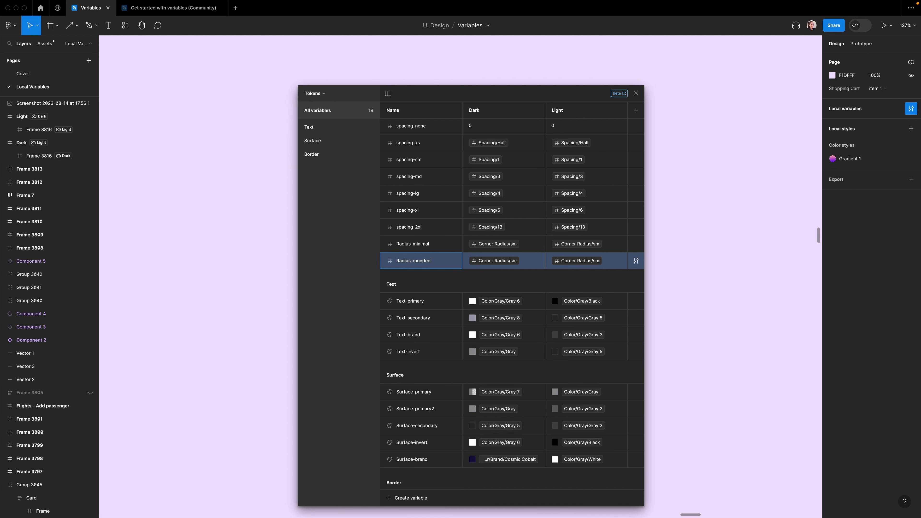
pyautogui.click(498, 261)
pyautogui.click(497, 378)
pyautogui.click(579, 260)
pyautogui.click(579, 377)
# Step: Duplicate the variable as Radius-full, aliased to Corner Radius/3xl in both Dark and Light modes
pyautogui.press('super+d')
pyautogui.write('Radius-full')
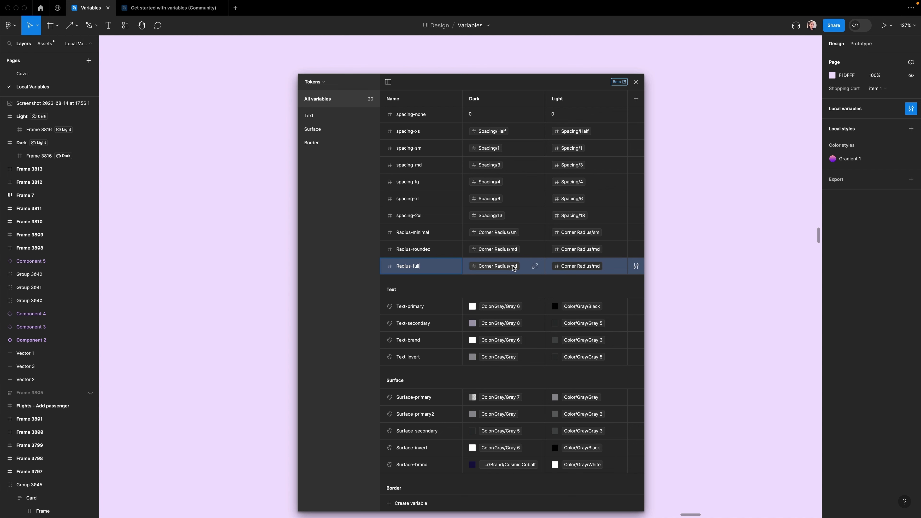
pyautogui.click(497, 267)
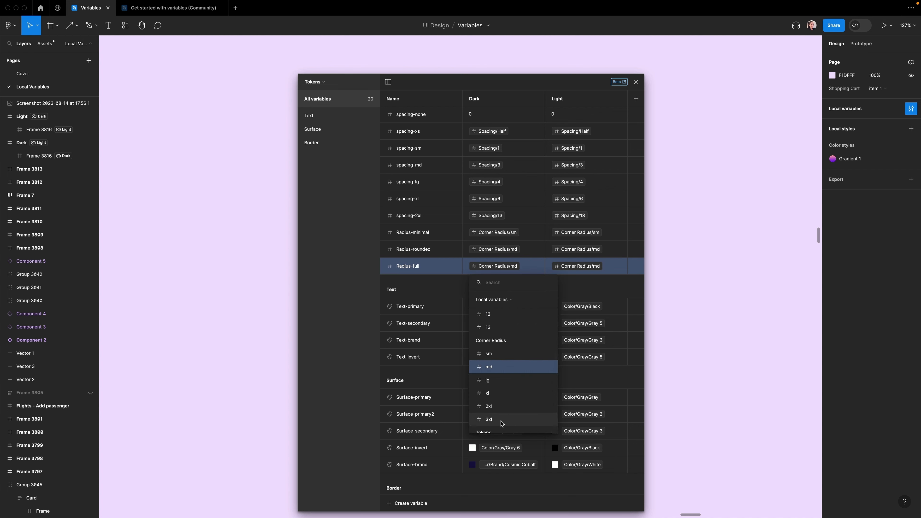
pyautogui.click(499, 422)
pyautogui.click(580, 266)
pyautogui.scroll(-1, 586, 420)
pyautogui.click(586, 421)
# Step: Group the spacing-none through spacing-2xl variables into a new group named Spacing
pyautogui.click(413, 114)
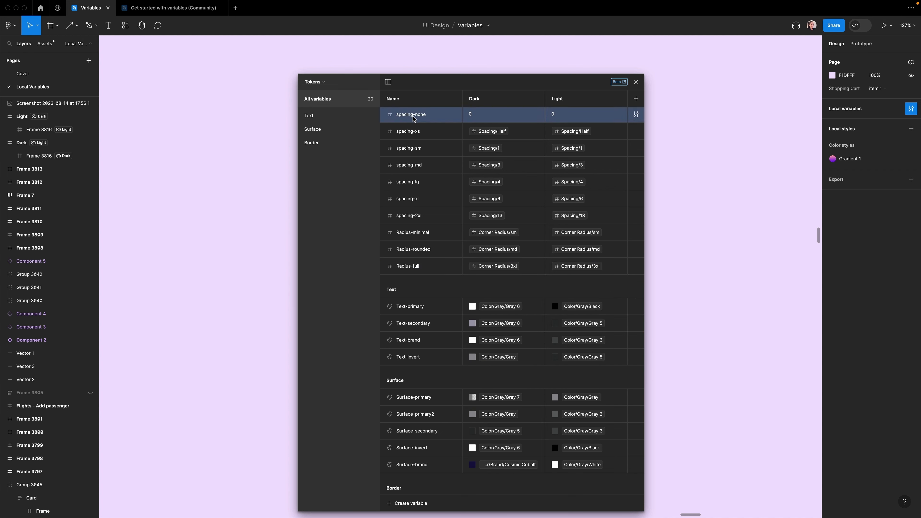
pyautogui.keyDown('shift'); pyautogui.click(409, 217); pyautogui.keyUp('shift')
pyautogui.rightClick(424, 215)
pyautogui.click(443, 222)
pyautogui.doubleClick(322, 158)
pyautogui.write('Spacing')
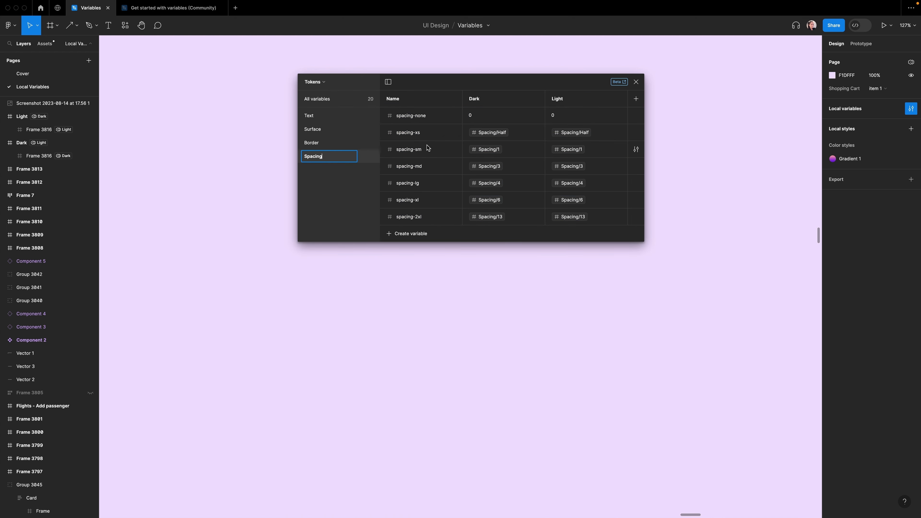
pyautogui.click(350, 199)
# Step: Group the three Radius variables into a new group named Radius
pyautogui.click(322, 100)
pyautogui.click(402, 85)
pyautogui.keyDown('shift'); pyautogui.click(417, 116); pyautogui.keyUp('shift')
pyautogui.rightClick(417, 116)
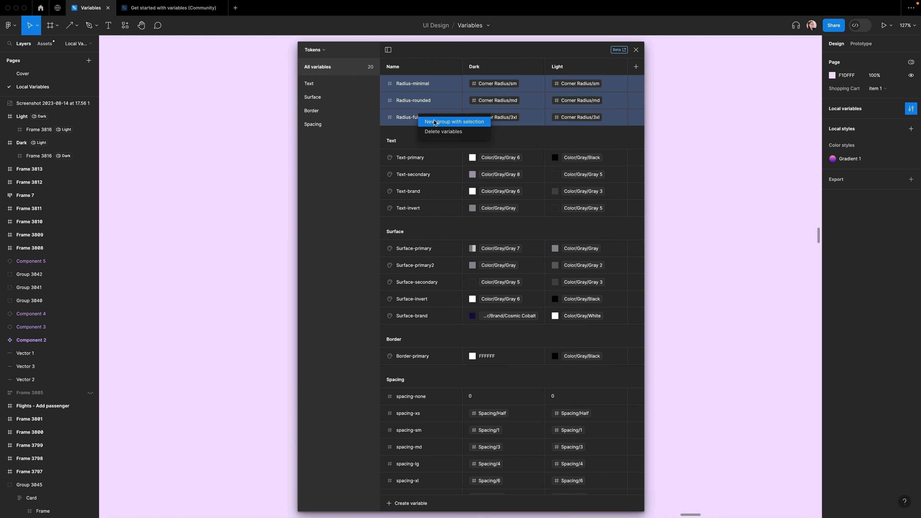
pyautogui.click(439, 122)
pyautogui.doubleClick(316, 138)
pyautogui.write('Radius')
pyautogui.press('Return')
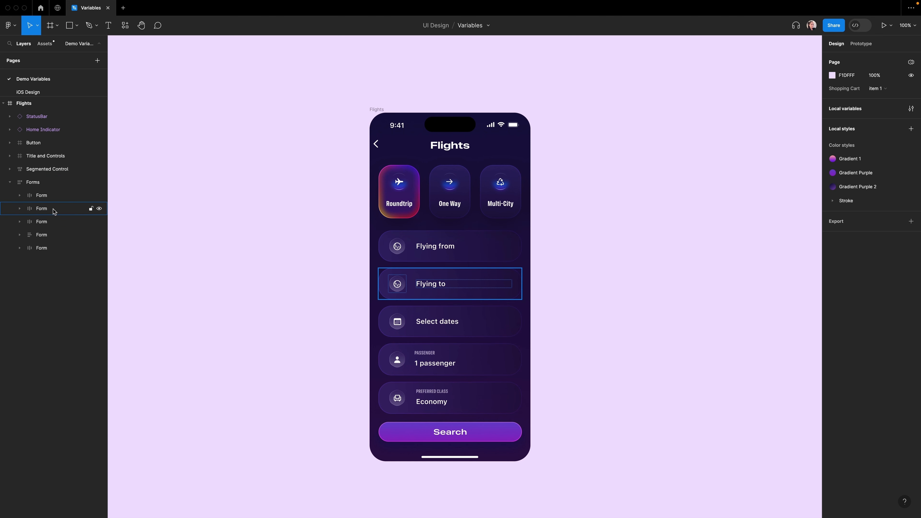
# Step: Select all five Form layers and apply the spacing-md variable to their gap between items
pyautogui.click(42, 195)
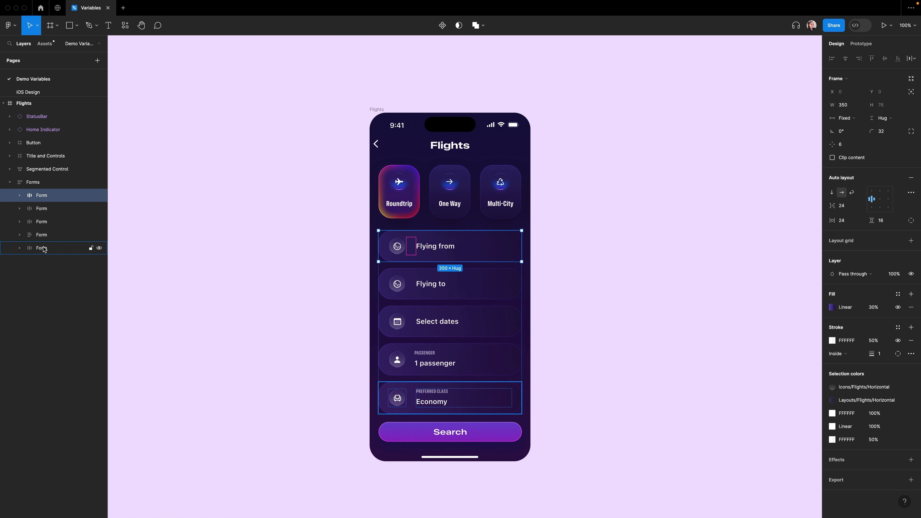
pyautogui.keyDown('shift'); pyautogui.click(43, 248); pyautogui.keyUp('shift')
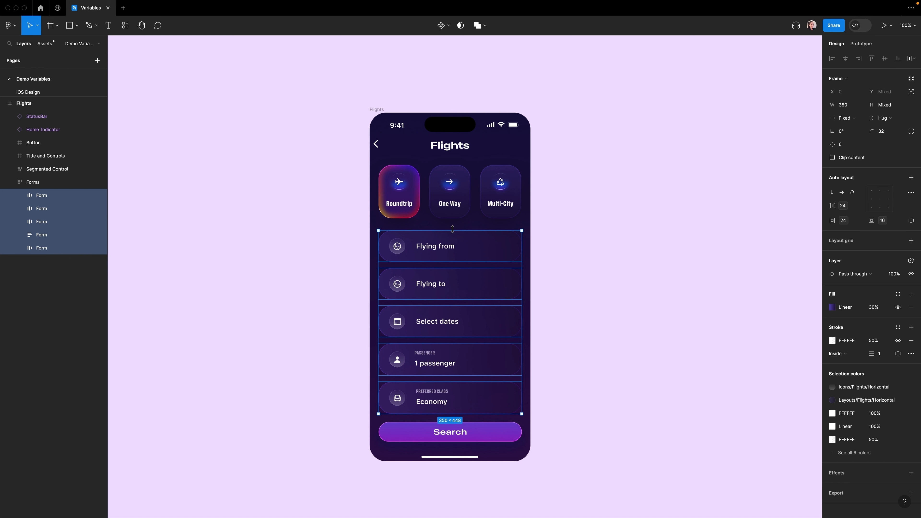
pyautogui.click(859, 206)
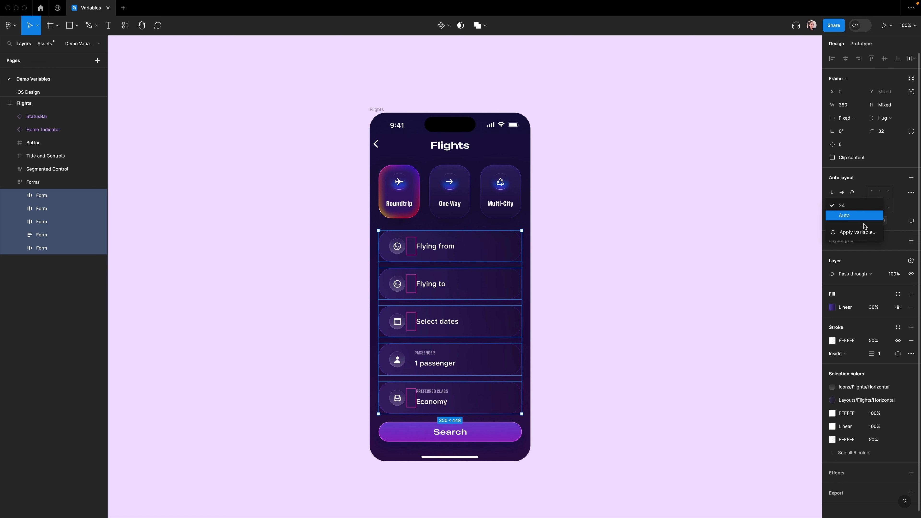
pyautogui.click(864, 232)
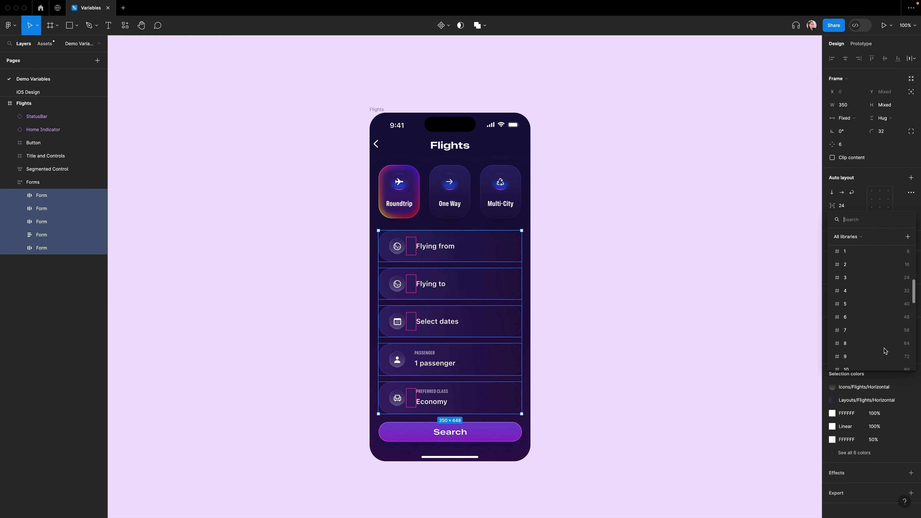
pyautogui.scroll(-2, 886, 351)
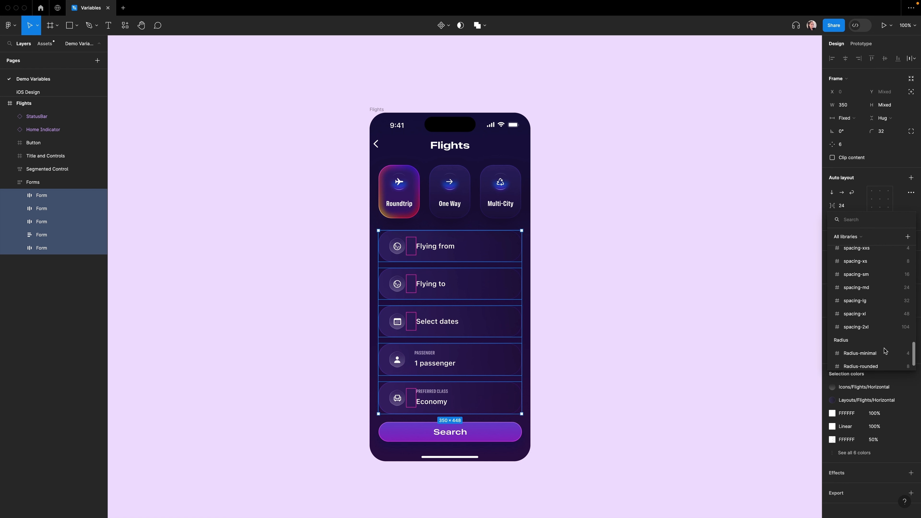
pyautogui.click(874, 291)
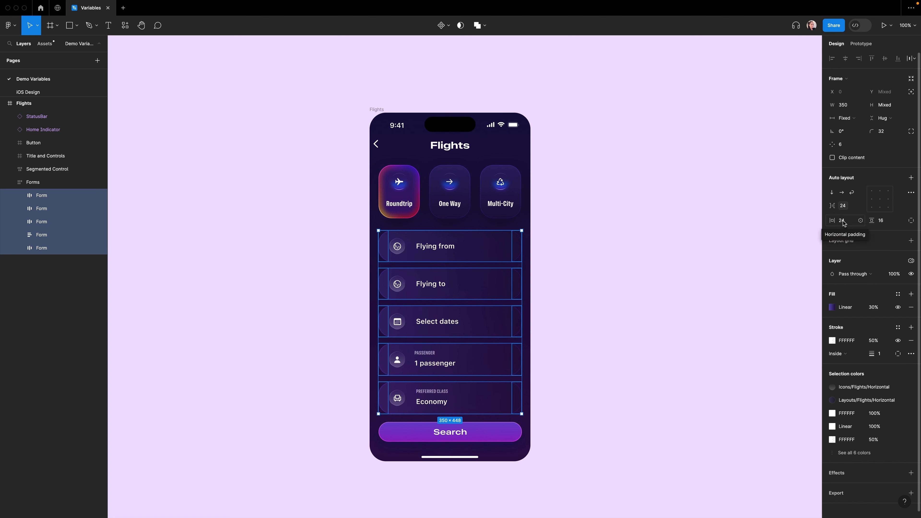
# Step: Apply the spacing-md variable to the horizontal padding of the five selected Form layers
pyautogui.click(861, 220)
pyautogui.scroll(-5, 879, 360)
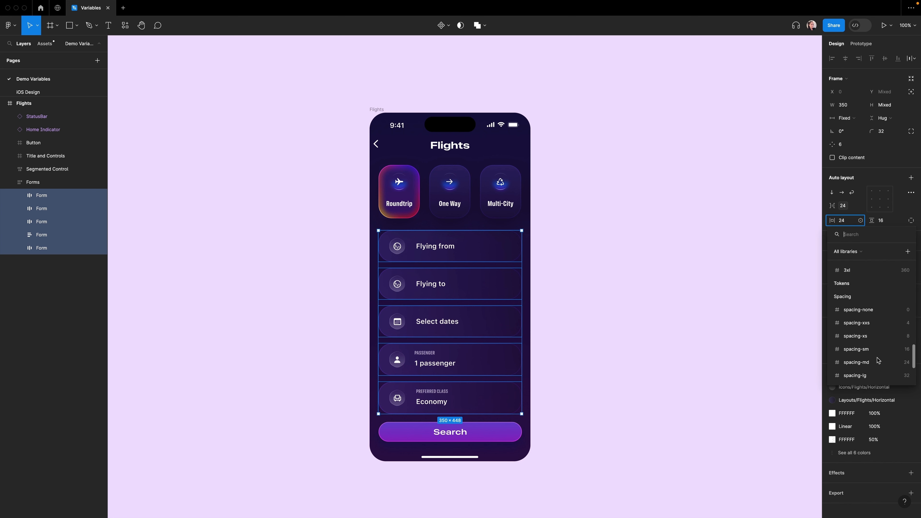
pyautogui.click(873, 334)
# Step: Apply the spacing-sm variable to the vertical padding of the five Form layers
pyautogui.click(900, 221)
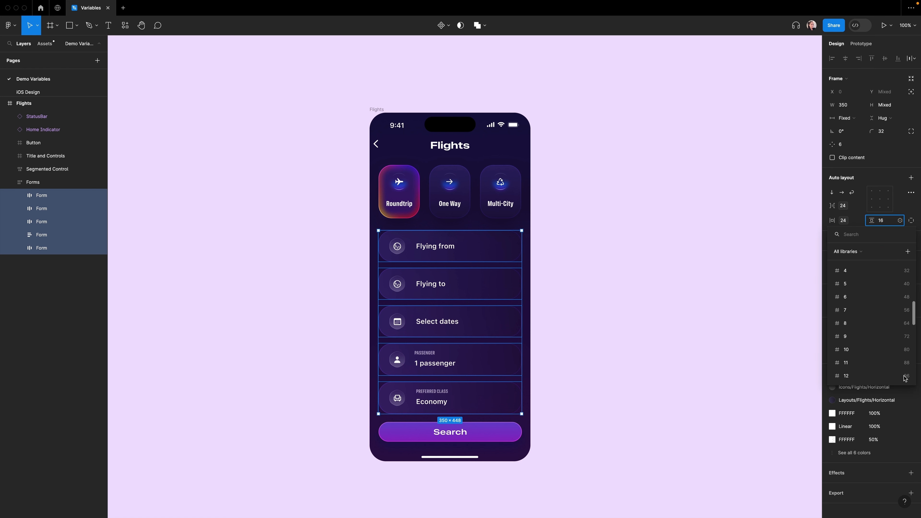
pyautogui.scroll(-5, 874, 309)
pyautogui.click(859, 283)
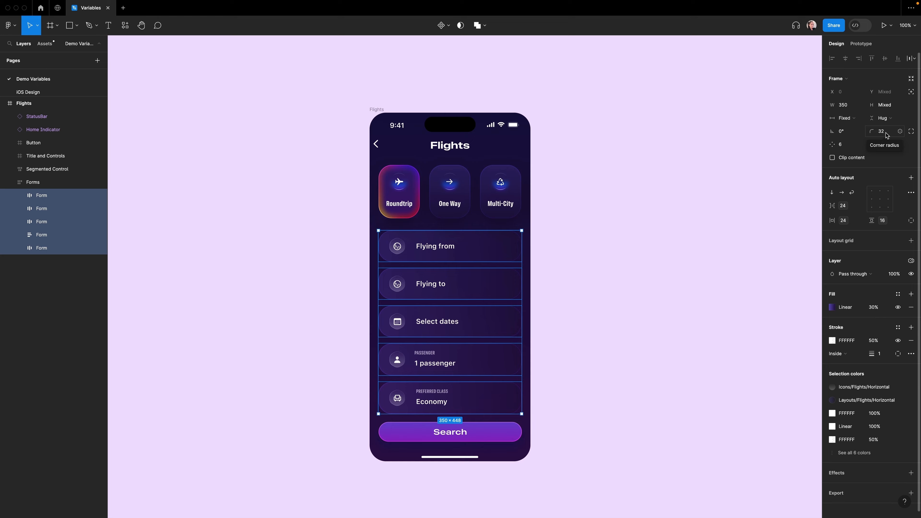
# Step: Apply the Radius-rounded variable to the corner radius of the five Form layers
pyautogui.click(900, 132)
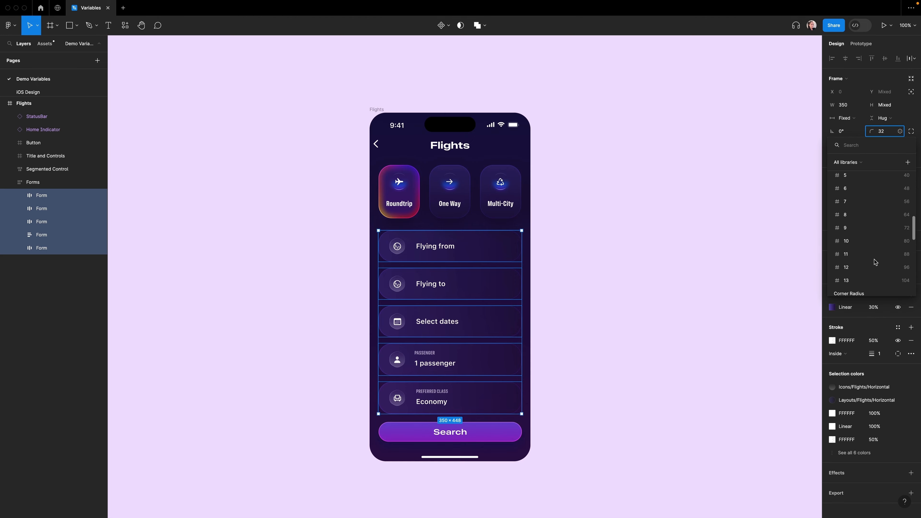
pyautogui.scroll(-8, 875, 262)
pyautogui.click(878, 271)
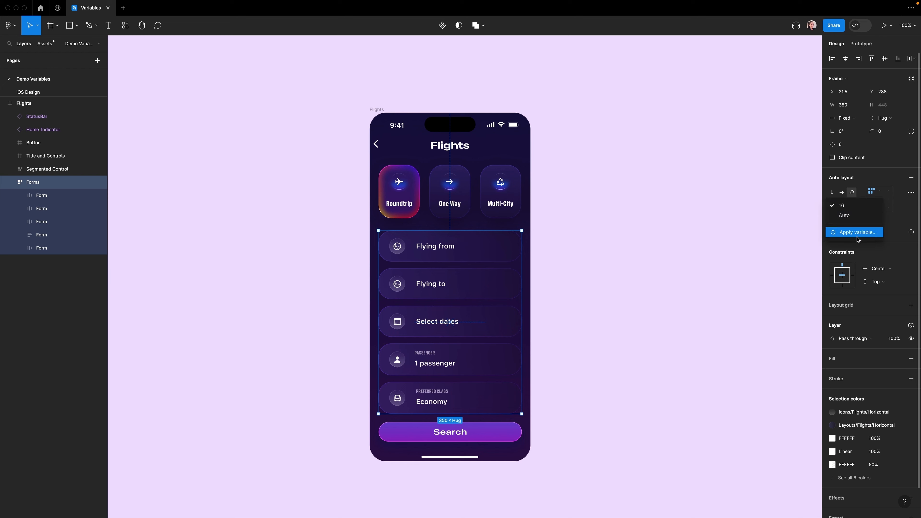
# Step: Apply the spacing-sm variable to the gap between items of the Forms container
pyautogui.scroll(-3, 887, 349)
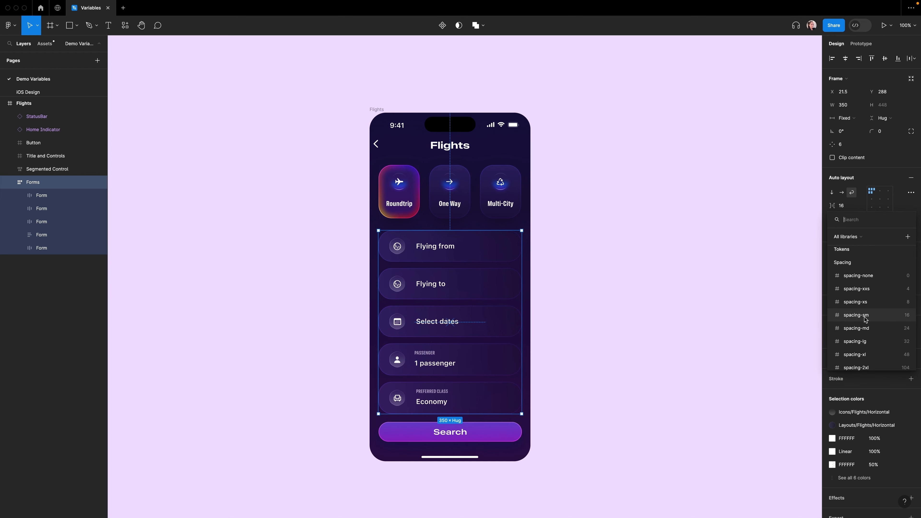
pyautogui.click(866, 319)
pyautogui.click(450, 432)
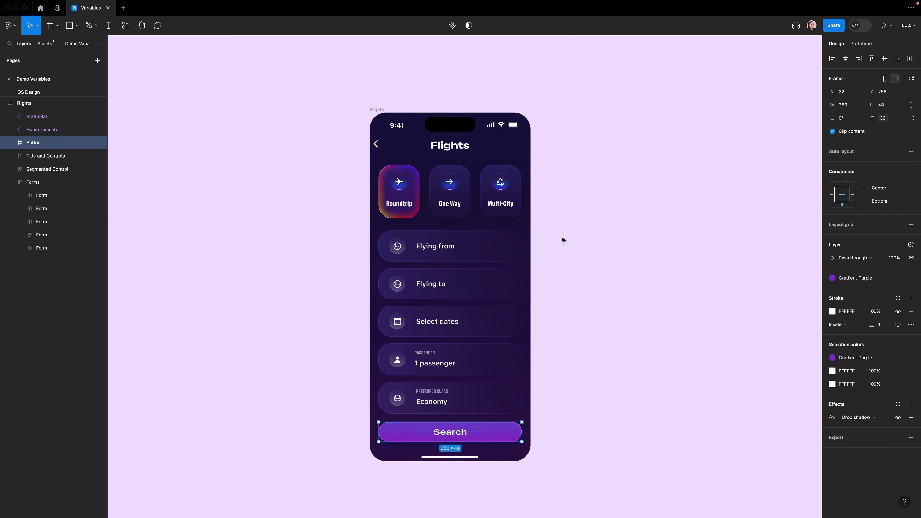
pyautogui.press('Escape')
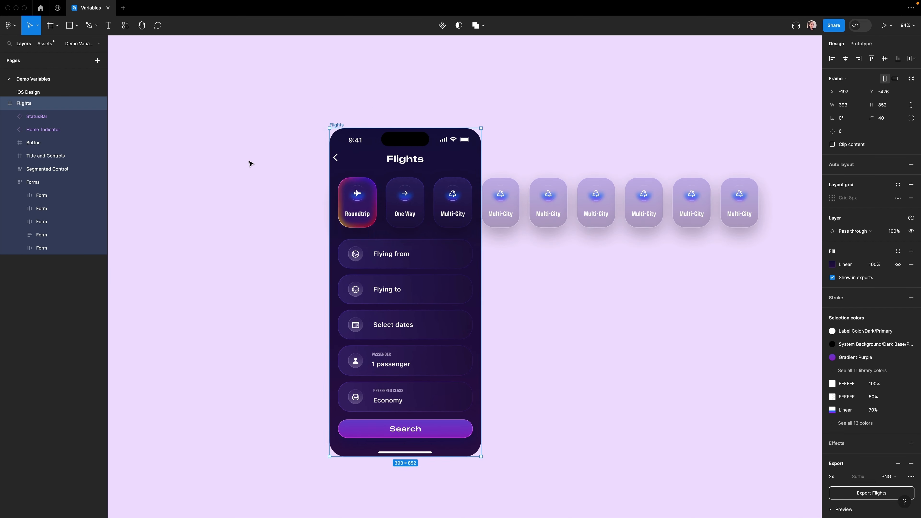
pyautogui.moveTo(251, 163); pyautogui.dragTo(713, 196)
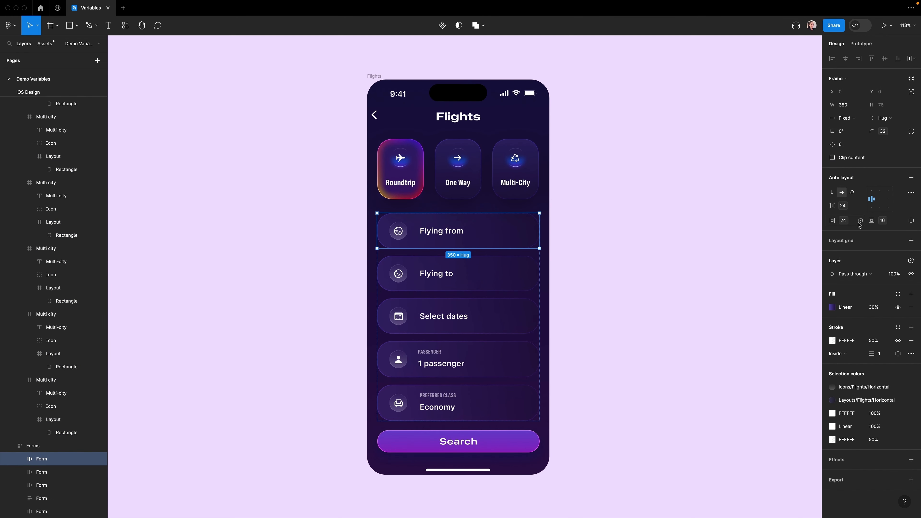
# Step: Try the spacing-2xl variable on the first Form's horizontal padding, then switch it back to spacing-md
pyautogui.click(861, 221)
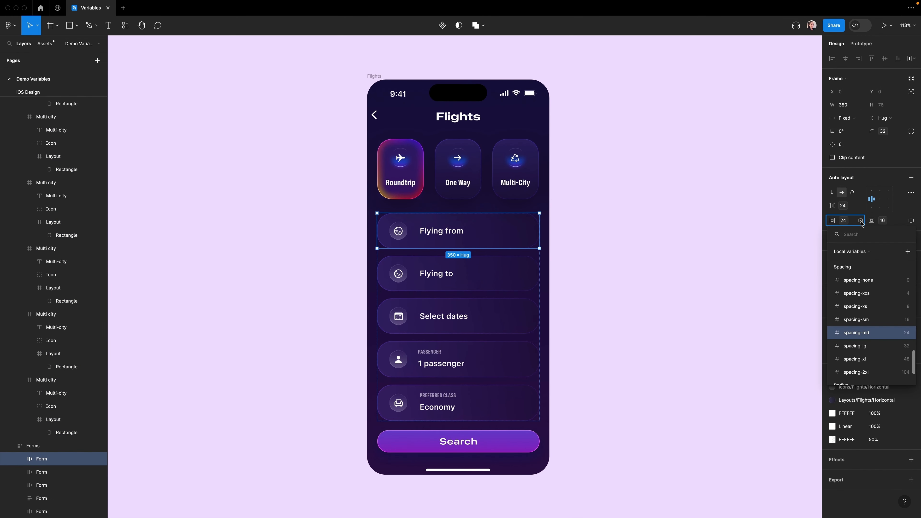
pyautogui.click(871, 373)
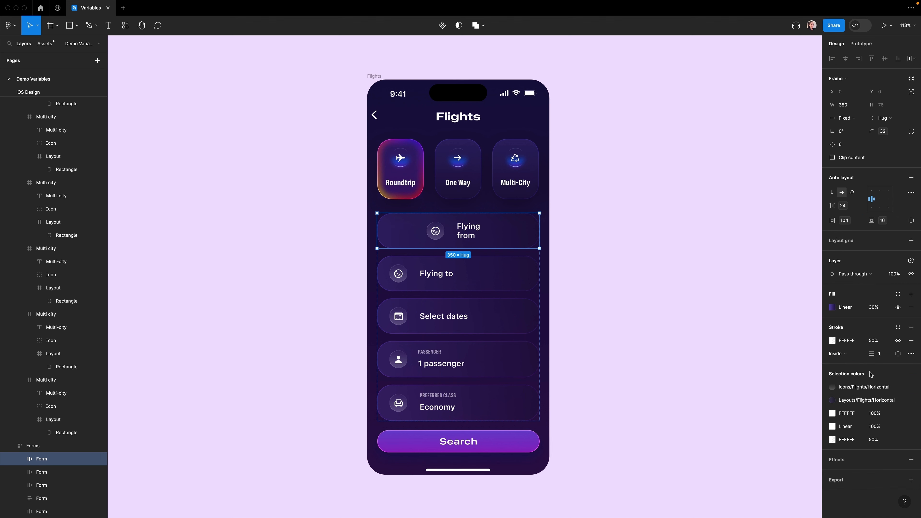
pyautogui.click(862, 221)
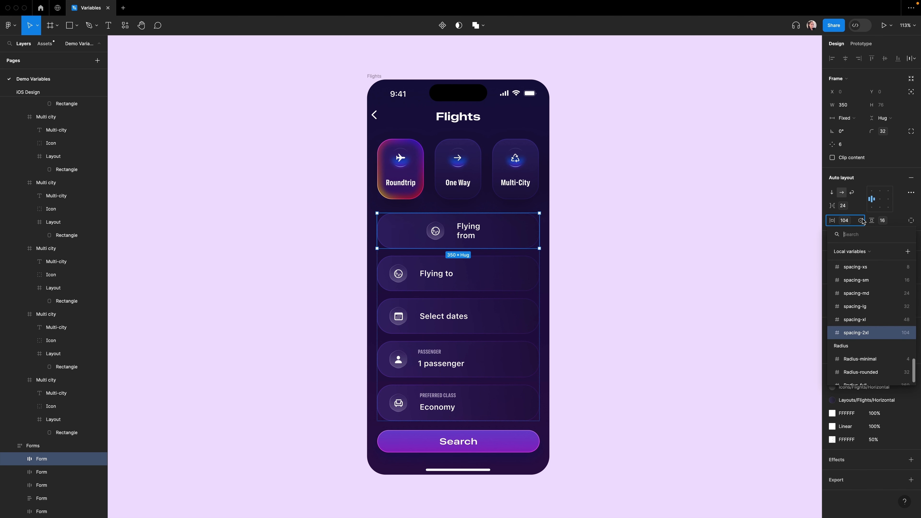
pyautogui.click(870, 294)
# Step: Apply the spacing-lg variable to the first Form's vertical padding and select its parent Forms frame
pyautogui.click(901, 221)
pyautogui.click(863, 364)
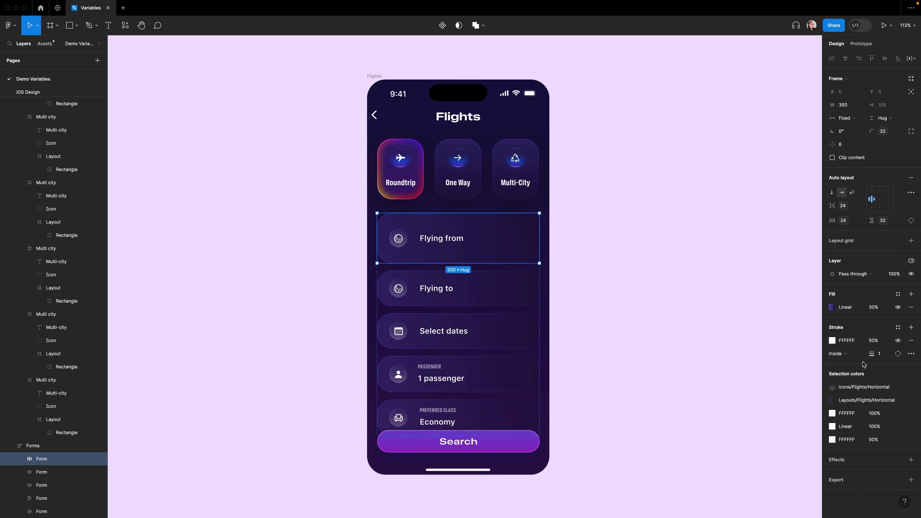
pyautogui.hotkey('shift', 'Return')
# Step: Apply the spacing-lg variable to the gap between items of the Forms container
pyautogui.click(862, 207)
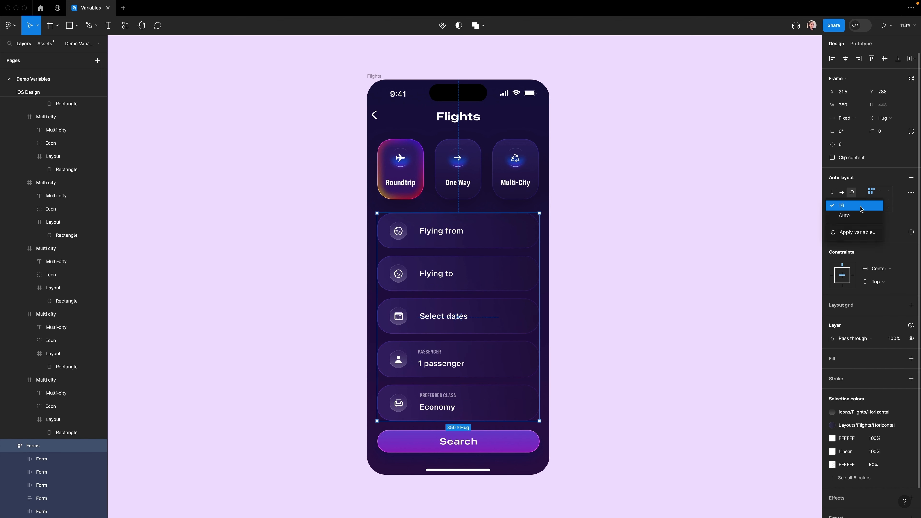
pyautogui.click(845, 233)
pyautogui.click(858, 342)
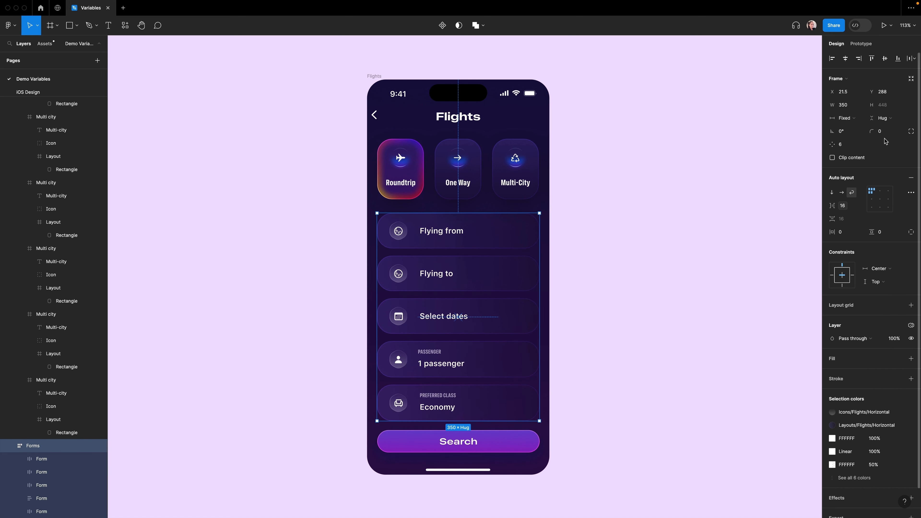
pyautogui.click(521, 237)
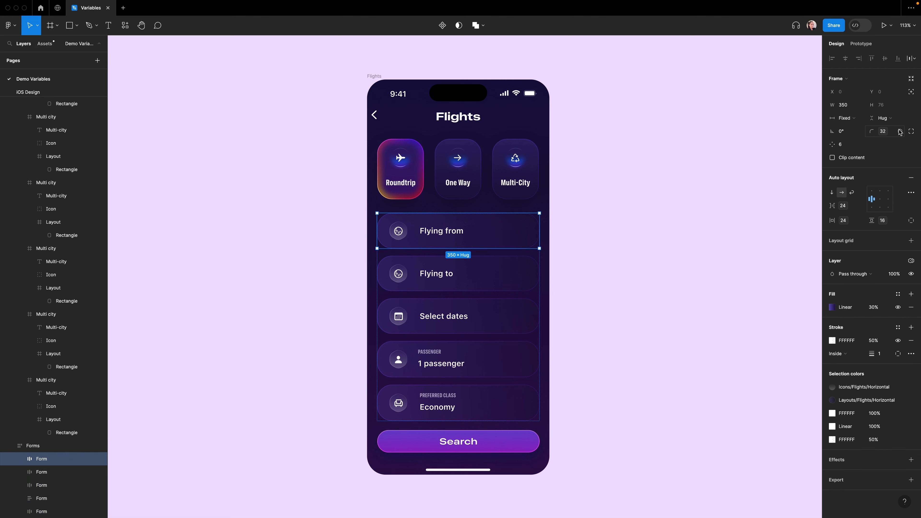
pyautogui.click(588, 286)
pyautogui.scroll(3, 588, 285)
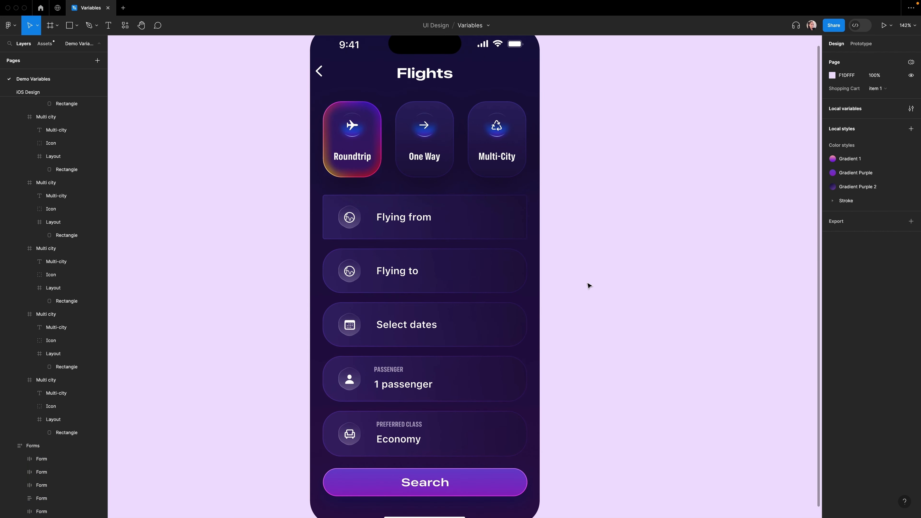
pyautogui.scroll(-1, 588, 286)
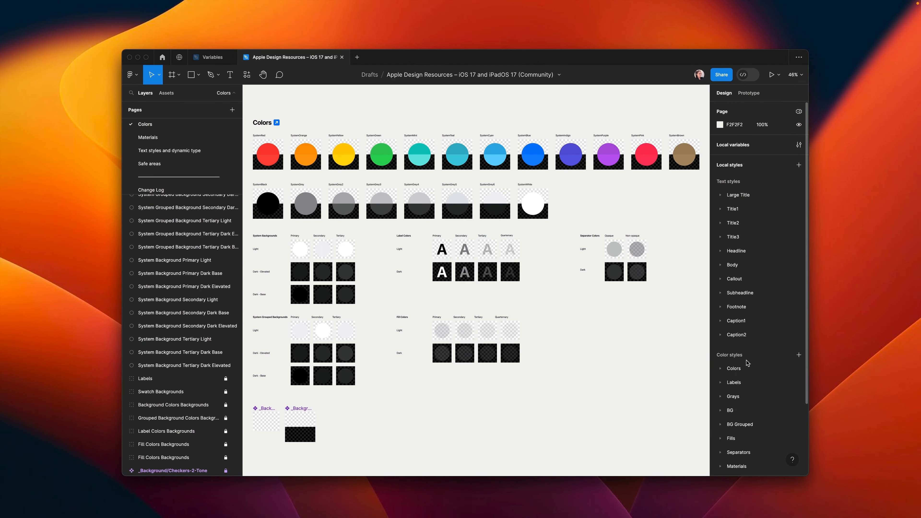
# Step: Browse the variable groups of the Apple iOS 17 UI Kit variables collection
pyautogui.scroll(-1, 757, 418)
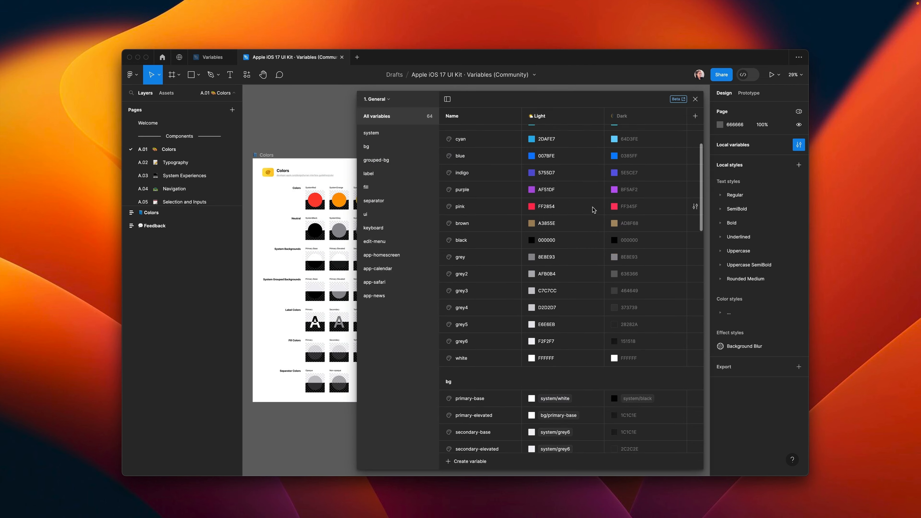
pyautogui.scroll(-5, 593, 210)
pyautogui.click(371, 133)
pyautogui.click(376, 160)
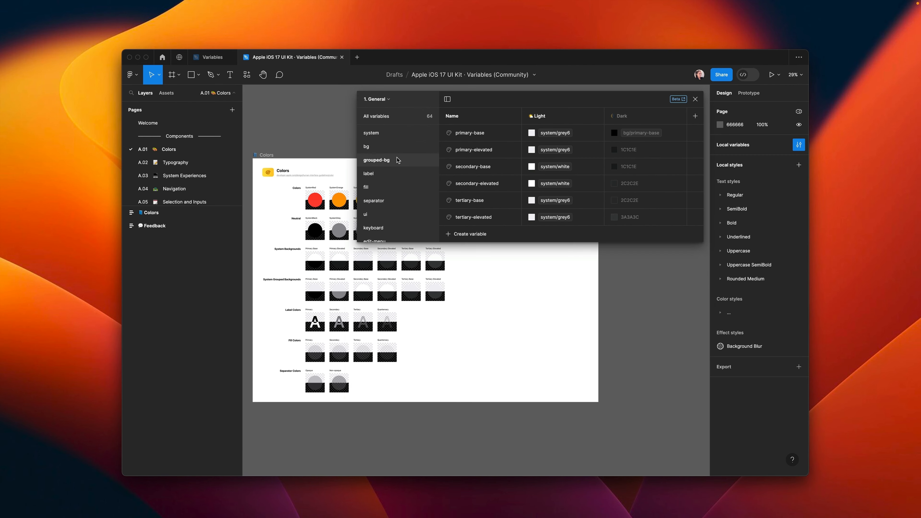
pyautogui.click(395, 173)
pyautogui.click(392, 187)
pyautogui.click(388, 200)
pyautogui.click(385, 214)
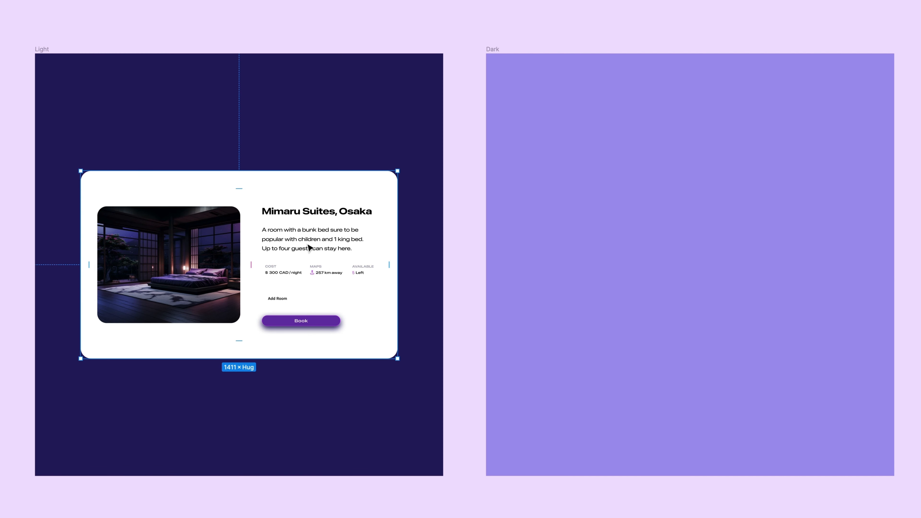
# Step: Move the hotel card from the Light frame into the Dark frame
pyautogui.moveTo(212, 322); pyautogui.dragTo(676, 277)
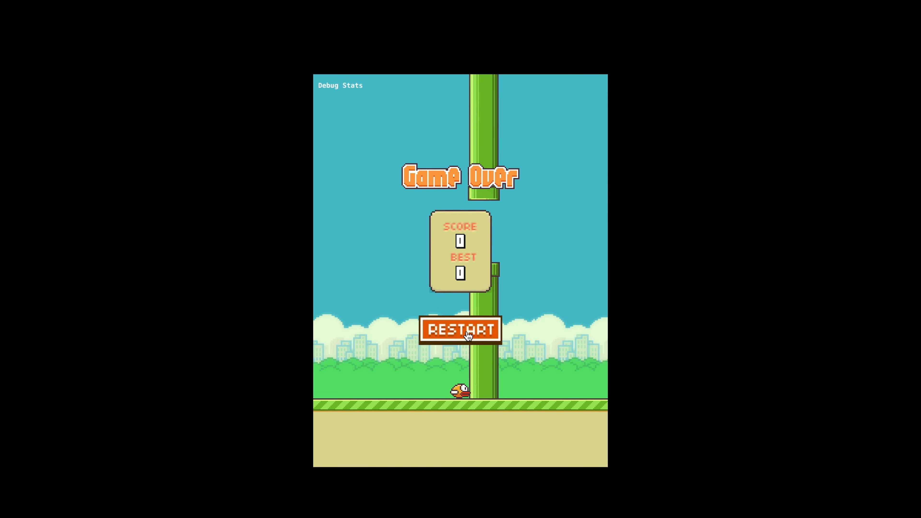
# Step: Play through the game prototype demos built with variables
pyautogui.click(466, 331)
pyautogui.click(466, 331)
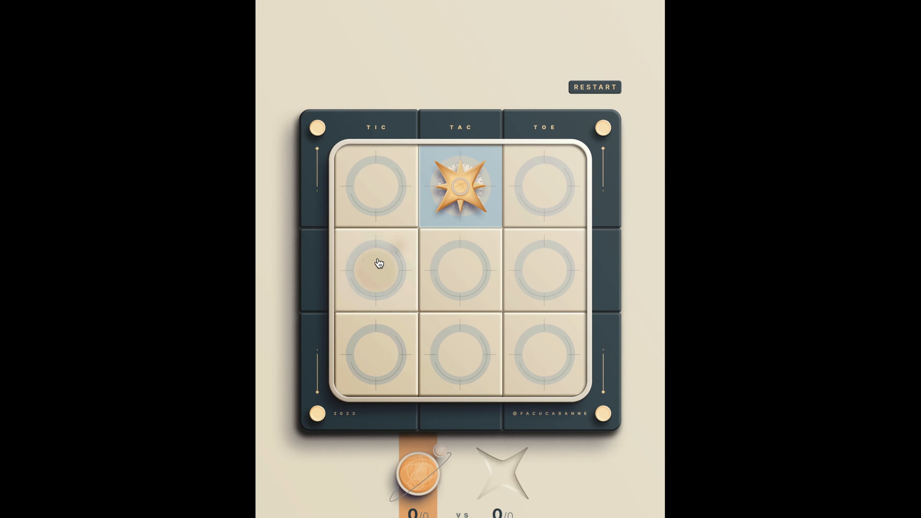
pyautogui.click(377, 261)
pyautogui.click(551, 282)
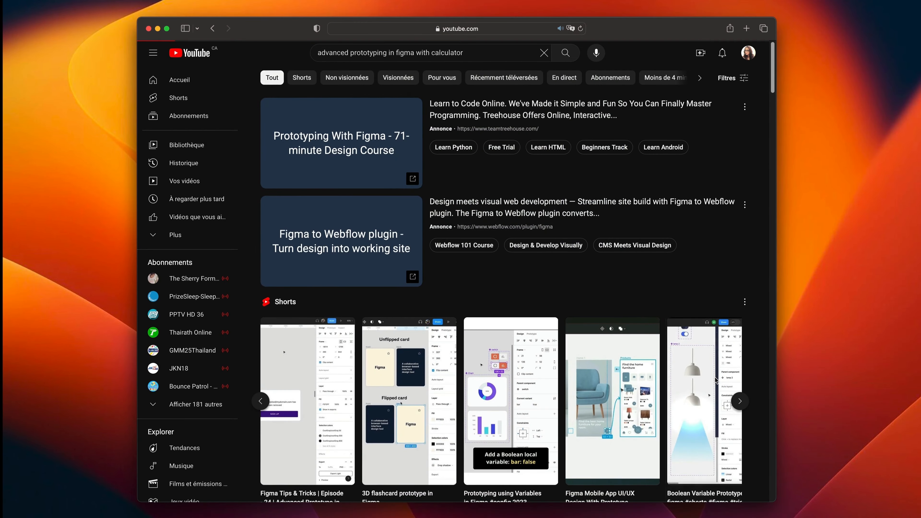
pyautogui.click(716, 379)
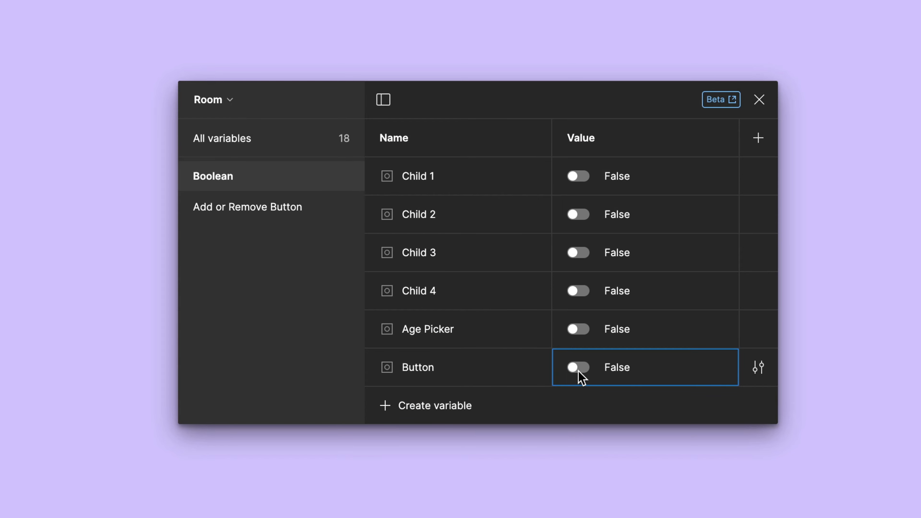
# Step: Toggle the Button boolean variable in the Room collection
pyautogui.click(581, 371)
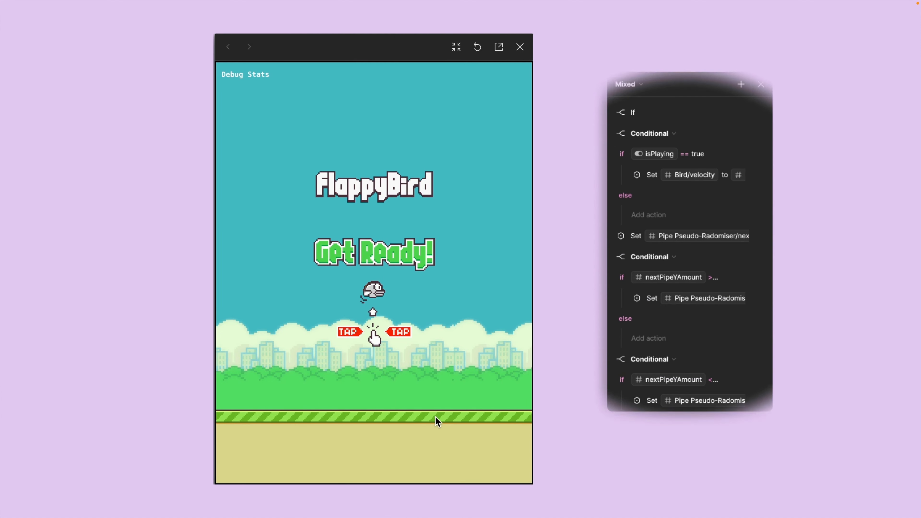
# Step: Play the Flappy Bird prototype driven by its conditional variable logic
pyautogui.click(370, 361)
pyautogui.click(370, 360)
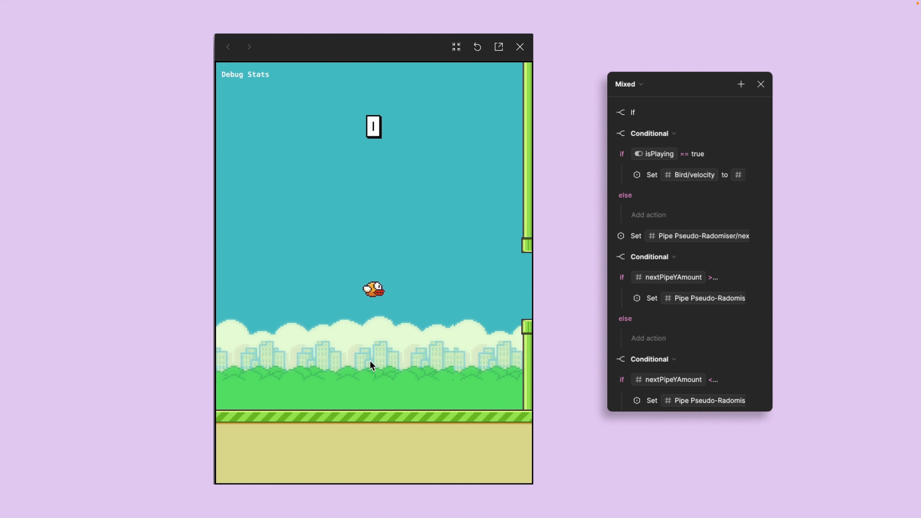
pyautogui.click(370, 361)
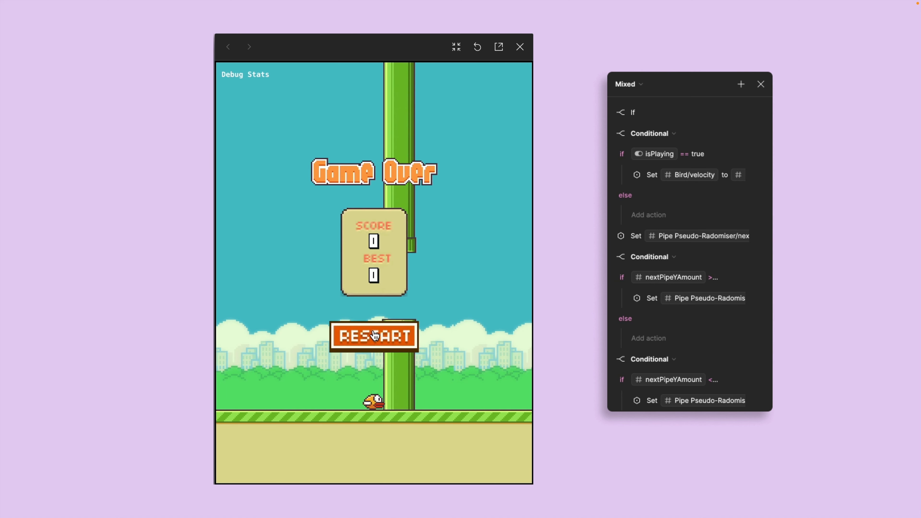
pyautogui.click(368, 352)
pyautogui.click(369, 349)
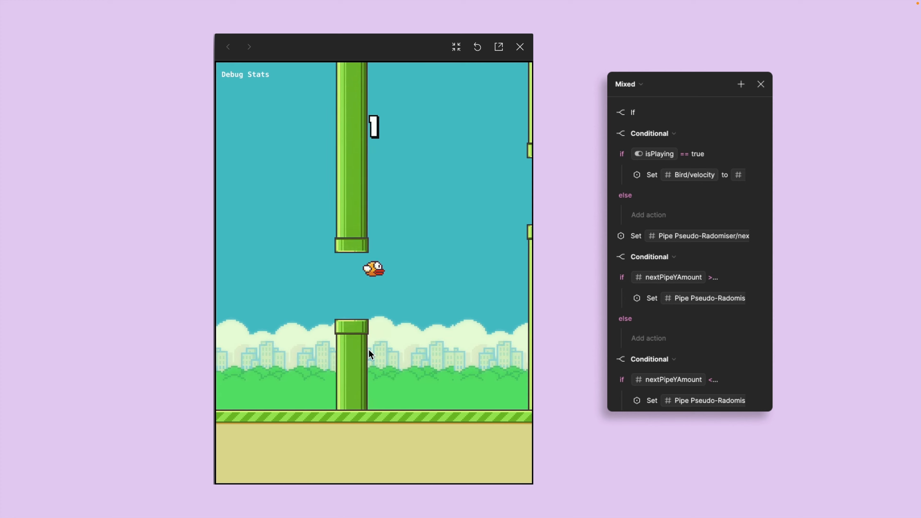
pyautogui.click(368, 349)
pyautogui.click(369, 349)
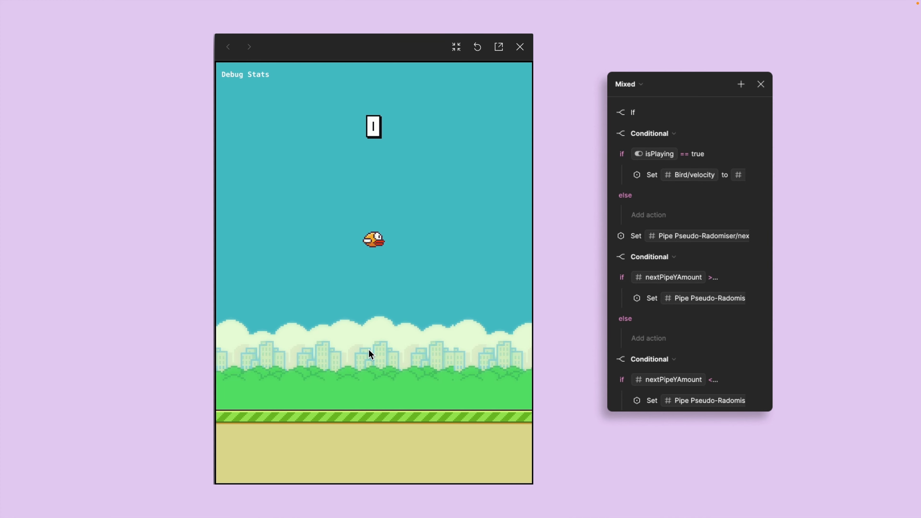
pyautogui.click(369, 349)
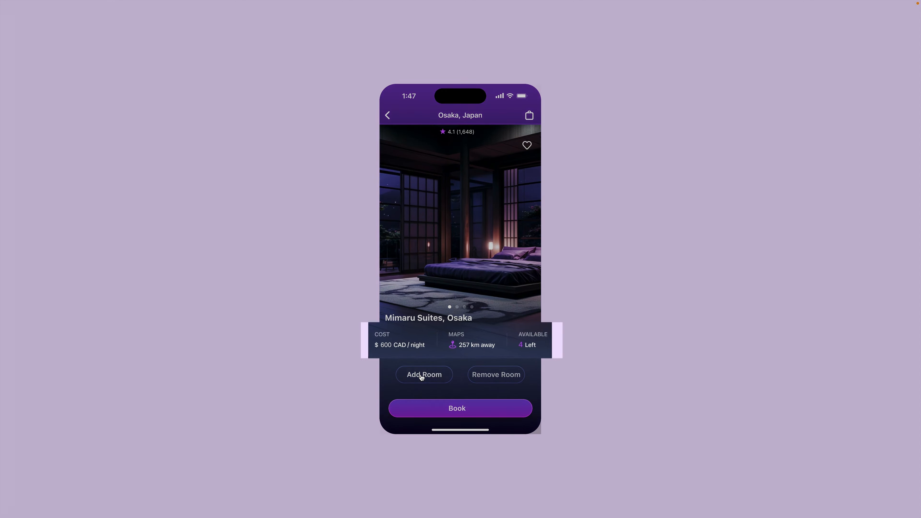
# Step: Add and remove rooms in the hotel booking prototype
pyautogui.click(422, 376)
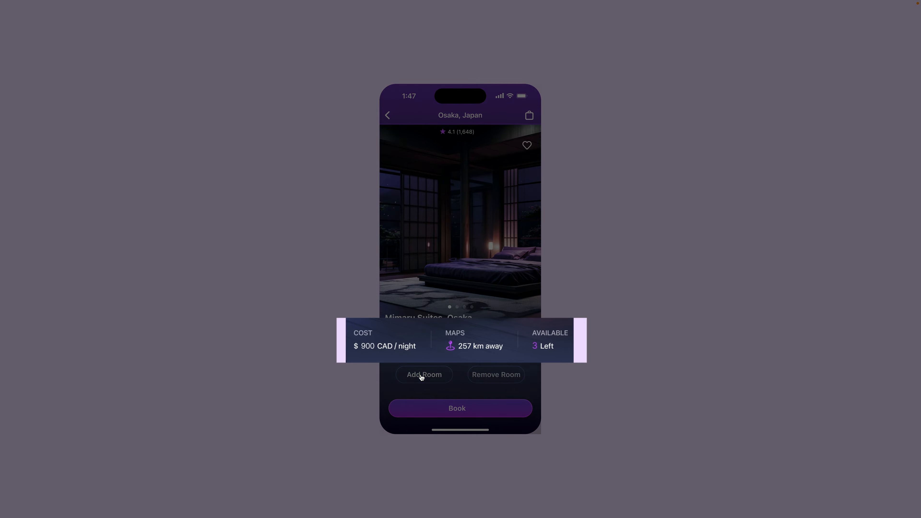
pyautogui.click(480, 378)
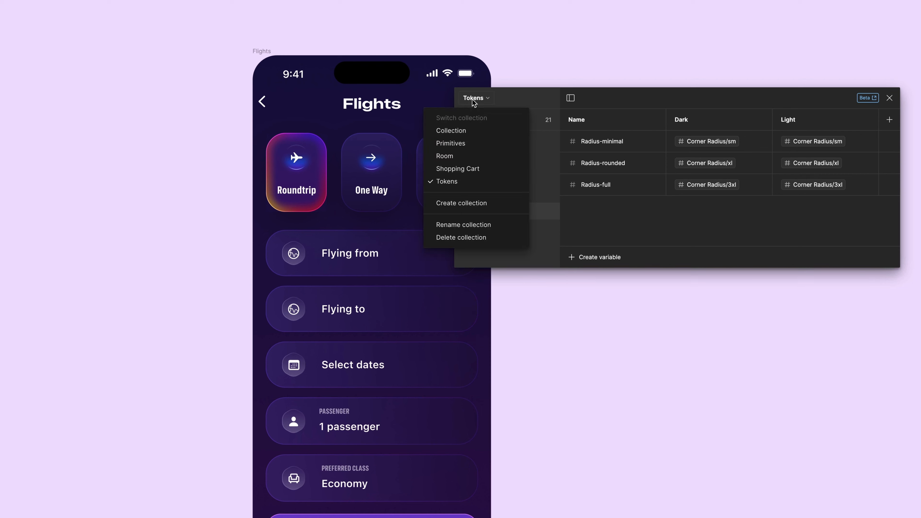
# Step: Open the Primitives collection and view its Spacing and Corner Radius groups
pyautogui.click(452, 142)
pyautogui.click(465, 141)
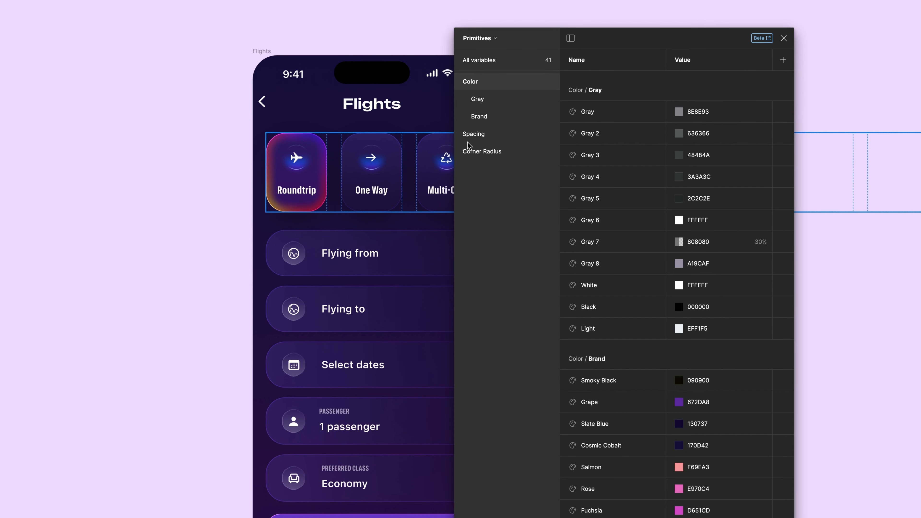
pyautogui.click(479, 136)
pyautogui.click(486, 151)
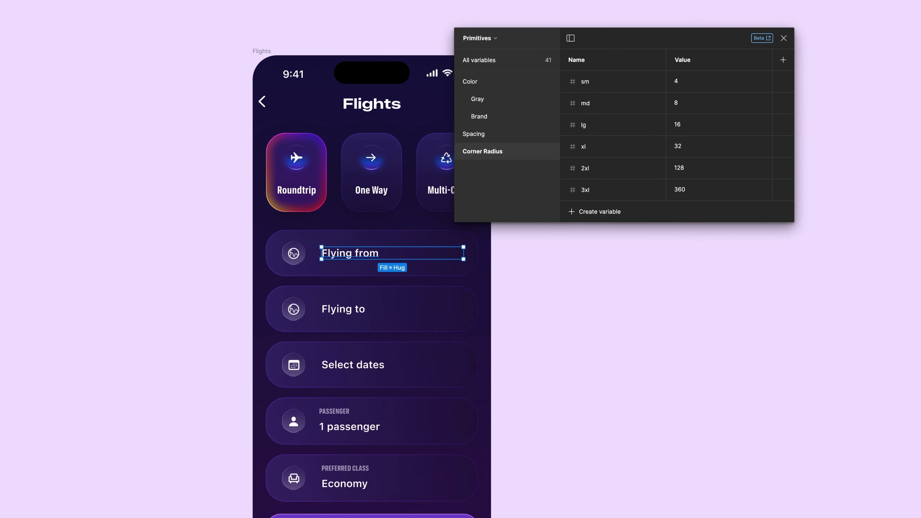
# Step: Close the variables dialog and fill the Flying from text with a Color/Brand swatch from the libraries
pyautogui.click(784, 38)
pyautogui.click(904, 281)
pyautogui.scroll(-3, 725, 413)
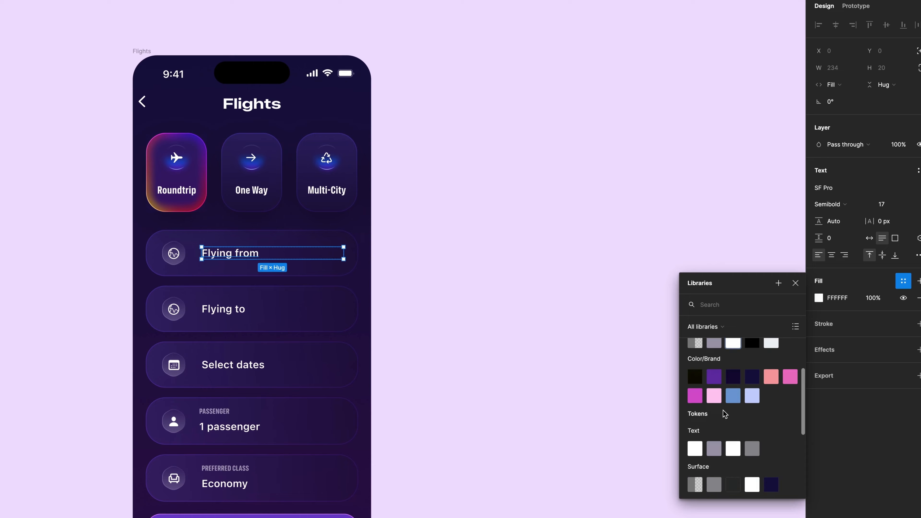
pyautogui.click(791, 376)
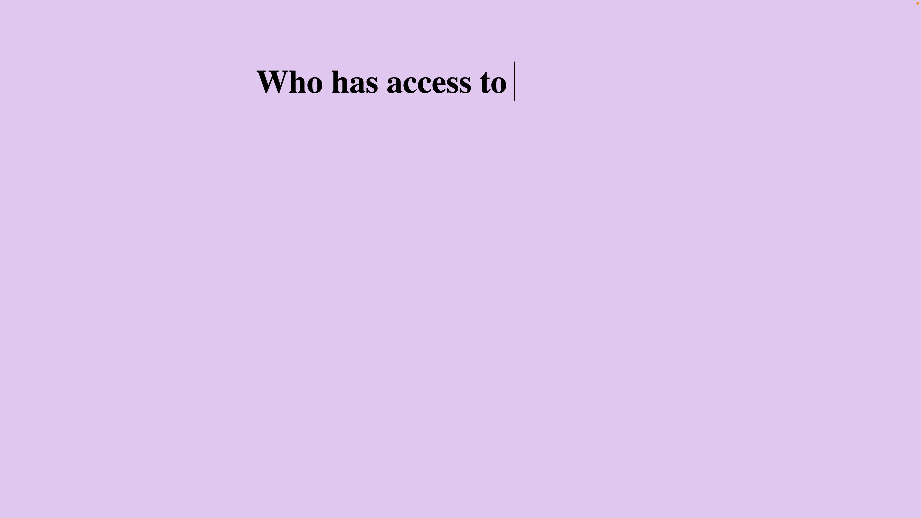
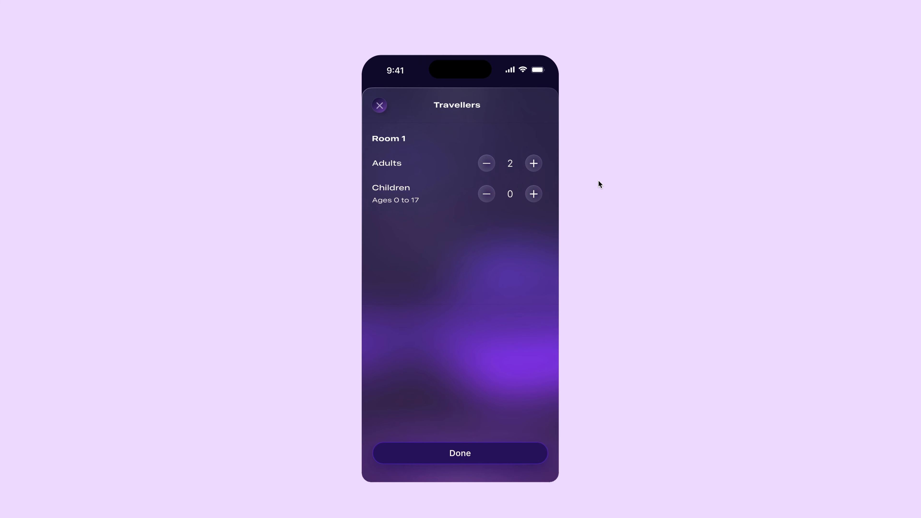
# Step: Increase the adult count with the plus button in the Travellers prototype
pyautogui.click(555, 173)
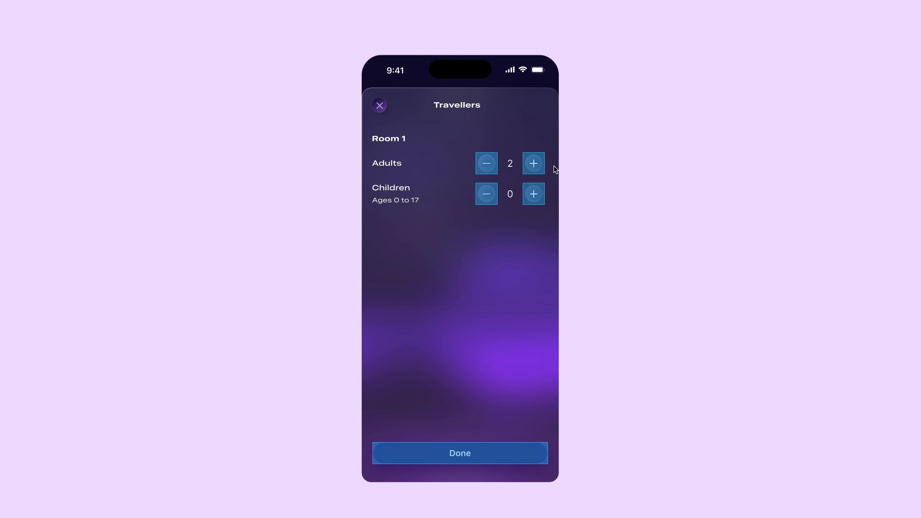
pyautogui.click(535, 166)
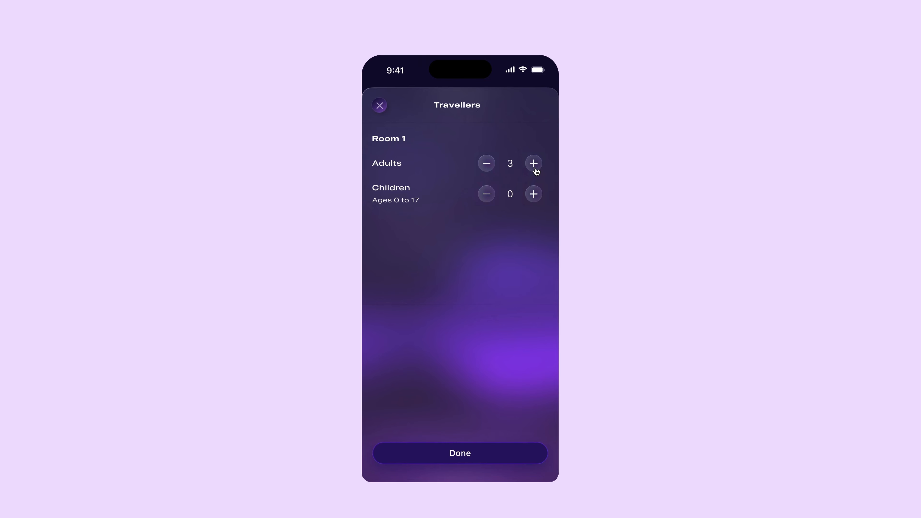
pyautogui.click(536, 169)
pyautogui.click(535, 168)
pyautogui.click(536, 170)
pyautogui.click(536, 171)
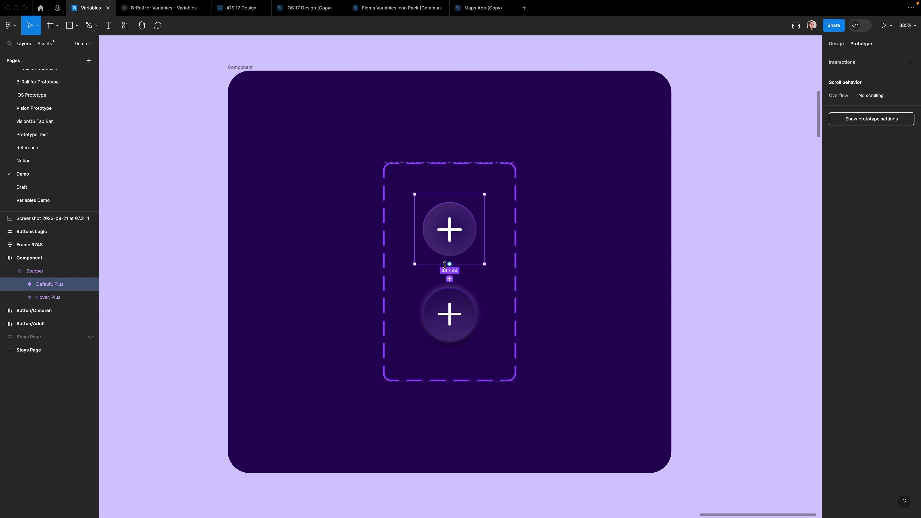
# Step: Add an On tap interaction from the Default plus variant changing to Hover with Smart animate and Gentle easing
pyautogui.moveTo(450, 264); pyautogui.dragTo(453, 296)
pyautogui.click(434, 301)
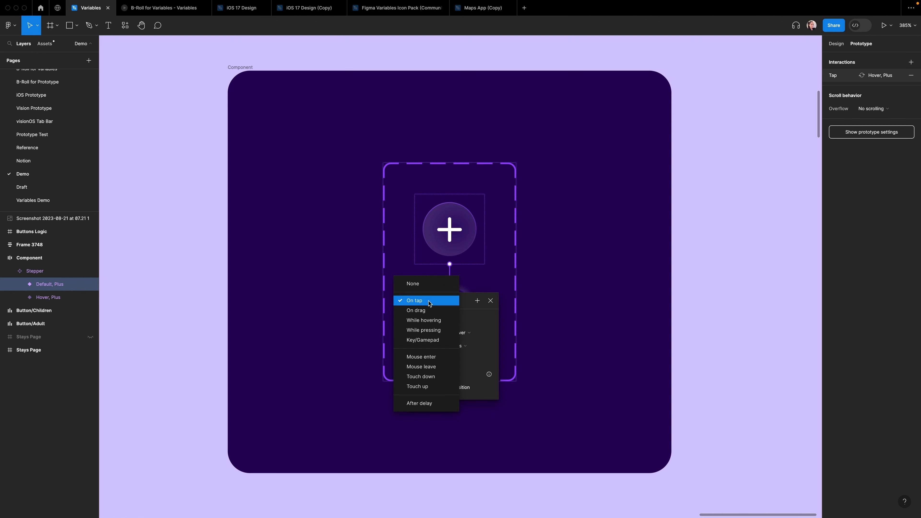
pyautogui.click(426, 305)
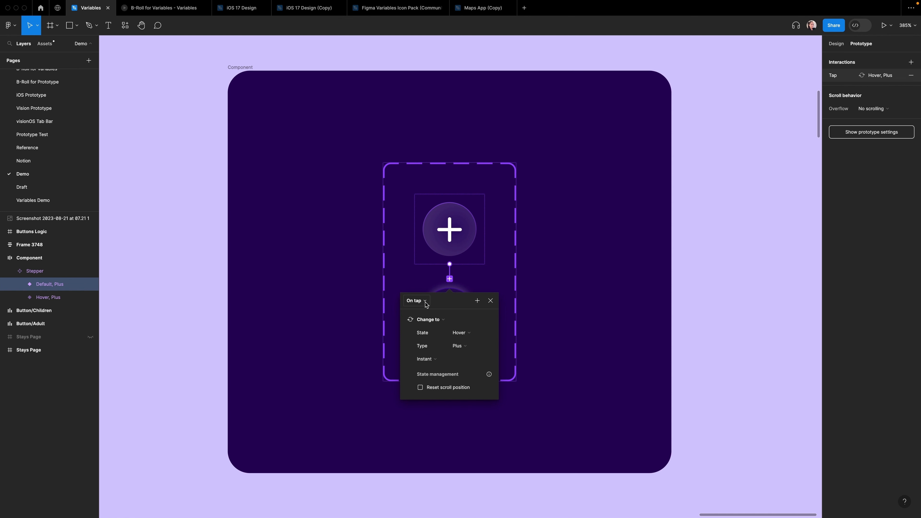
pyautogui.click(428, 359)
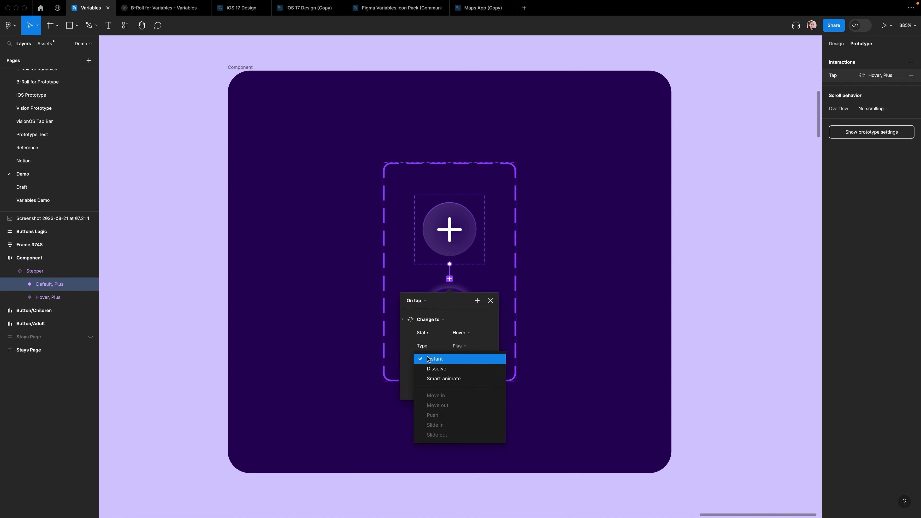
pyautogui.click(434, 378)
pyautogui.click(428, 372)
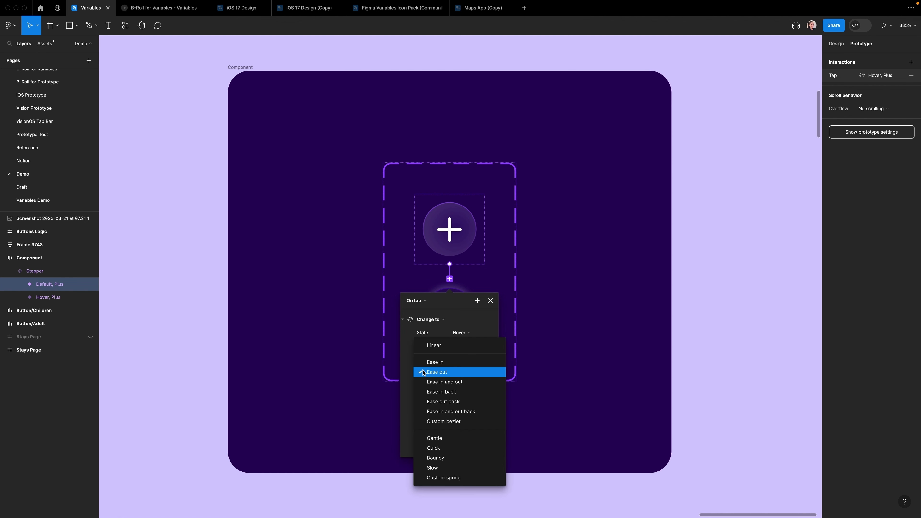
pyautogui.click(432, 438)
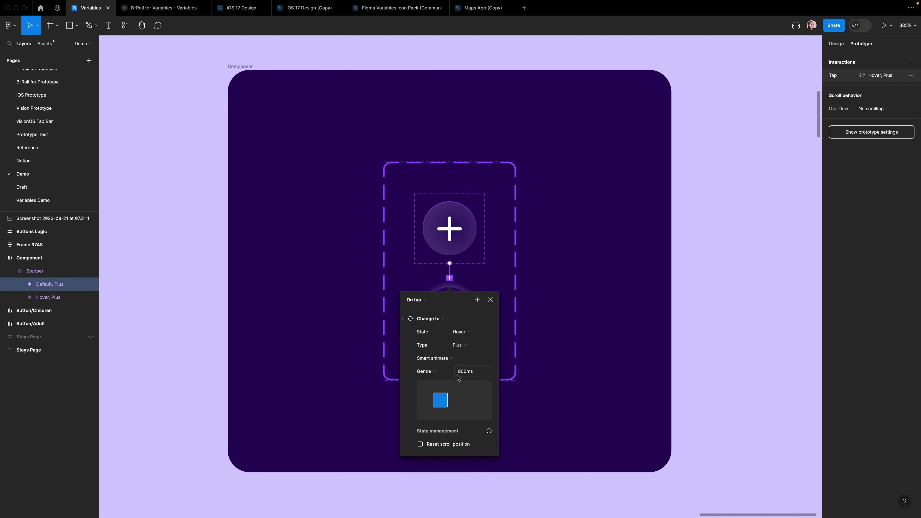
pyautogui.scroll(-1, 482, 379)
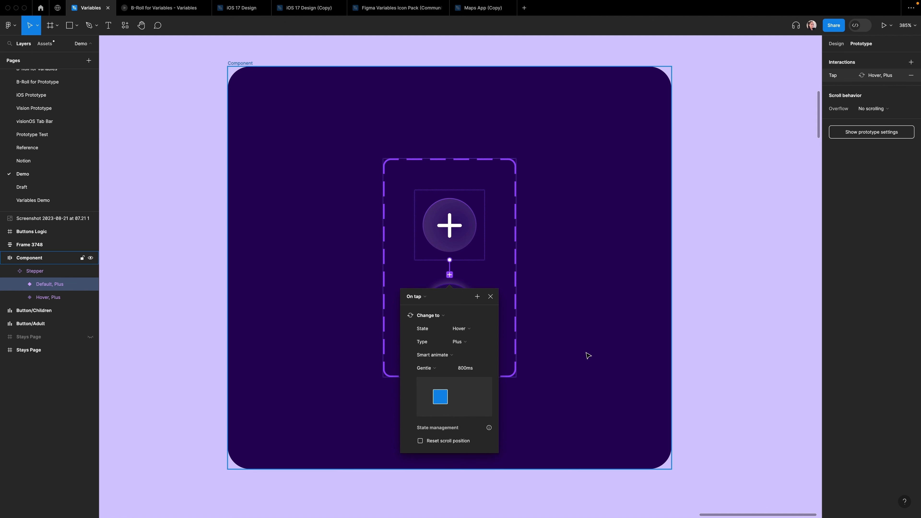
pyautogui.press('Escape')
pyautogui.press('Escape')
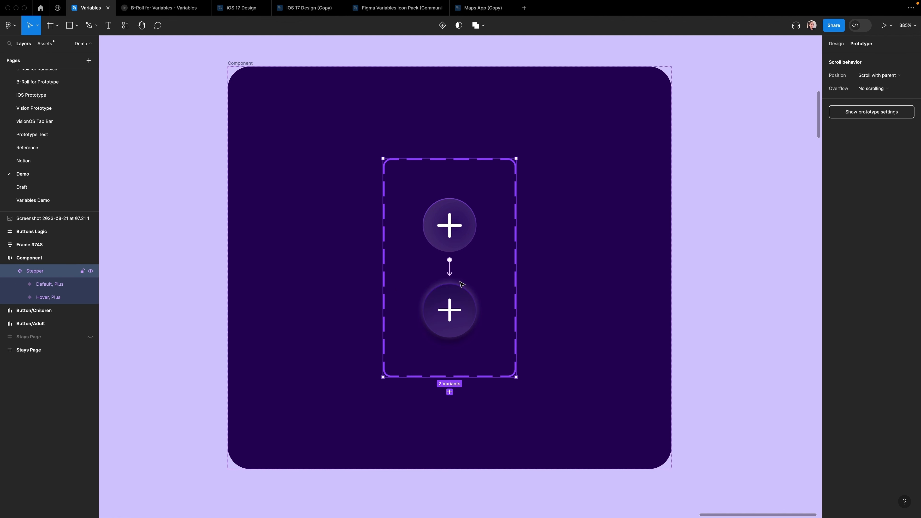
# Step: Connect the Hover plus variant back to the Default variant with a Touch up trigger
pyautogui.click(466, 306)
pyautogui.moveTo(456, 278); pyautogui.dragTo(459, 243)
pyautogui.click(434, 282)
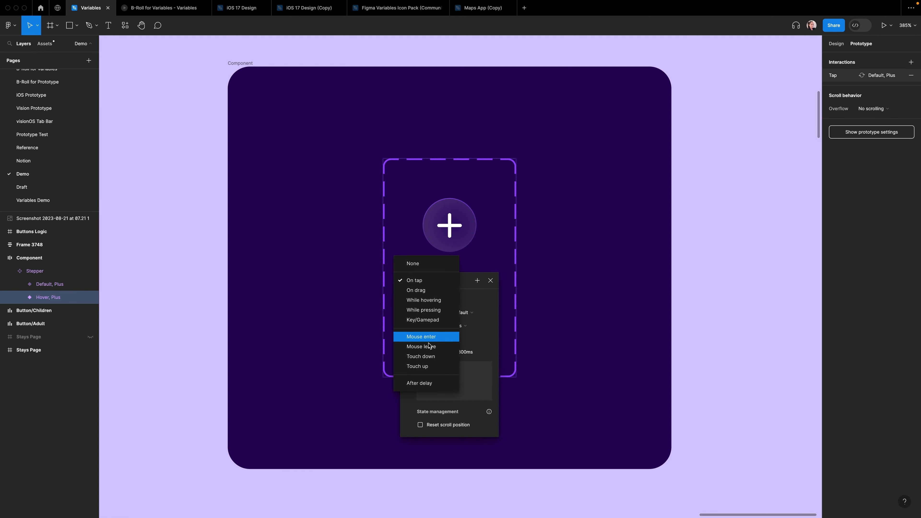
pyautogui.click(426, 366)
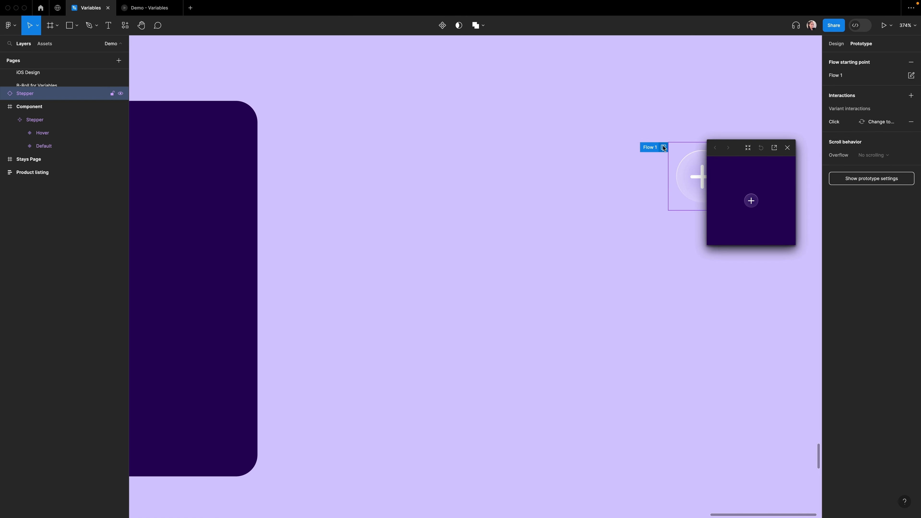
pyautogui.moveTo(740, 143); pyautogui.dragTo(448, 143)
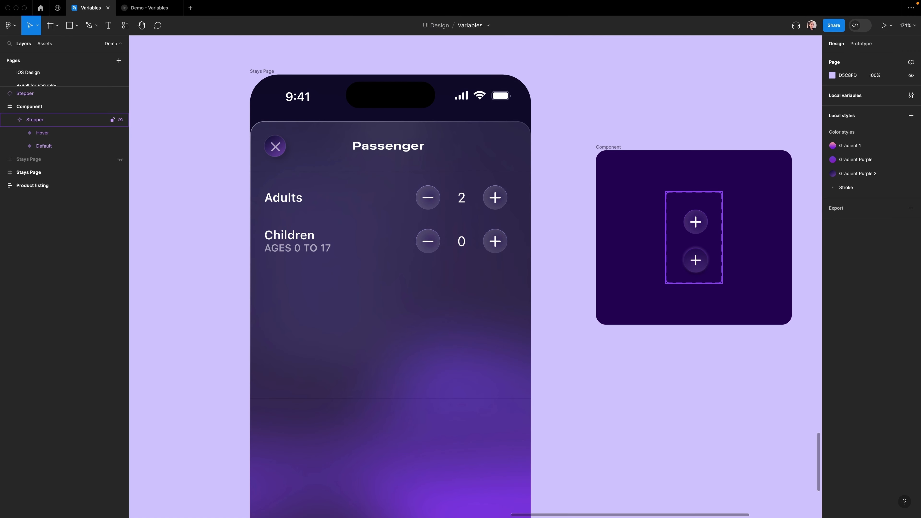
# Step: Copy the Default stepper variant and paste it to replace the Adults plus button on the Stays Page
pyautogui.doubleClick(696, 221)
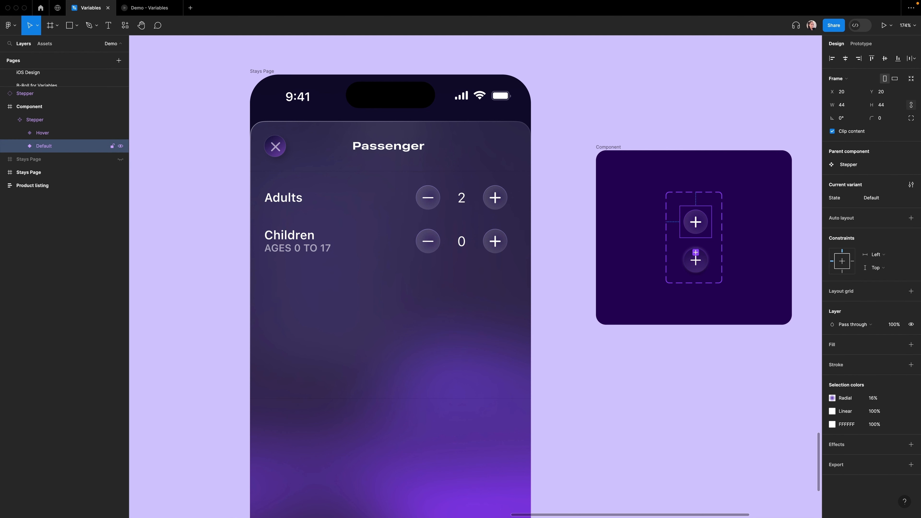
pyautogui.press('super+c')
pyautogui.doubleClick(496, 198)
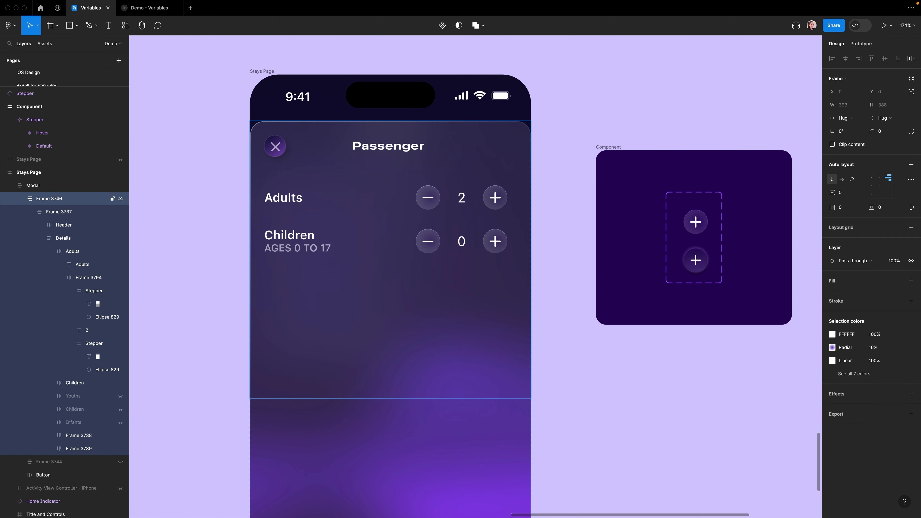
pyautogui.doubleClick(495, 198)
pyautogui.doubleClick(496, 198)
pyautogui.doubleClick(495, 198)
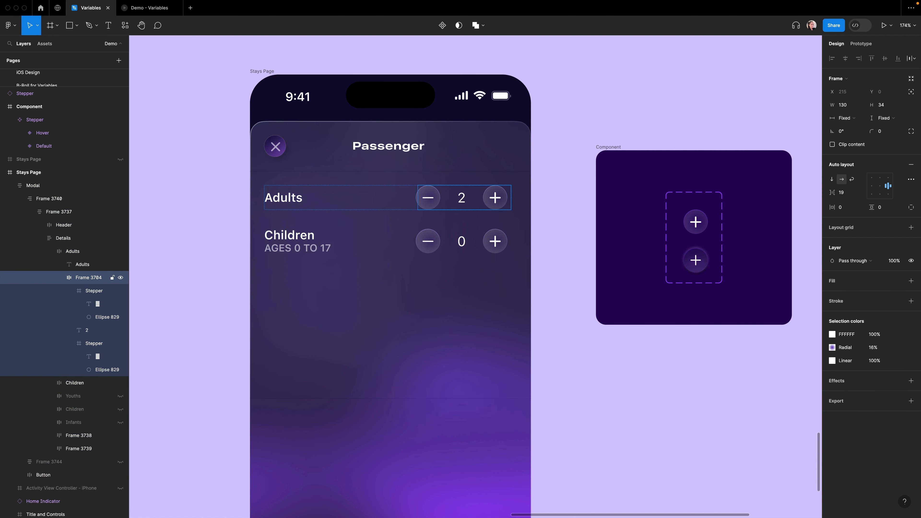
pyautogui.doubleClick(495, 198)
pyautogui.rightClick(495, 199)
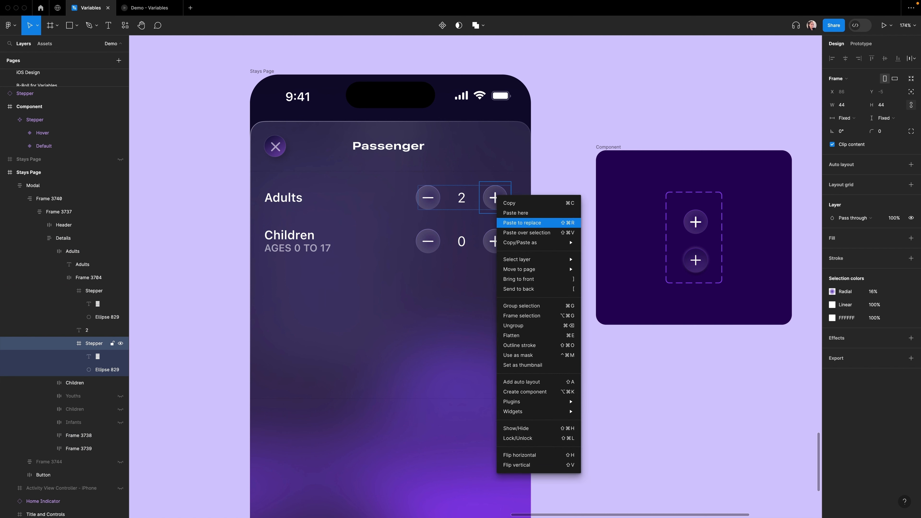
pyautogui.click(522, 222)
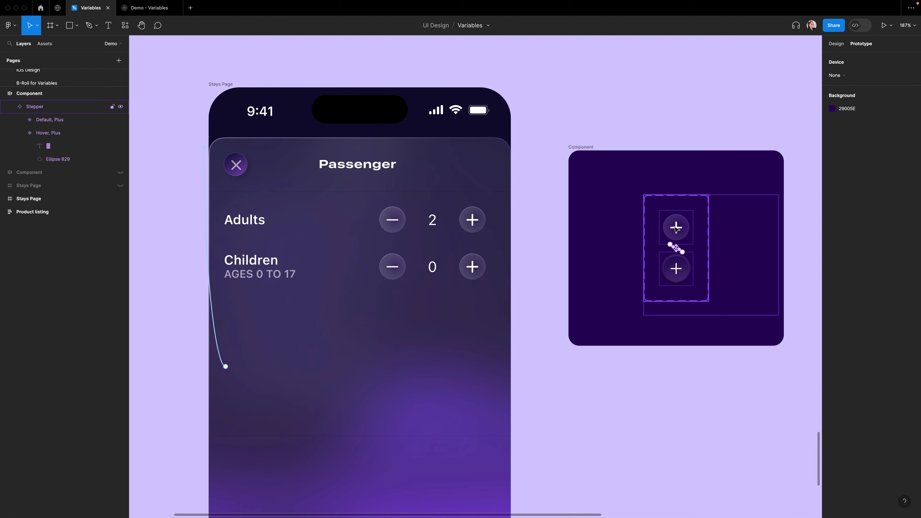
# Step: Add an On click interaction to the Hover plus variant that sets Number of adults to Number of adults + 1
pyautogui.click(683, 276)
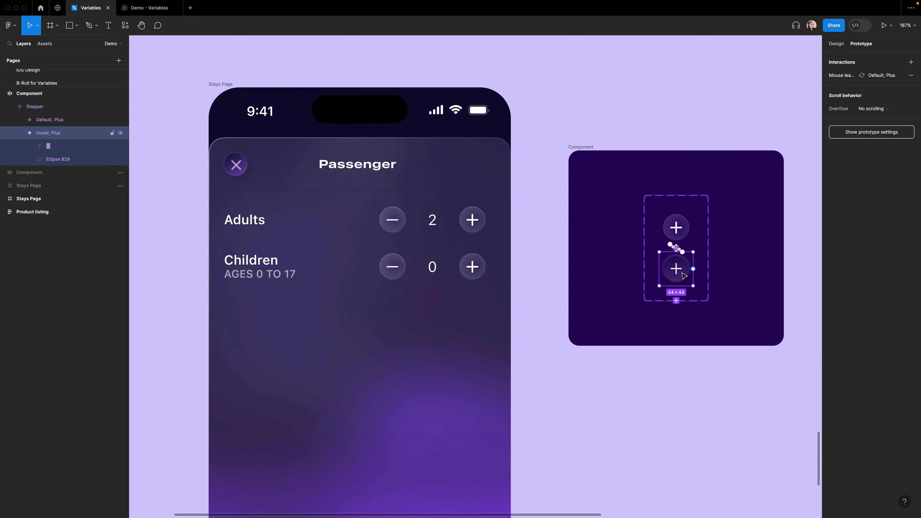
pyautogui.click(912, 62)
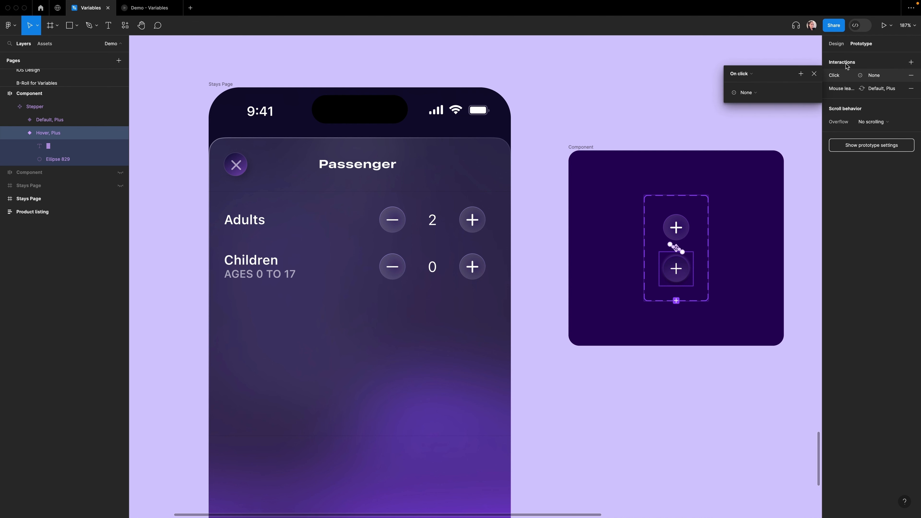
pyautogui.moveTo(776, 74); pyautogui.dragTo(749, 76)
pyautogui.click(679, 94)
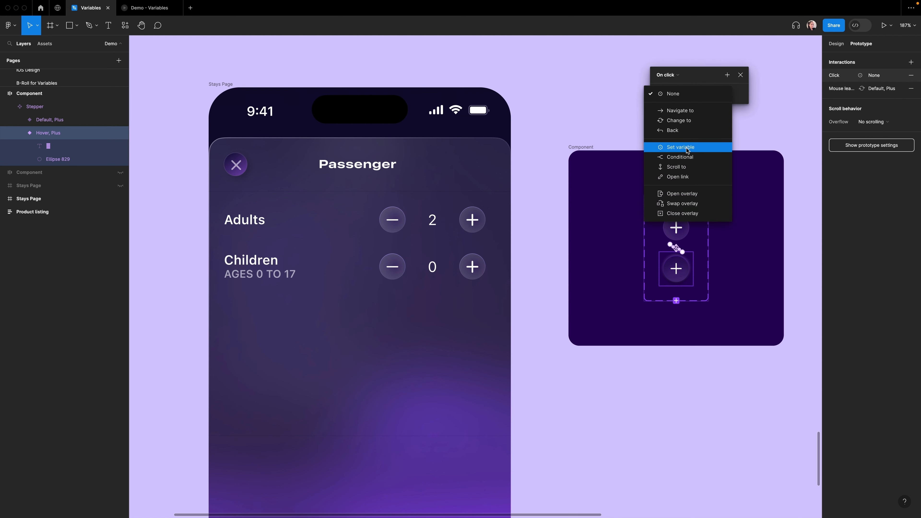
pyautogui.click(687, 148)
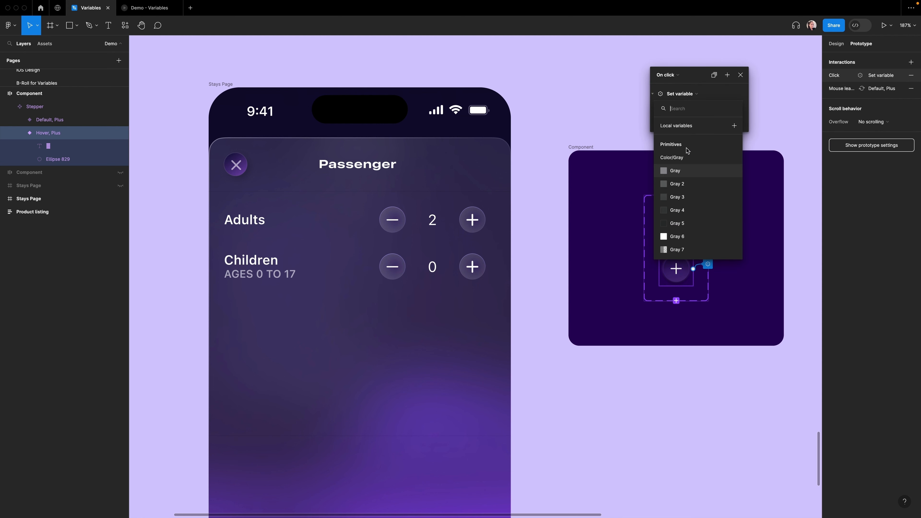
pyautogui.scroll(-10, 692, 224)
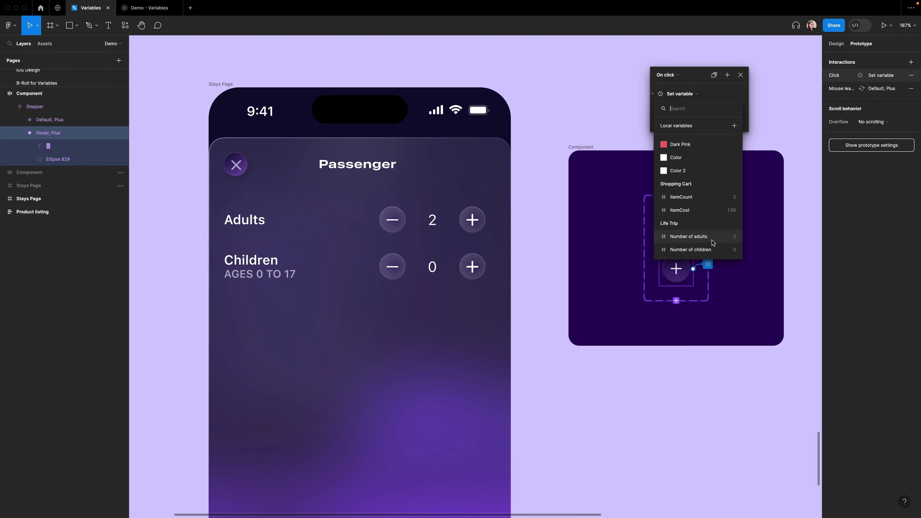
pyautogui.click(700, 240)
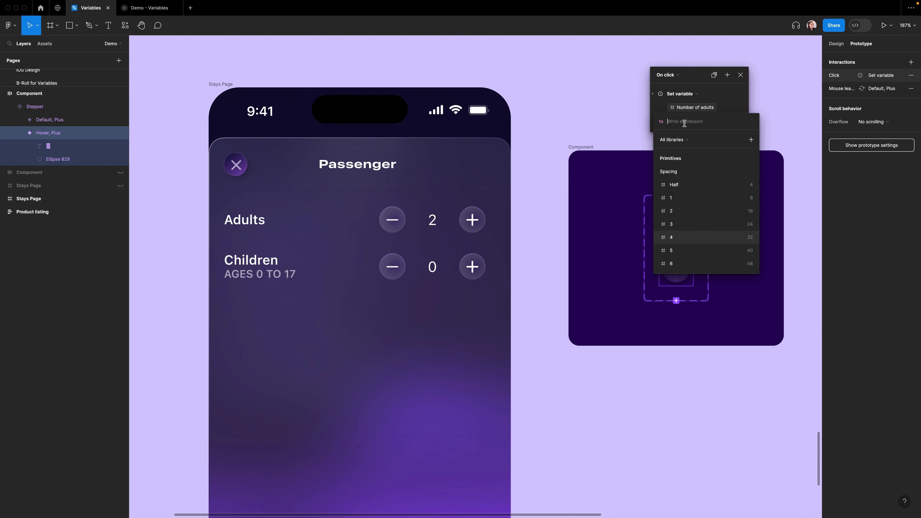
pyautogui.scroll(-10, 691, 251)
pyautogui.click(688, 251)
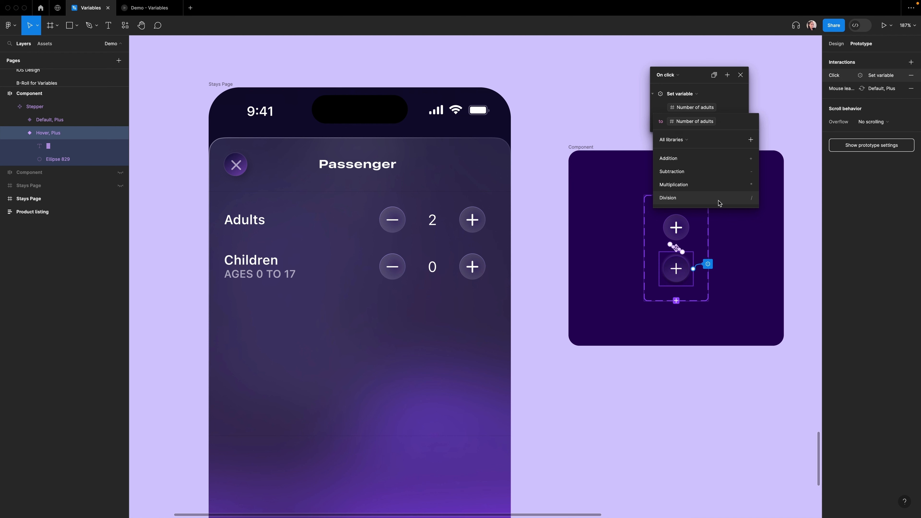
pyautogui.click(696, 162)
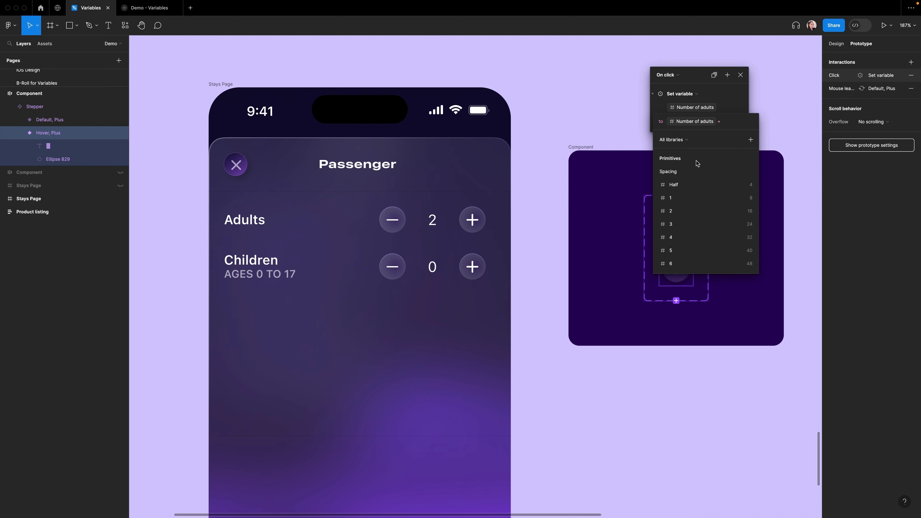
pyautogui.write('1')
pyautogui.press('Return')
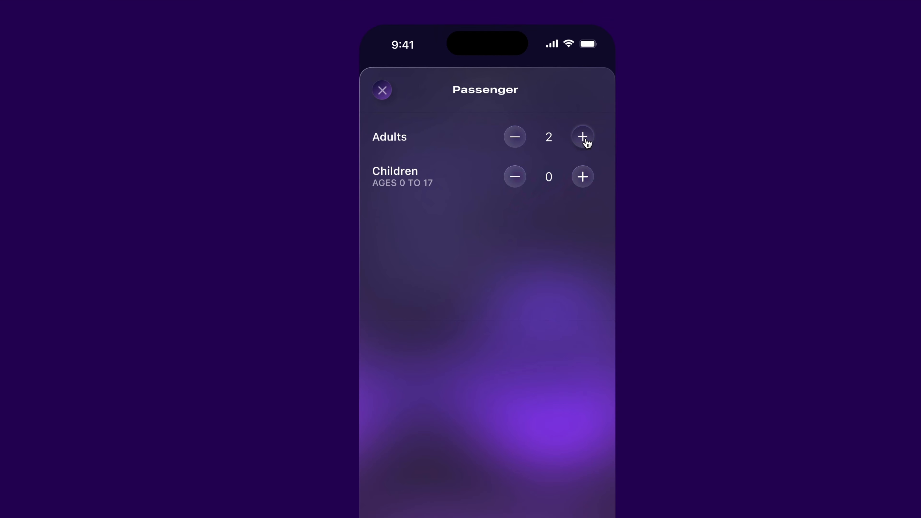
# Step: Test the adults plus button in the prototype and enlarge the preview window
pyautogui.click(585, 140)
pyautogui.click(587, 143)
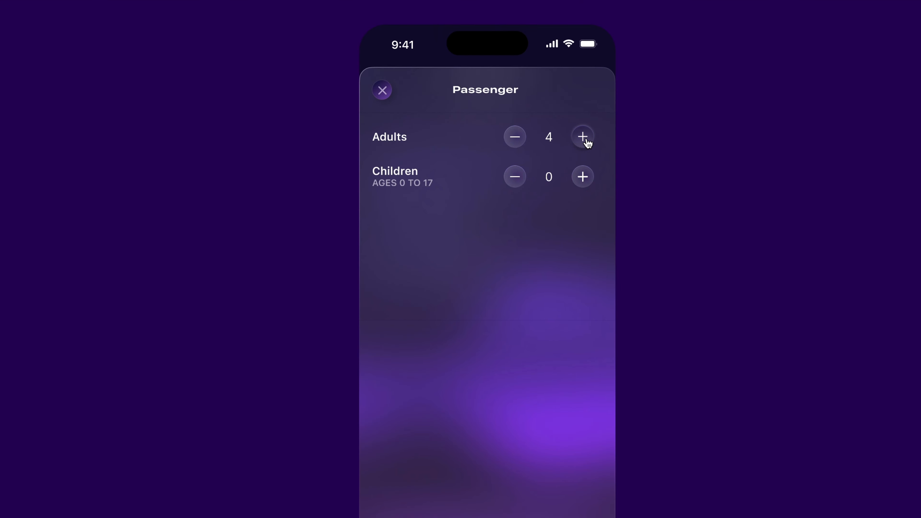
pyautogui.click(587, 143)
pyautogui.click(587, 142)
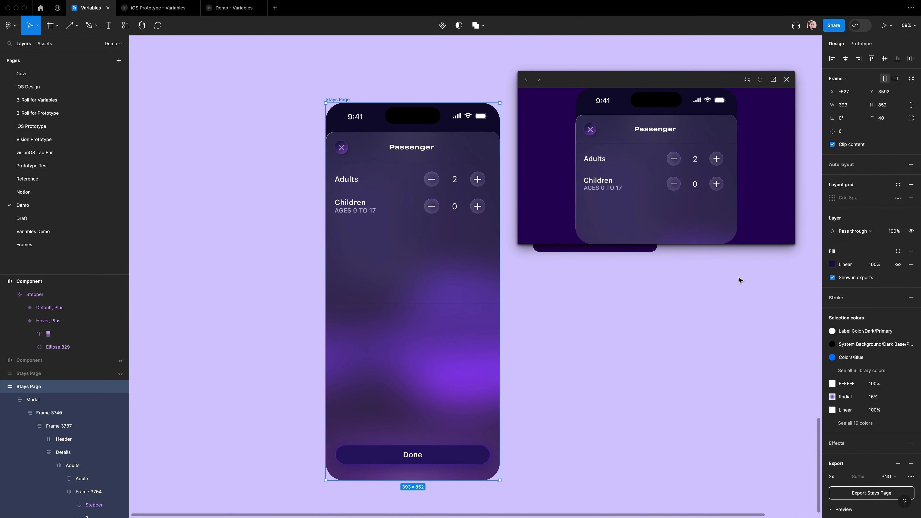
pyautogui.moveTo(773, 421); pyautogui.dragTo(770, 490)
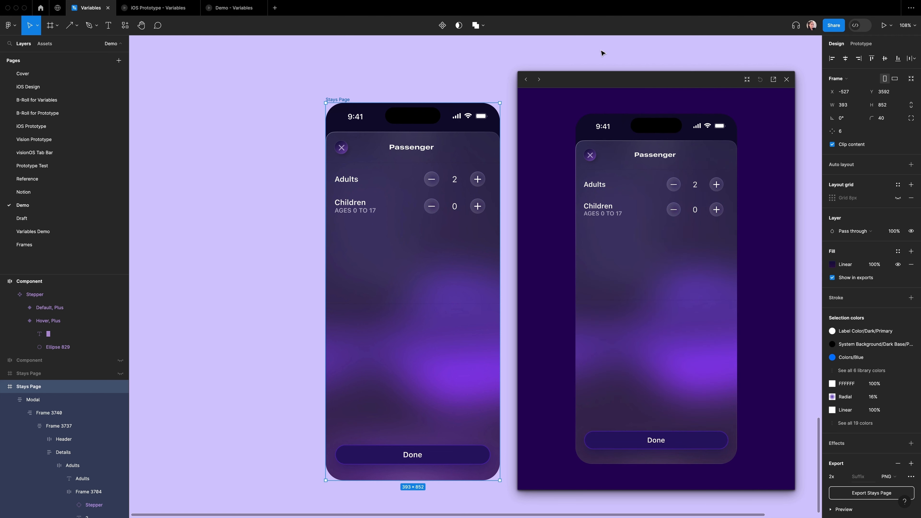
# Step: Try adding a fill to the minus button's ellipse, then undo the fill changes
pyautogui.keyDown('super'); pyautogui.click(454, 179); pyautogui.keyUp('super')
pyautogui.keyDown('super'); pyautogui.click(434, 174); pyautogui.keyUp('super')
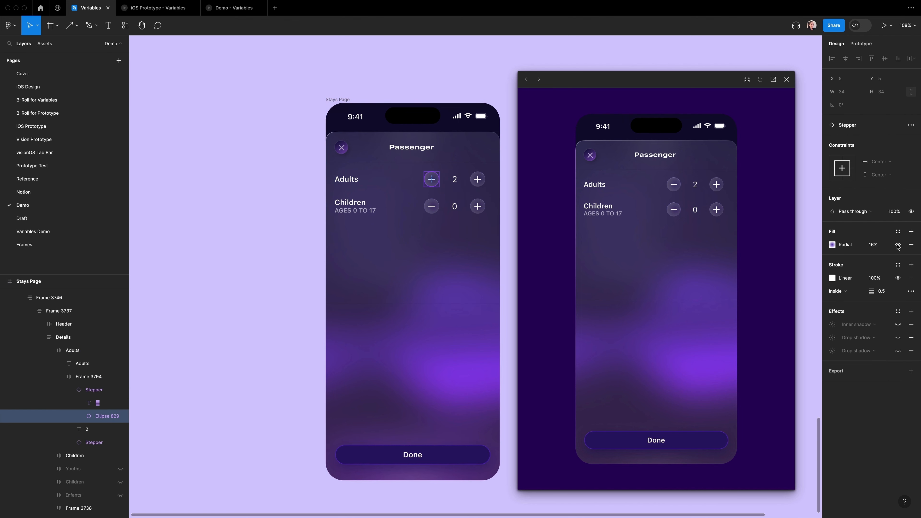
pyautogui.click(912, 231)
pyautogui.click(832, 244)
pyautogui.moveTo(798, 297); pyautogui.dragTo(832, 270)
pyautogui.moveTo(762, 392); pyautogui.dragTo(880, 396)
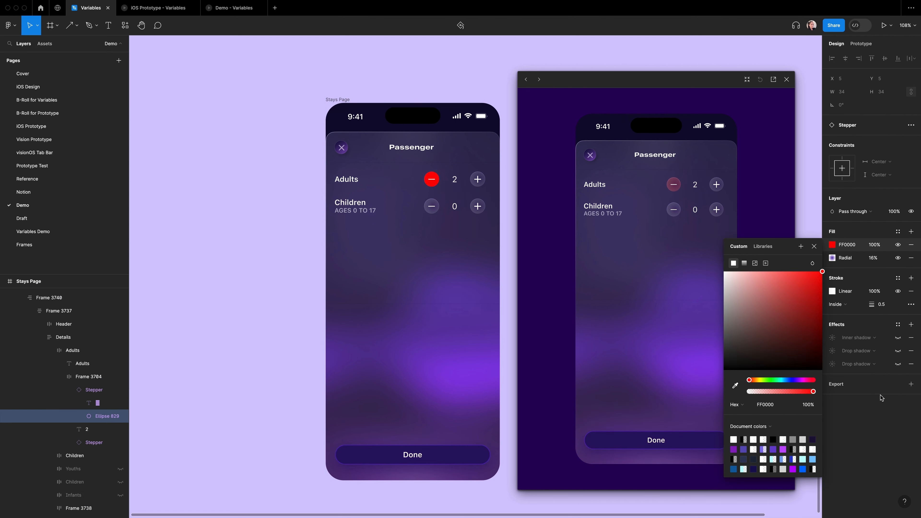
pyautogui.click(814, 247)
pyautogui.press('super+z')
pyautogui.press('super+z')
pyautogui.press('super+z')
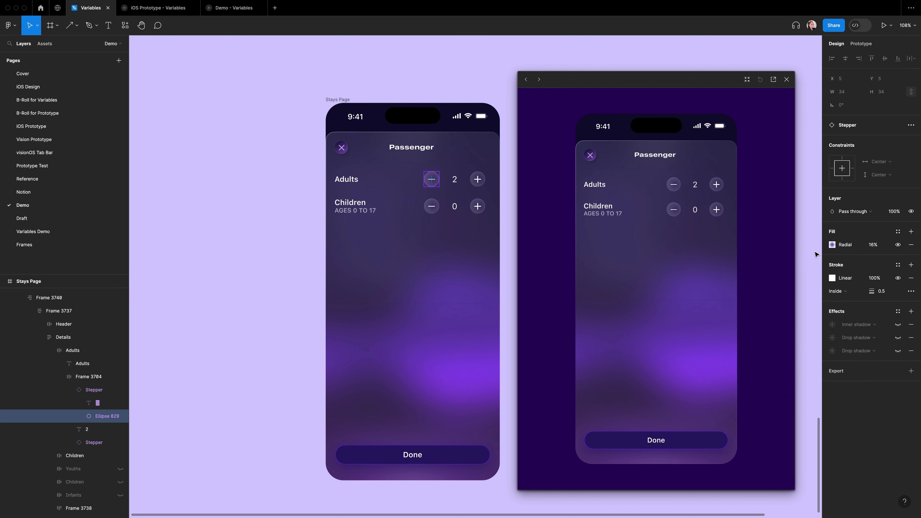
pyautogui.click(455, 179)
pyautogui.click(911, 225)
pyautogui.click(844, 378)
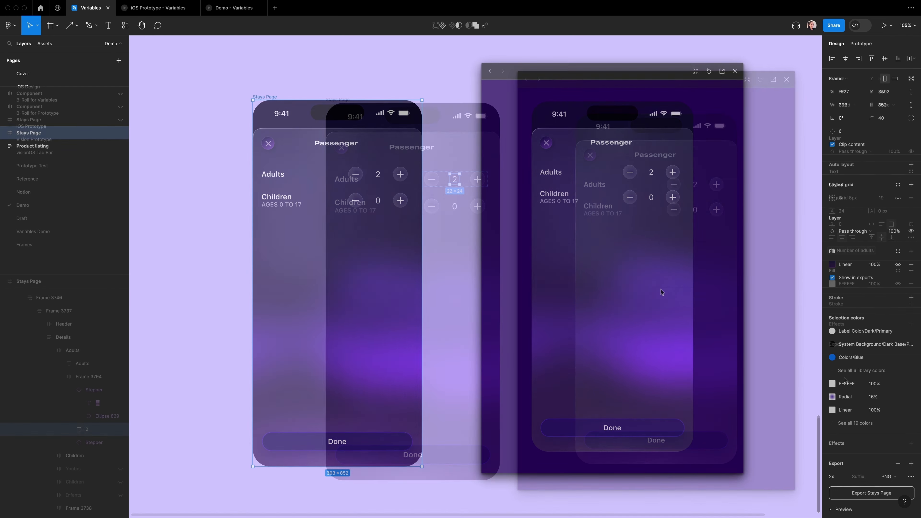
pyautogui.click(662, 285)
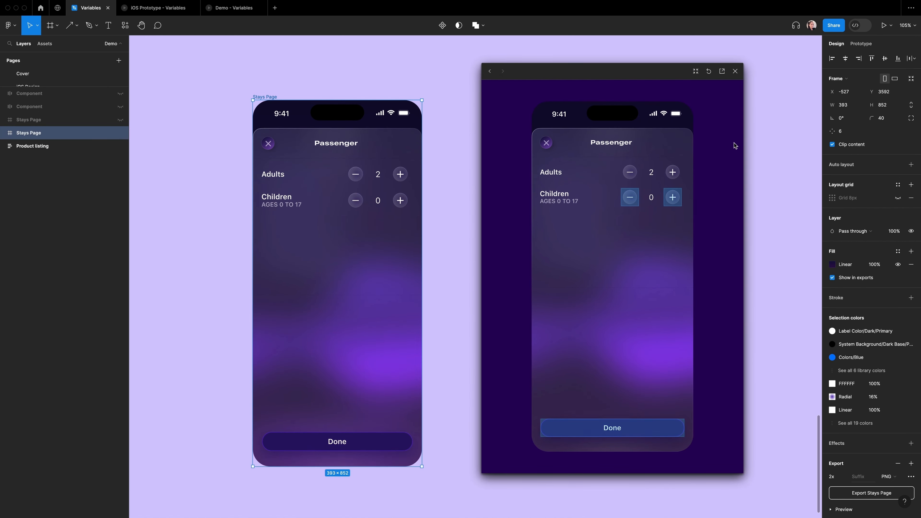
# Step: Resize and reposition the prototype preview window and restart the prototype
pyautogui.click(696, 72)
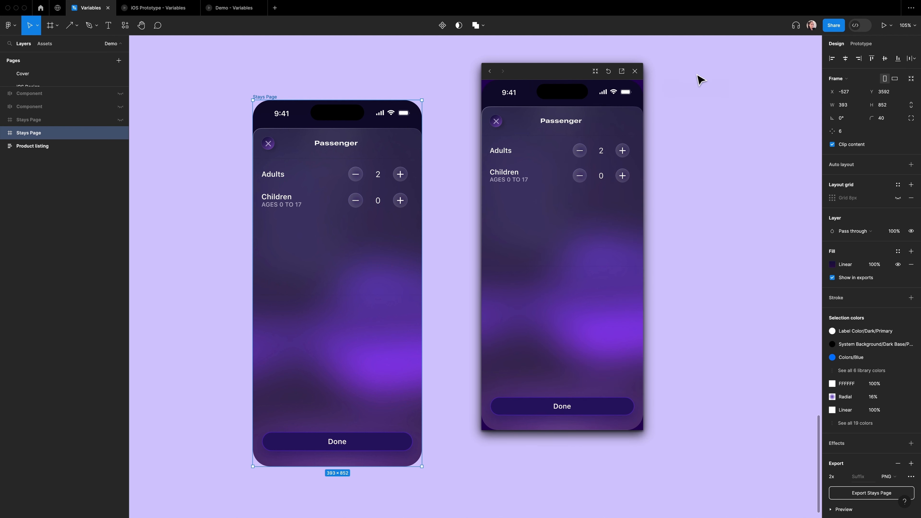
pyautogui.moveTo(567, 76); pyautogui.dragTo(566, 106)
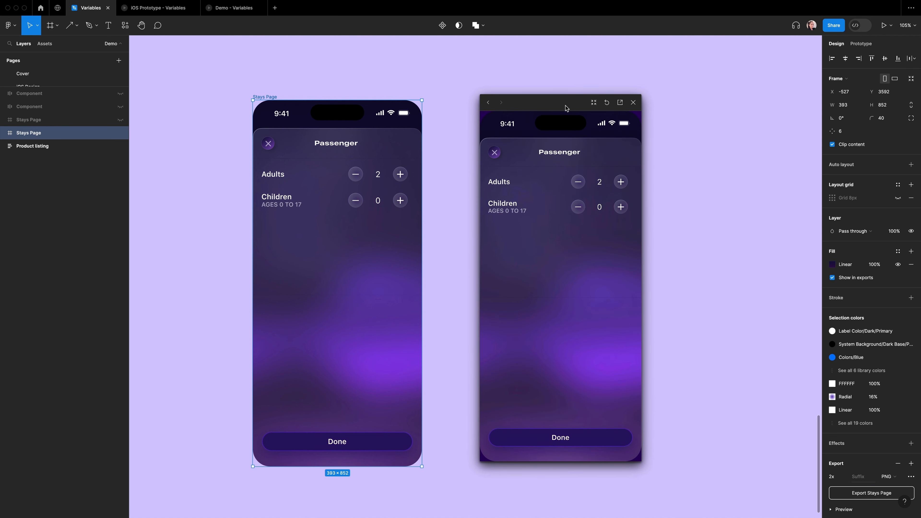
pyautogui.click(608, 105)
pyautogui.click(621, 105)
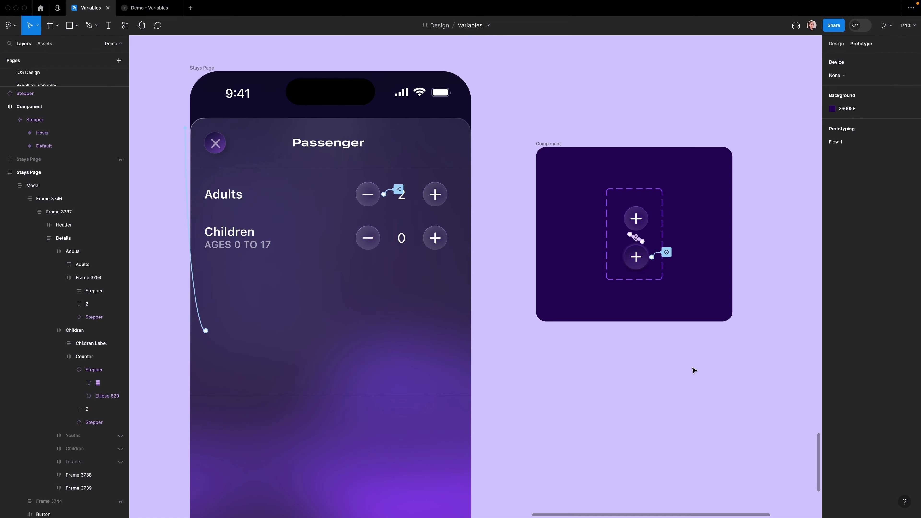
# Step: Duplicate the stepper variants and arrange the four variants into a two-column grid inside the widened component set
pyautogui.click(836, 44)
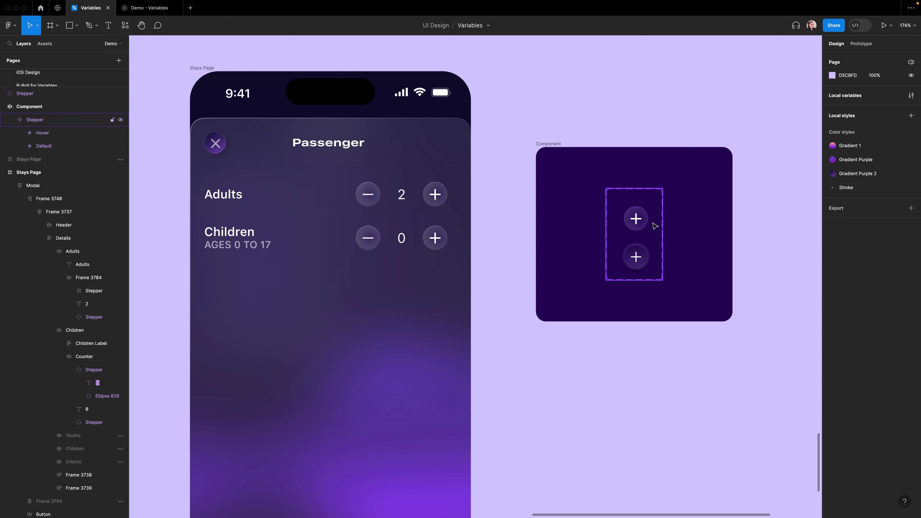
pyautogui.click(638, 220)
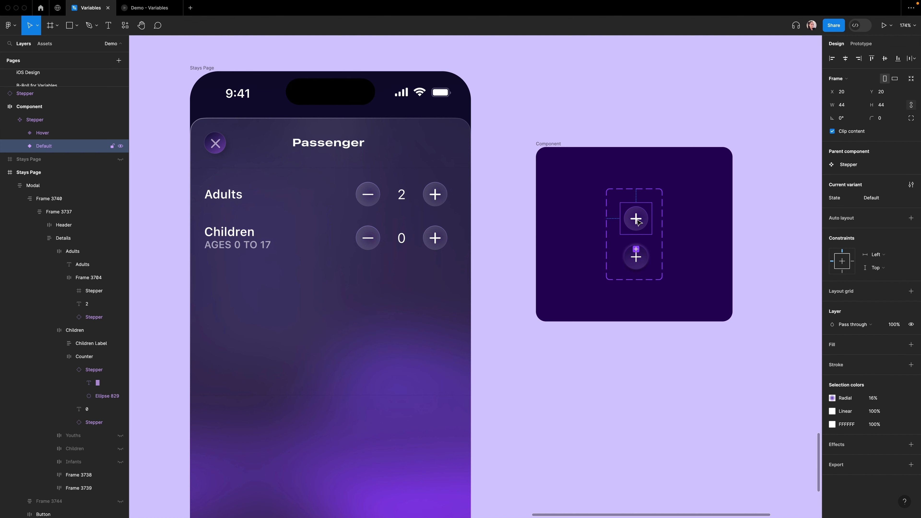
pyautogui.click(636, 250)
pyautogui.click(638, 287)
pyautogui.click(664, 253)
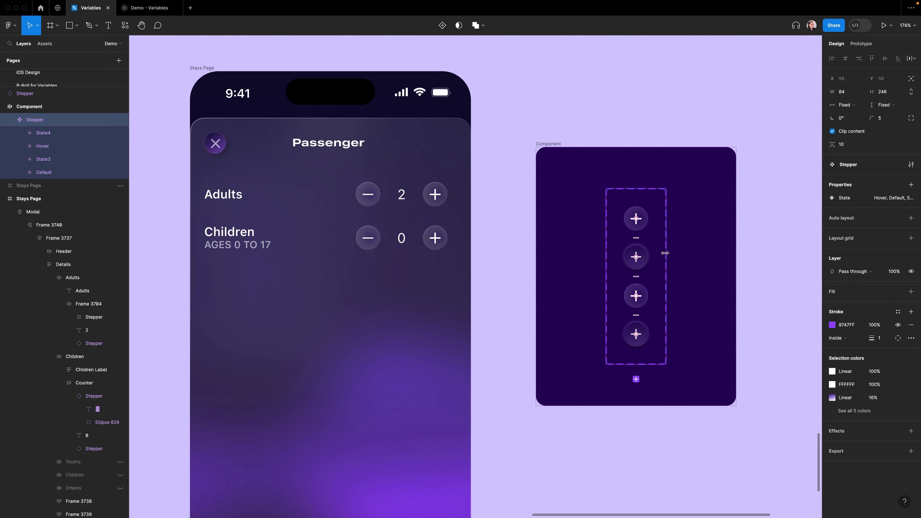
pyautogui.moveTo(666, 253); pyautogui.dragTo(741, 255)
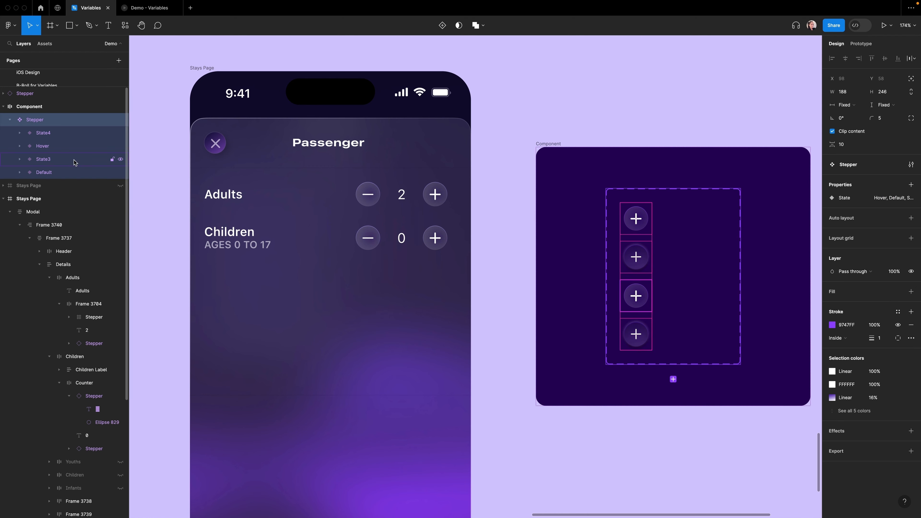
pyautogui.click(74, 147)
pyautogui.click(637, 288)
pyautogui.press('super+z')
pyautogui.moveTo(638, 299); pyautogui.dragTo(698, 222)
pyautogui.moveTo(637, 337); pyautogui.dragTo(697, 261)
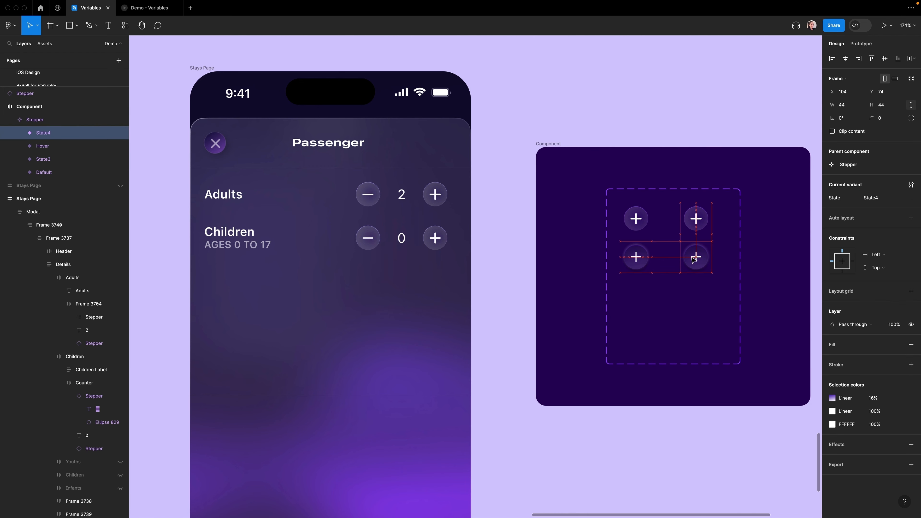
pyautogui.moveTo(697, 260); pyautogui.dragTo(696, 260)
# Step: Paste the minus icon into both right-column variants, turning them into minus buttons
pyautogui.keyDown('super'); pyautogui.doubleClick(367, 193); pyautogui.keyUp('super')
pyautogui.press('super+c')
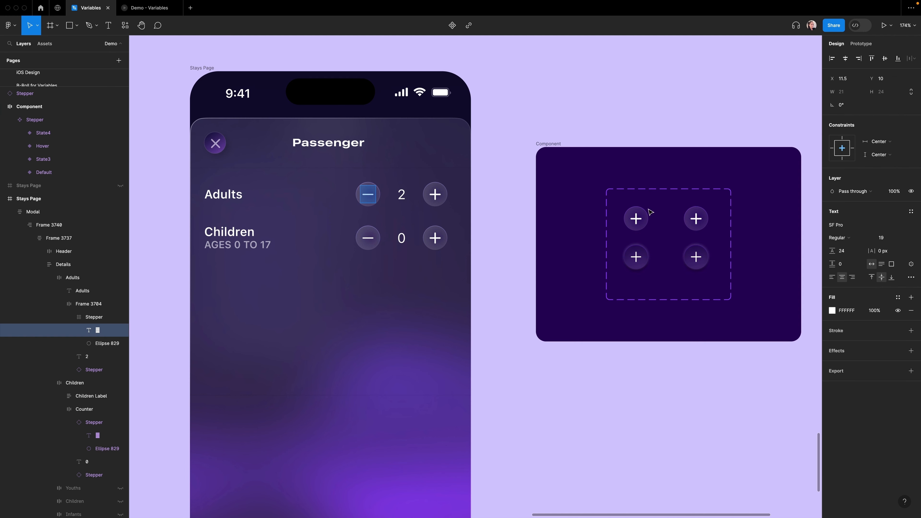
pyautogui.keyDown('super'); pyautogui.doubleClick(696, 218); pyautogui.keyUp('super')
pyautogui.press('super+v')
pyautogui.keyDown('super'); pyautogui.doubleClick(697, 258); pyautogui.keyUp('super')
pyautogui.press('super+v')
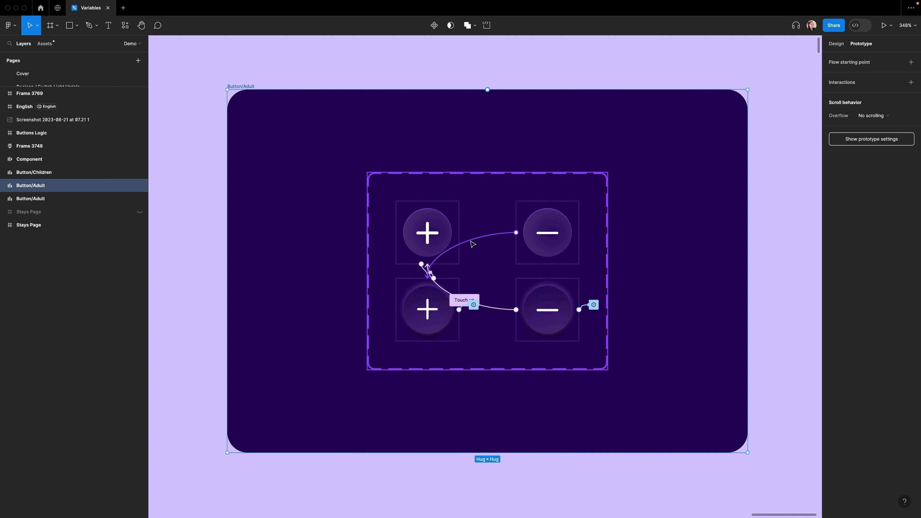
# Step: Link the minus variants with On tap and Touch up interactions that change between their Hover and Default states
pyautogui.click(480, 247)
pyautogui.moveTo(507, 256); pyautogui.dragTo(551, 299)
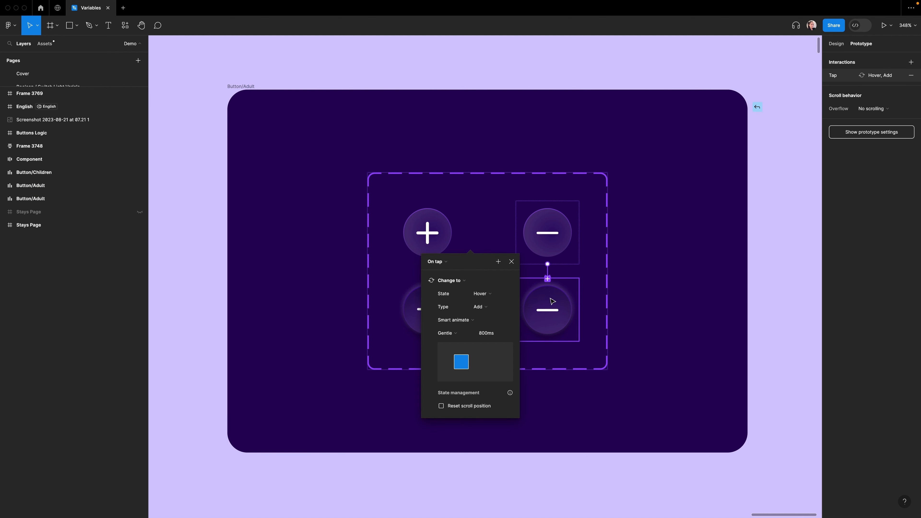
pyautogui.click(426, 267)
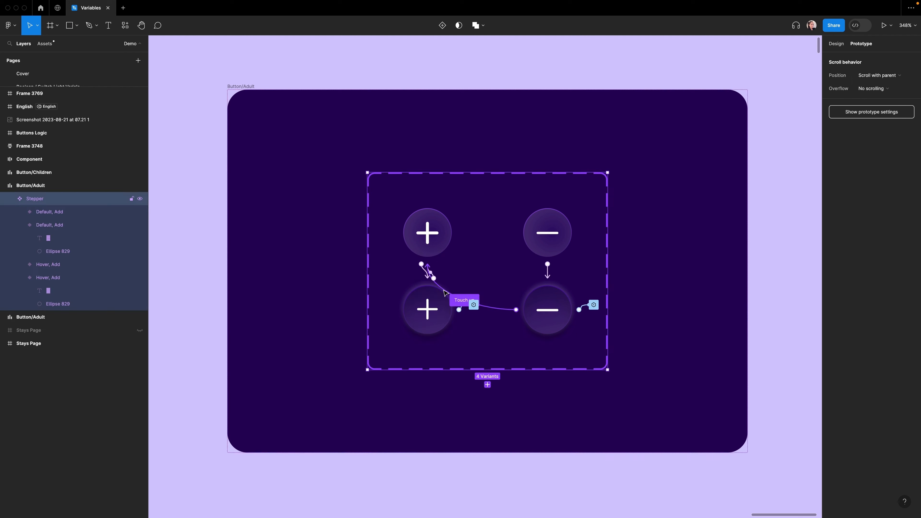
pyautogui.click(430, 269)
pyautogui.moveTo(516, 310); pyautogui.dragTo(542, 252)
pyautogui.click(726, 262)
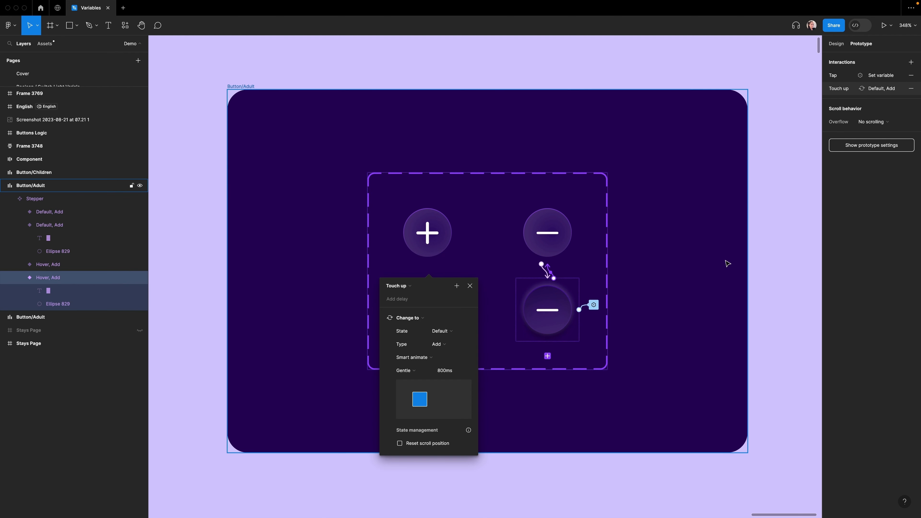
pyautogui.click(703, 264)
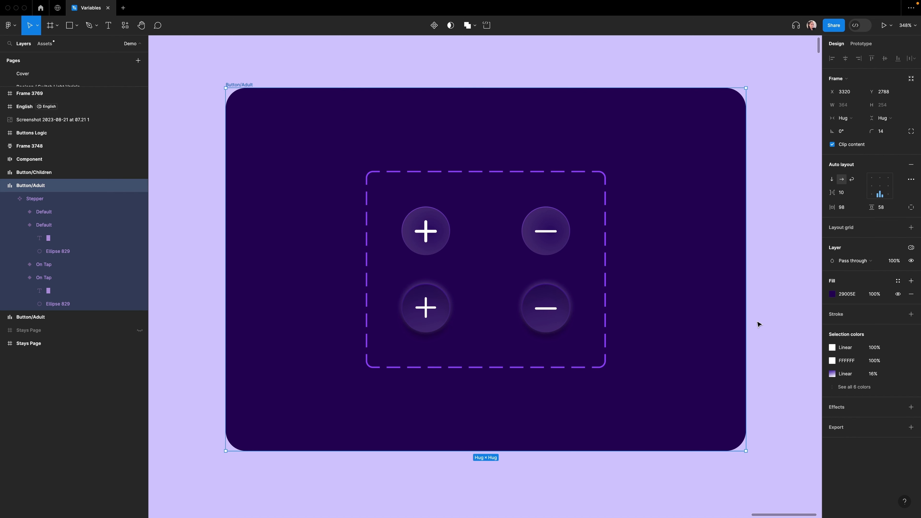
# Step: Add a new variant property named Type to the stepper component set
pyautogui.click(606, 274)
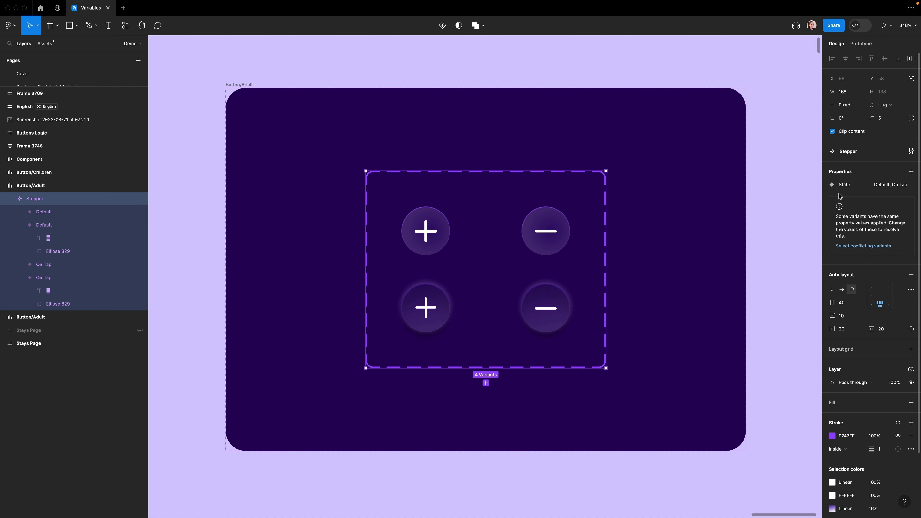
pyautogui.click(912, 173)
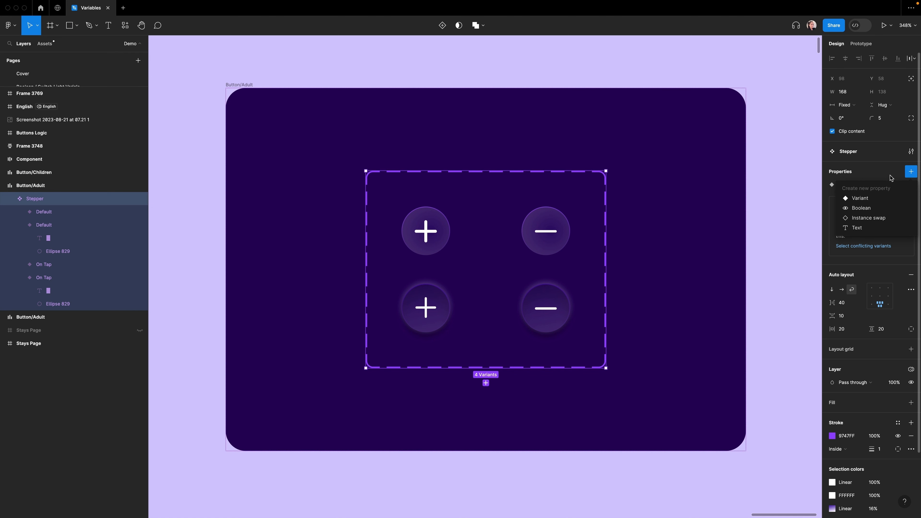
pyautogui.click(861, 198)
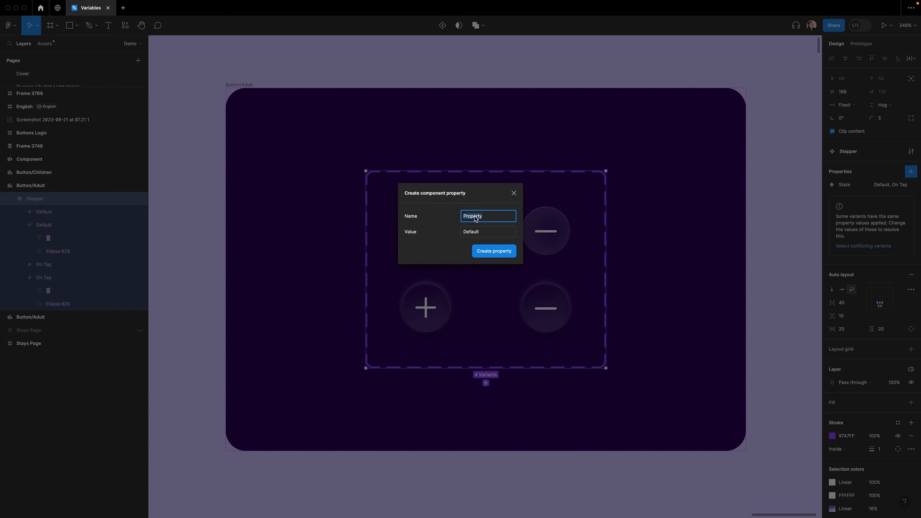
pyautogui.write('Type')
pyautogui.press('Return')
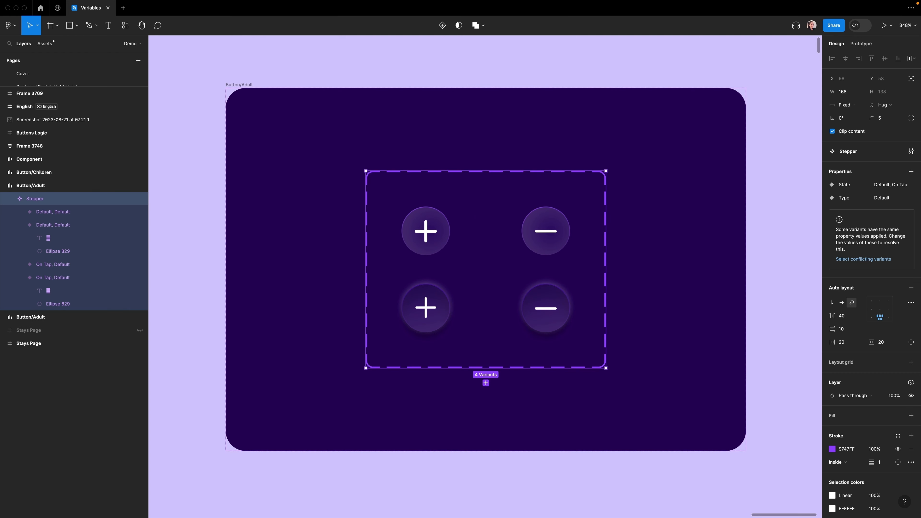
# Step: Set the Type property to Add for both plus variants
pyautogui.click(448, 228)
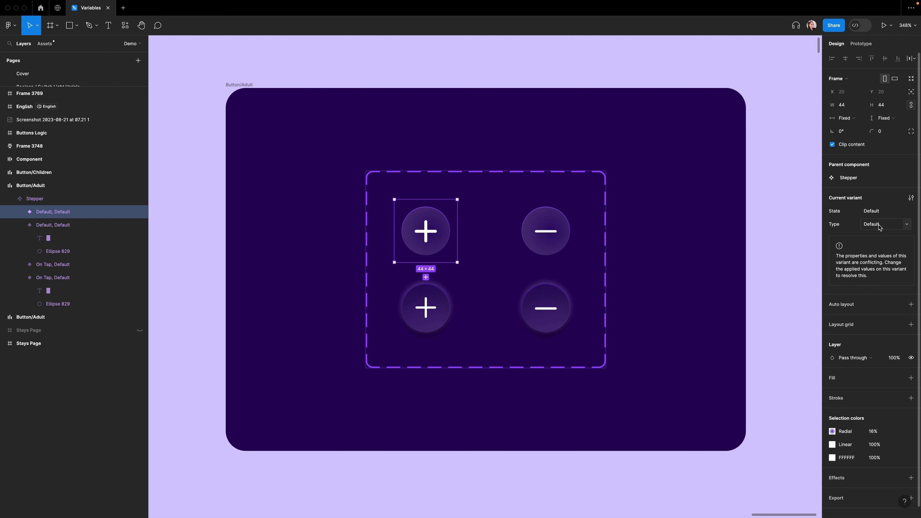
pyautogui.click(885, 226)
pyautogui.write('Add')
pyautogui.press('Return')
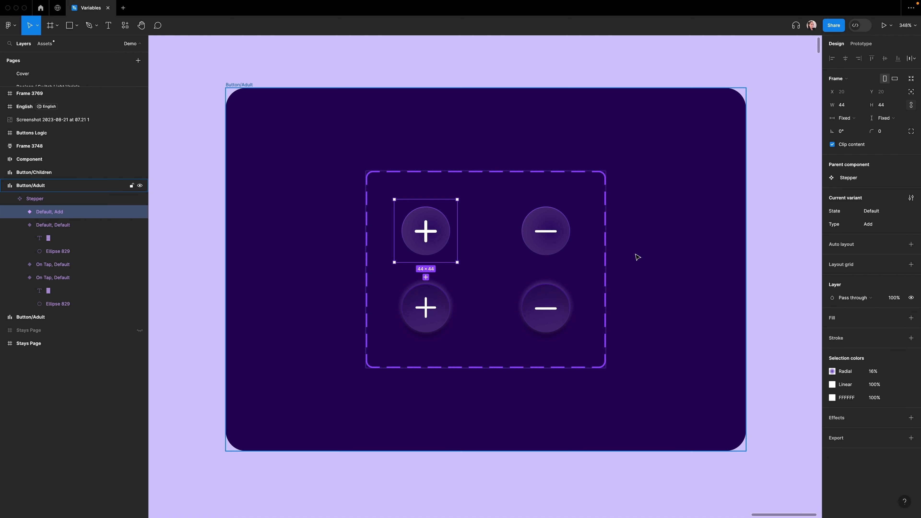
pyautogui.click(444, 306)
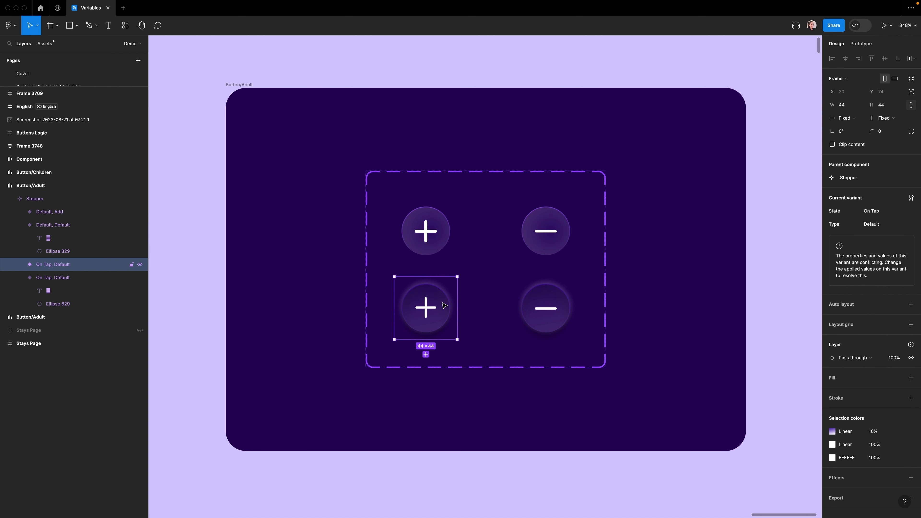
pyautogui.click(896, 225)
pyautogui.write('Add')
pyautogui.press('Return')
# Step: Set the Type property to Minus for the minus variants
pyautogui.click(554, 236)
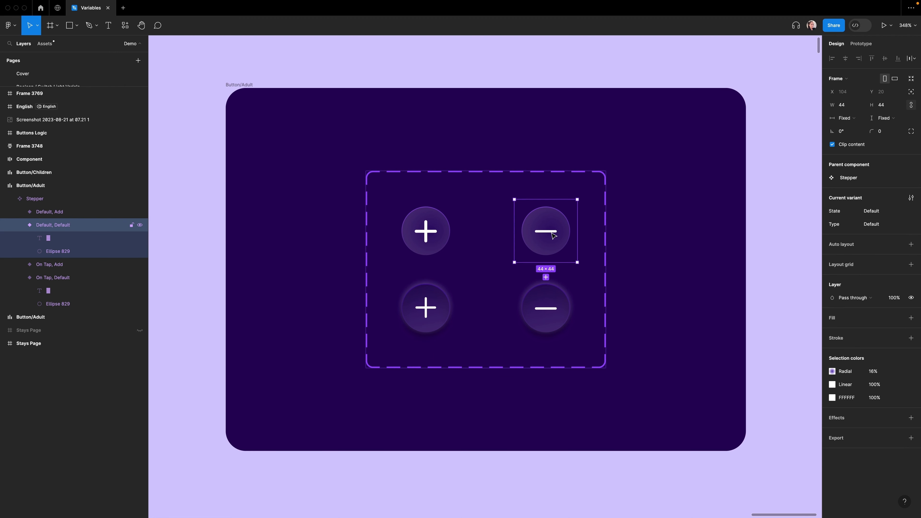
pyautogui.click(889, 227)
pyautogui.write('Minus')
pyautogui.press('Return')
pyautogui.click(554, 308)
pyautogui.click(912, 228)
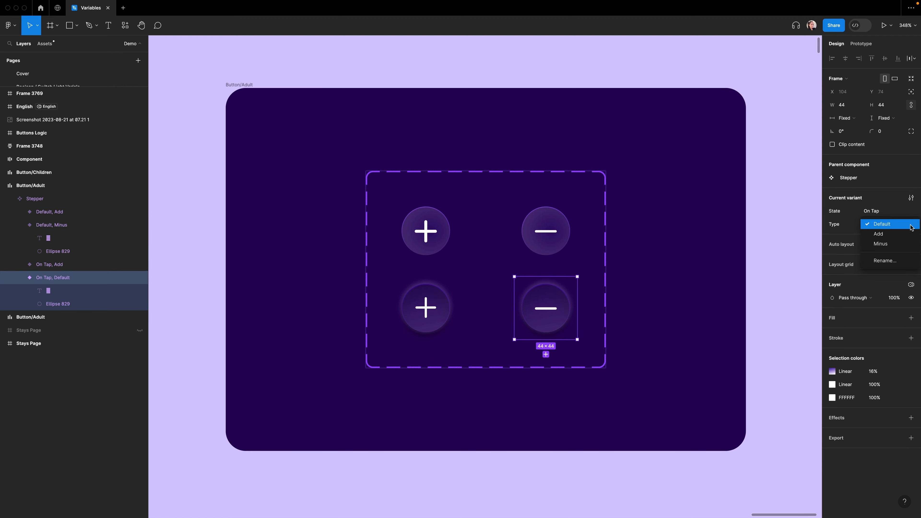
pyautogui.click(784, 236)
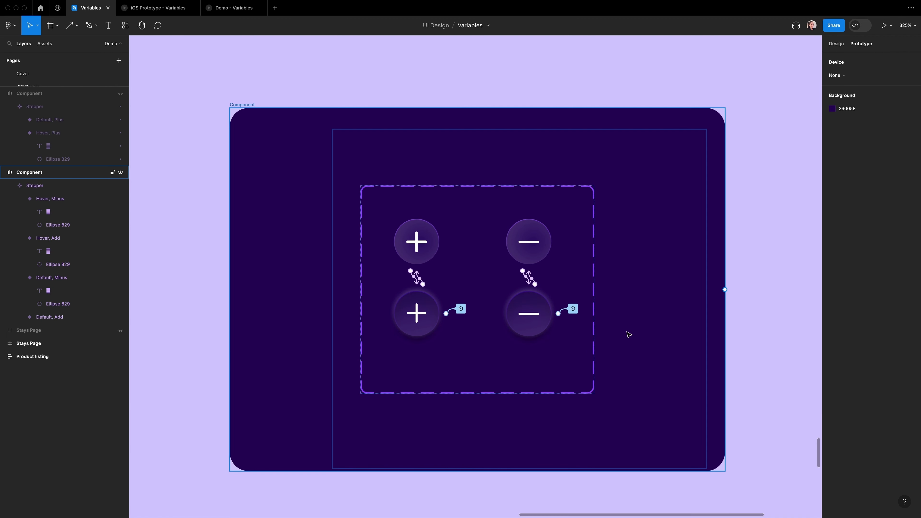
# Step: Edit the Hover, Minus variant's On click interaction to set Number of adults to Number of adults - 1
pyautogui.click(616, 326)
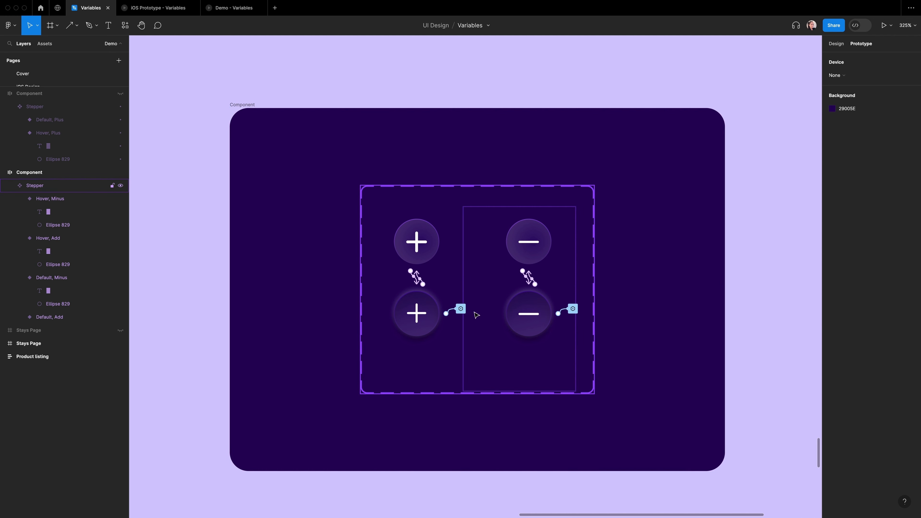
pyautogui.click(461, 309)
pyautogui.click(529, 314)
pyautogui.click(573, 309)
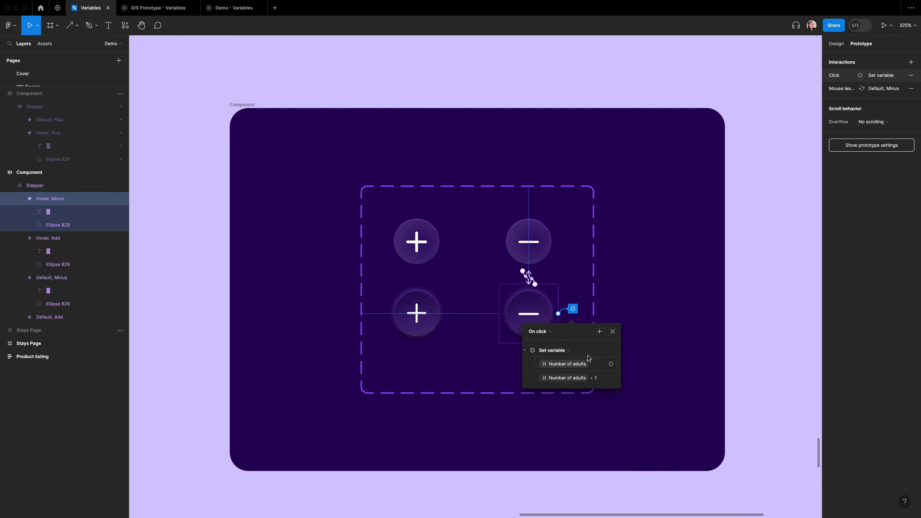
pyautogui.click(597, 376)
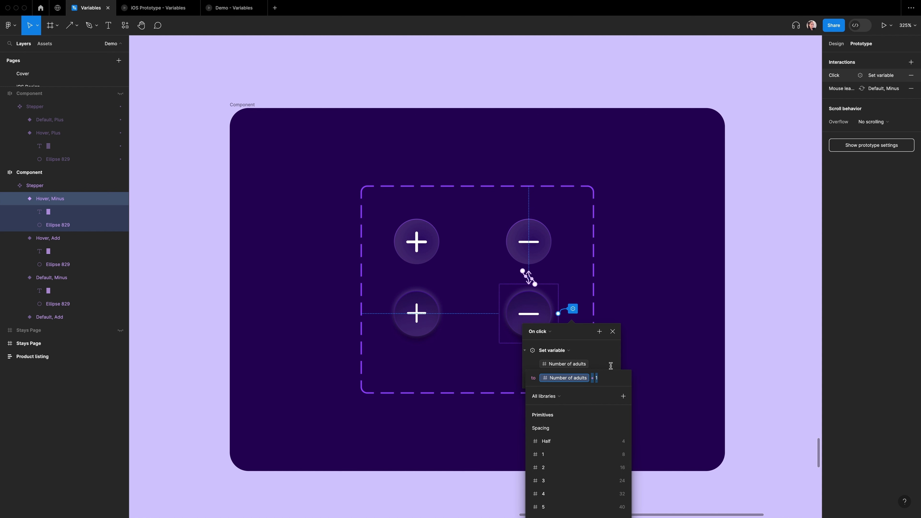
pyautogui.moveTo(588, 330); pyautogui.dragTo(666, 196)
pyautogui.click(679, 243)
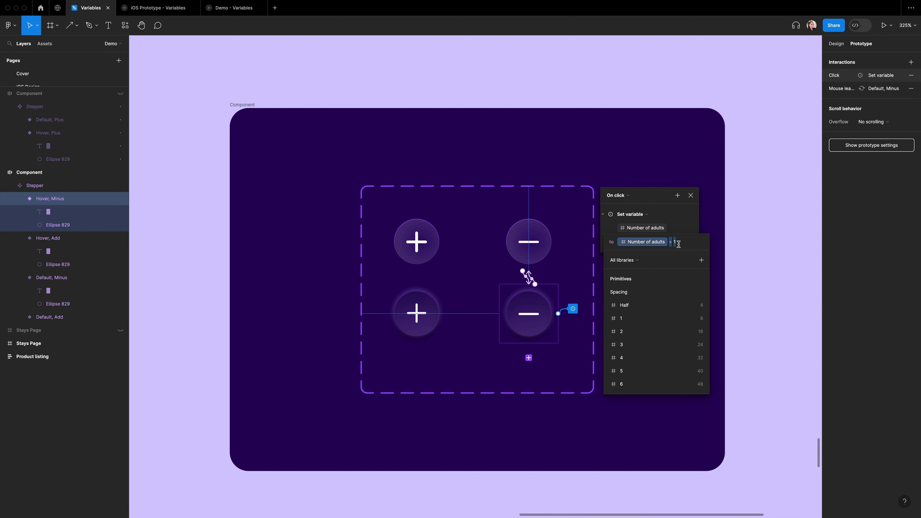
pyautogui.press('BackSpace')
pyautogui.press('BackSpace')
pyautogui.press('BackSpace')
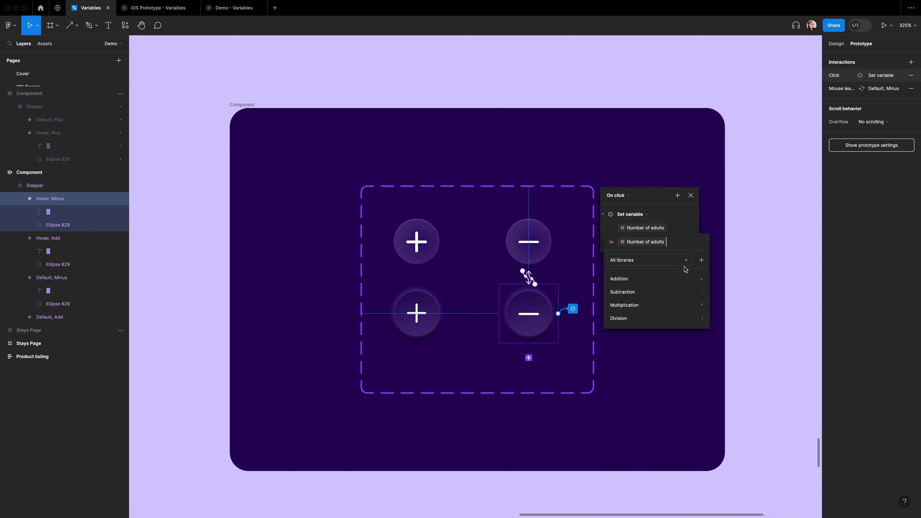
pyautogui.write('- 1')
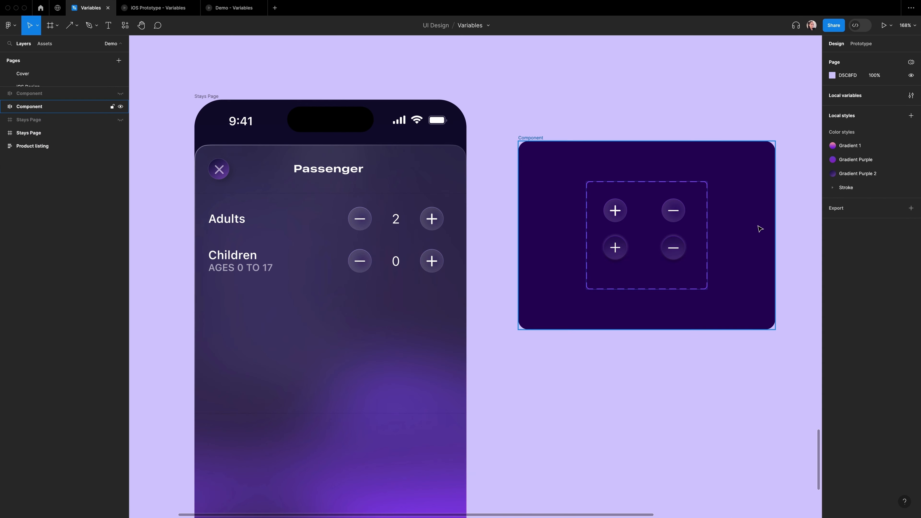
# Step: Copy the Default, Minus variant and paste it to replace the Adults minus button on the Stays Page
pyautogui.click(679, 214)
pyautogui.click(679, 214)
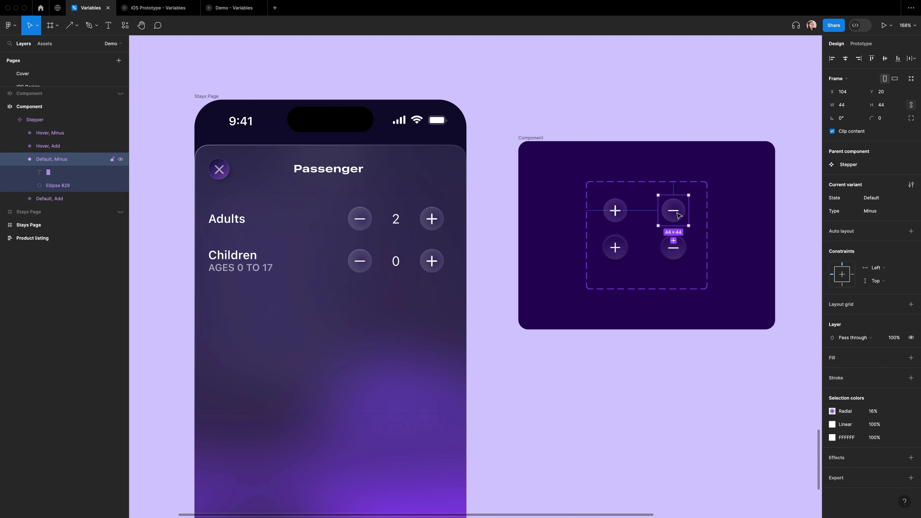
pyautogui.click(361, 221)
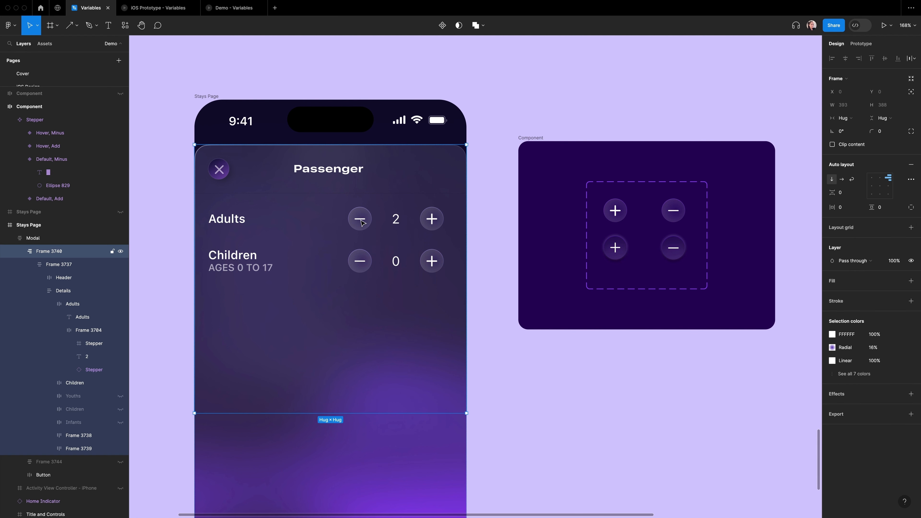
pyautogui.doubleClick(361, 221)
pyautogui.doubleClick(361, 220)
pyautogui.doubleClick(361, 221)
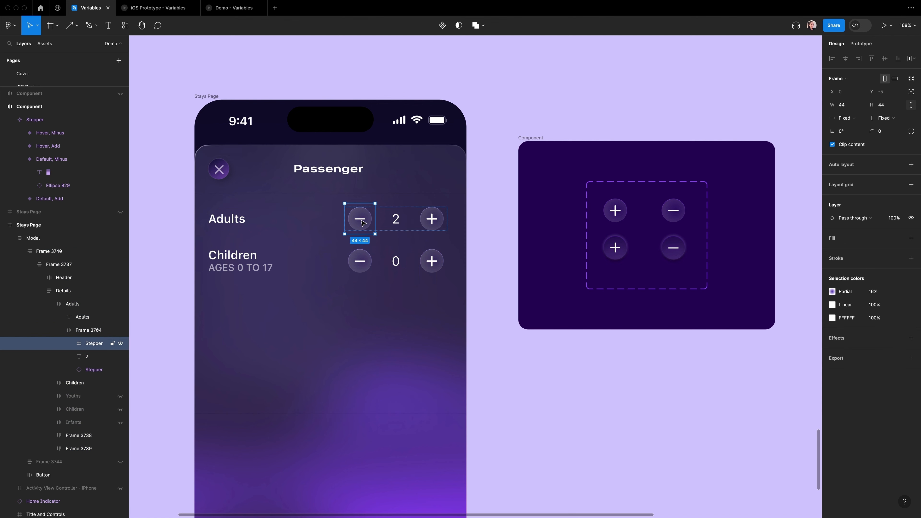
pyautogui.rightClick(362, 221)
pyautogui.click(393, 250)
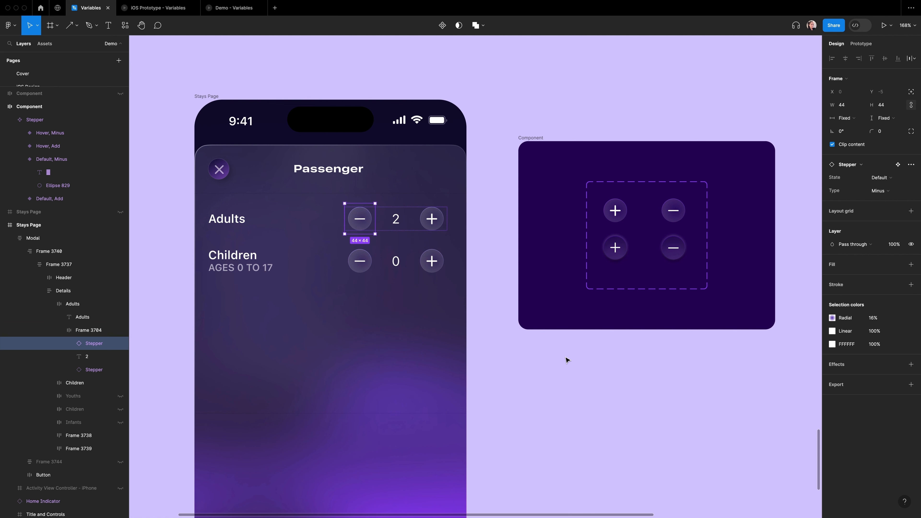
# Step: Open the prototype preview and test the adults stepper buttons
pyautogui.hotkey('shift', 'space')
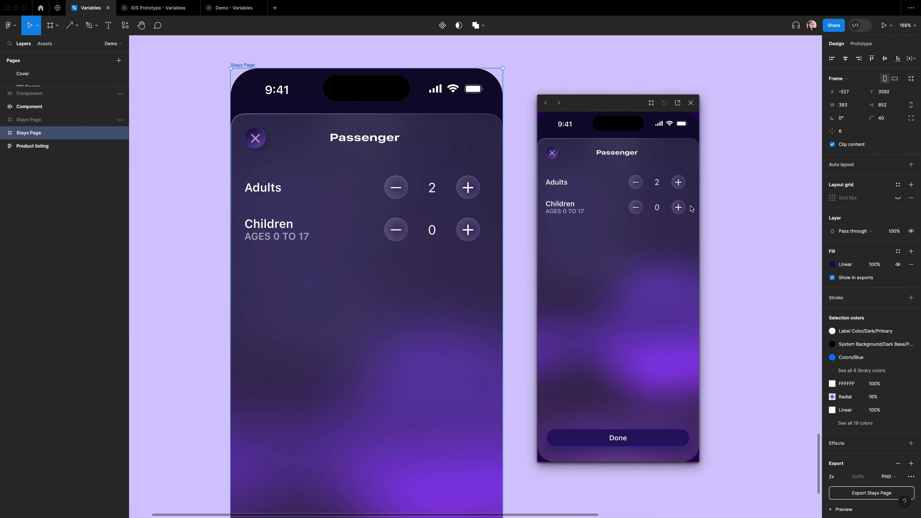
pyautogui.click(691, 189)
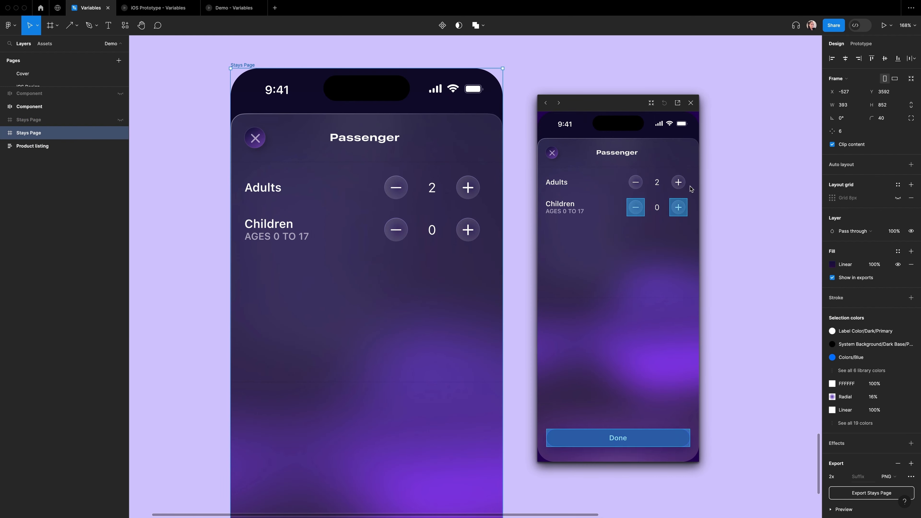
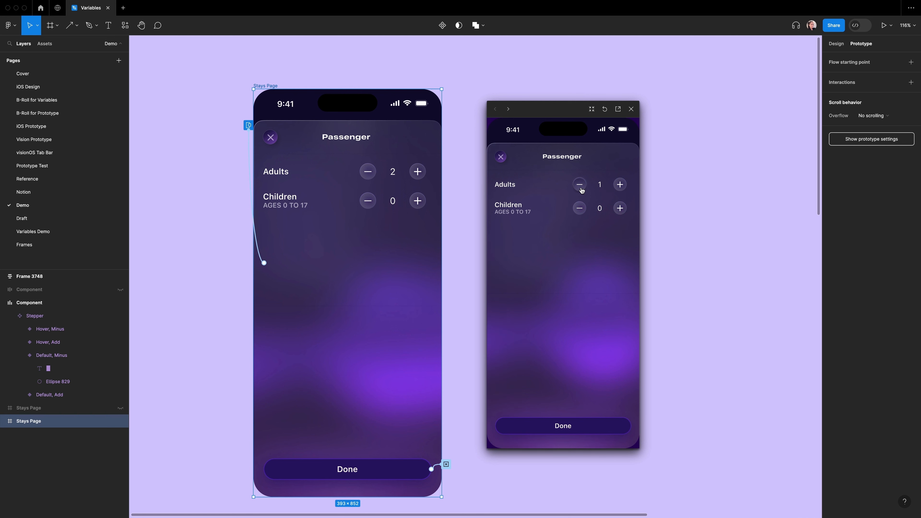
# Step: Test the adults and children stepper buttons in the prototype preview
pyautogui.click(580, 186)
pyautogui.click(620, 184)
pyautogui.click(620, 184)
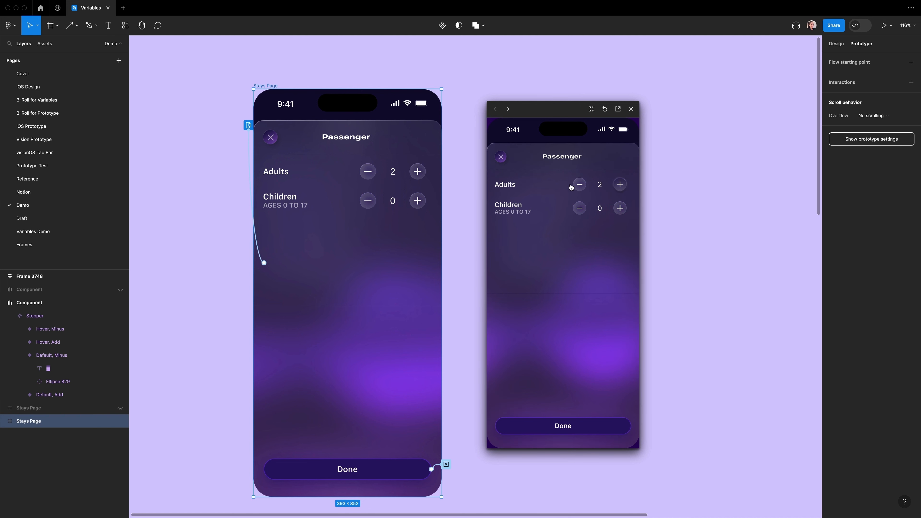
pyautogui.click(579, 185)
pyautogui.click(581, 188)
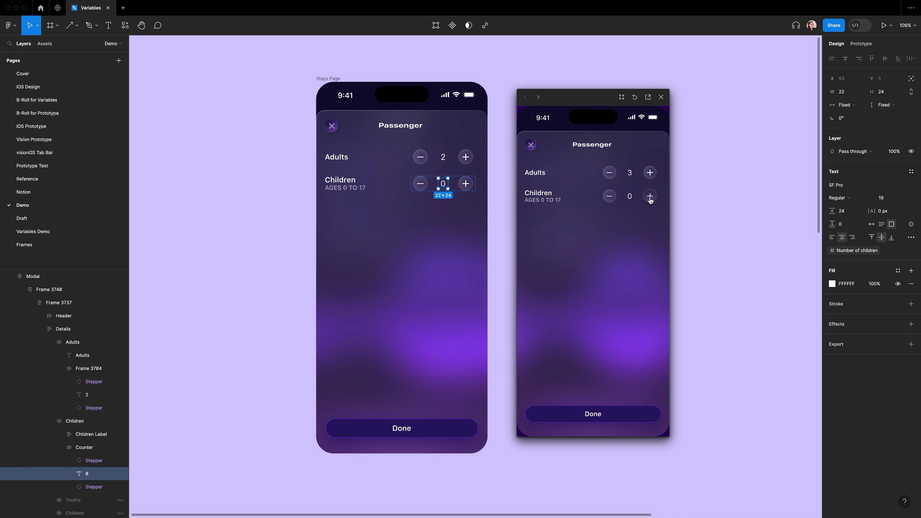
pyautogui.click(650, 199)
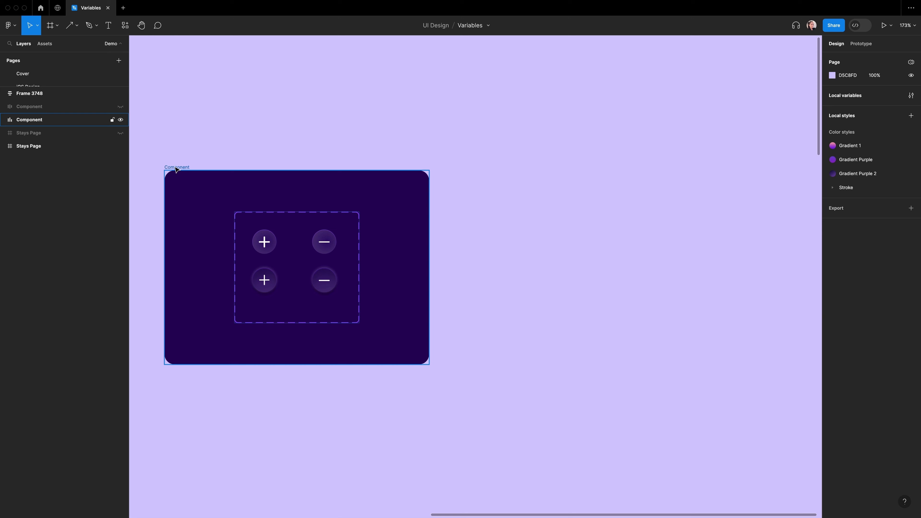
# Step: Duplicate the Component frame holding the stepper variants
pyautogui.click(177, 169)
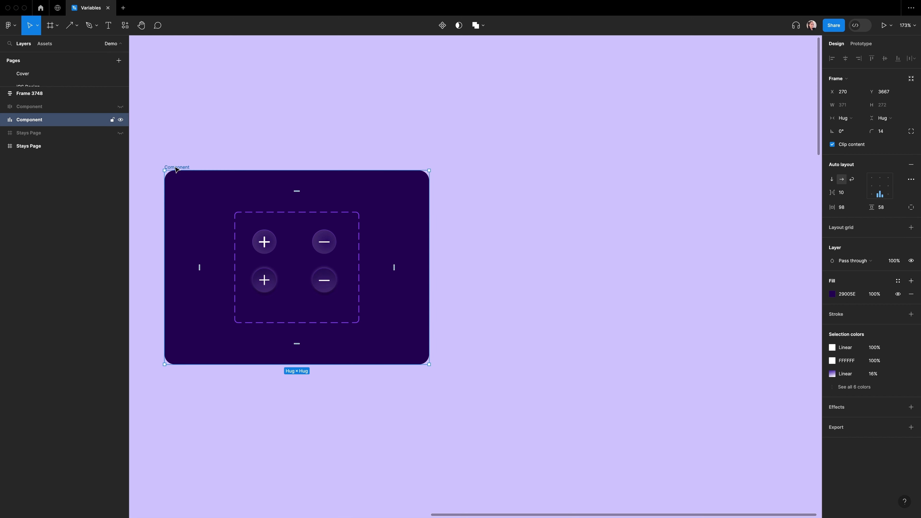
pyautogui.press('super+d')
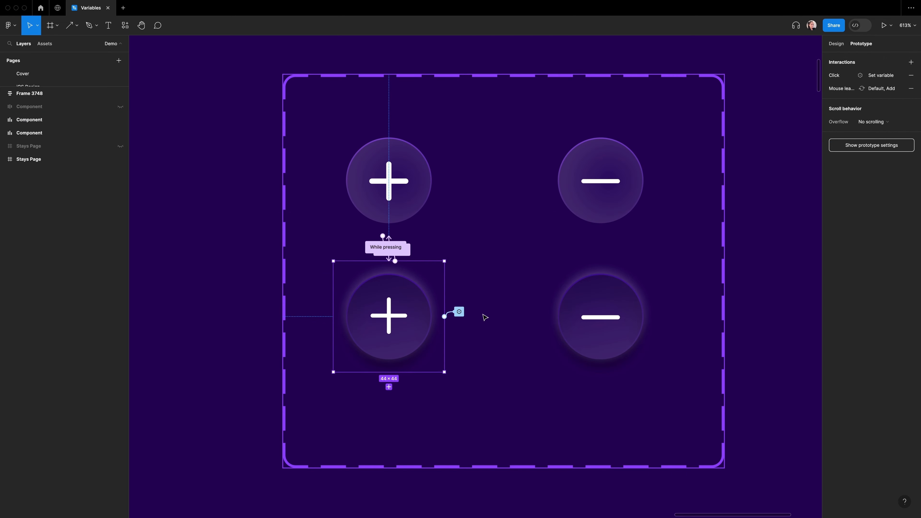
# Step: Change the duplicated stepper variants' interactions to use the Number of children variable instead of Number of adults
pyautogui.click(459, 312)
pyautogui.click(475, 272)
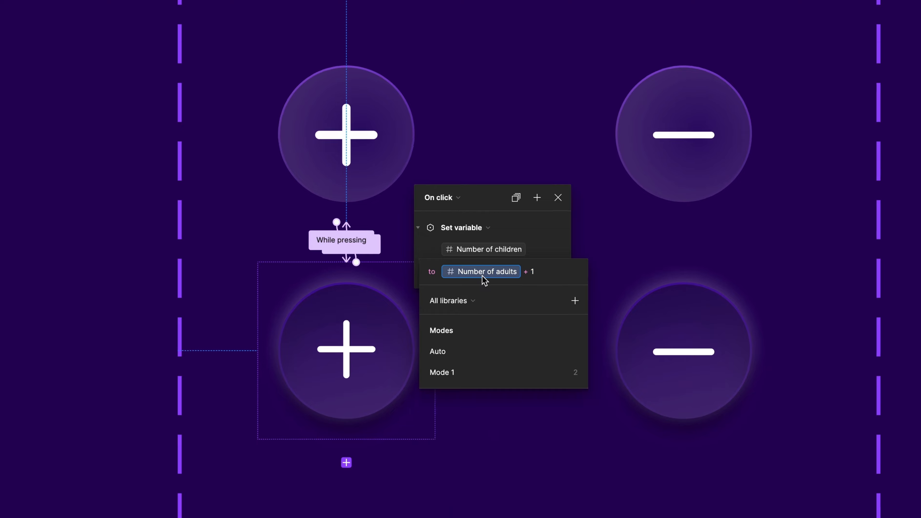
pyautogui.moveTo(543, 271); pyautogui.dragTo(442, 271)
pyautogui.press('BackSpace')
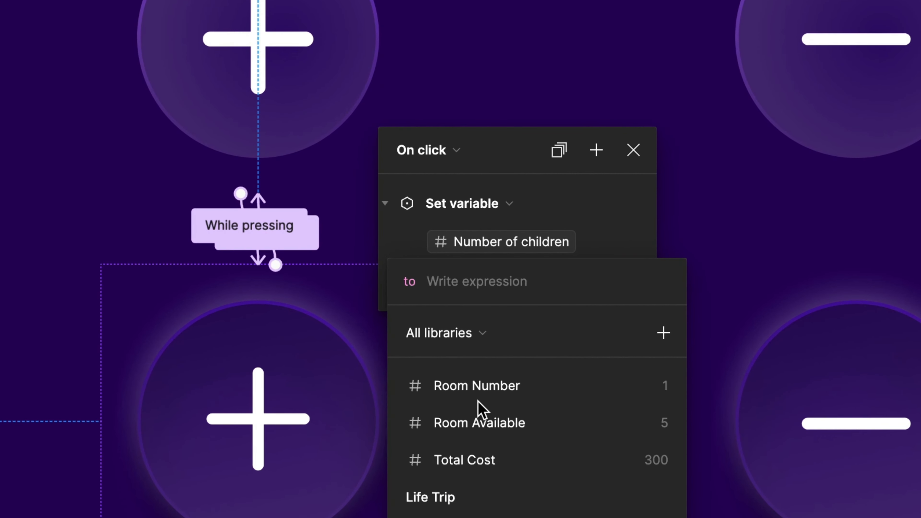
pyautogui.click(483, 410)
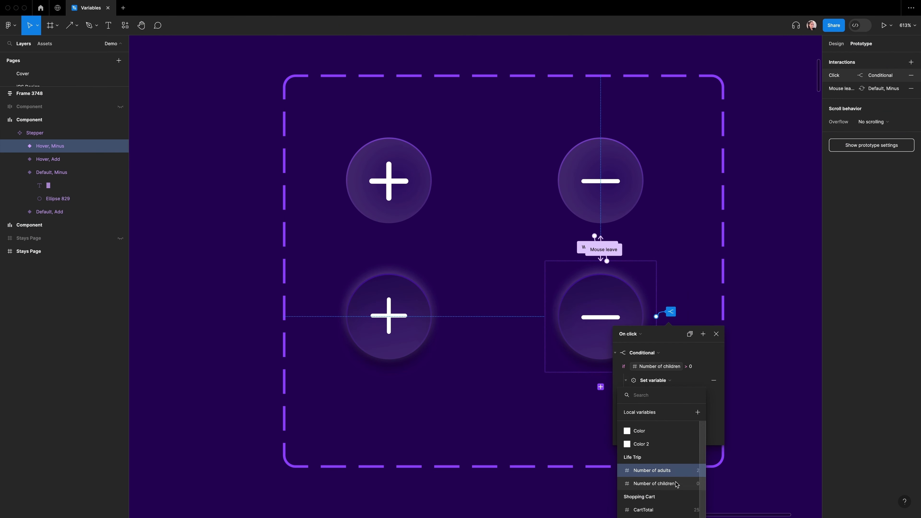
pyautogui.scroll(-5, 664, 493)
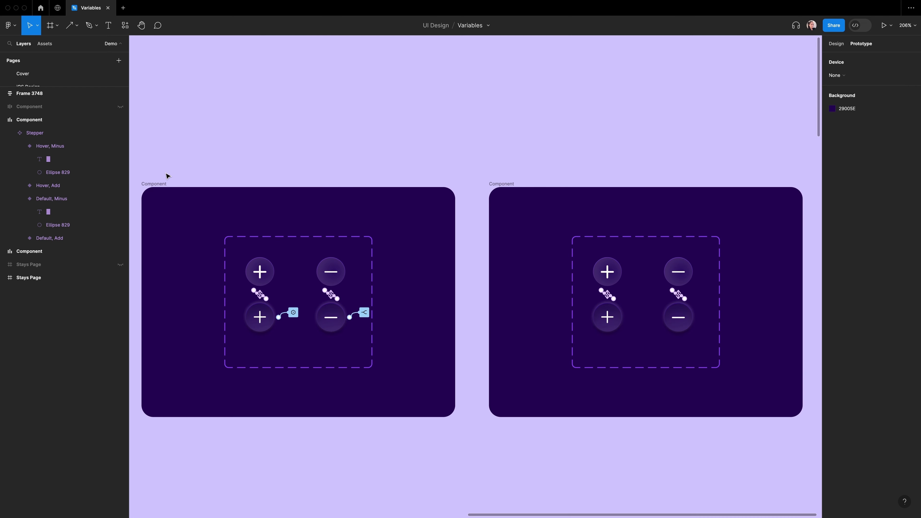
# Step: Rename the original component frame to Button/Adult
pyautogui.doubleClick(160, 184)
pyautogui.write('Button')
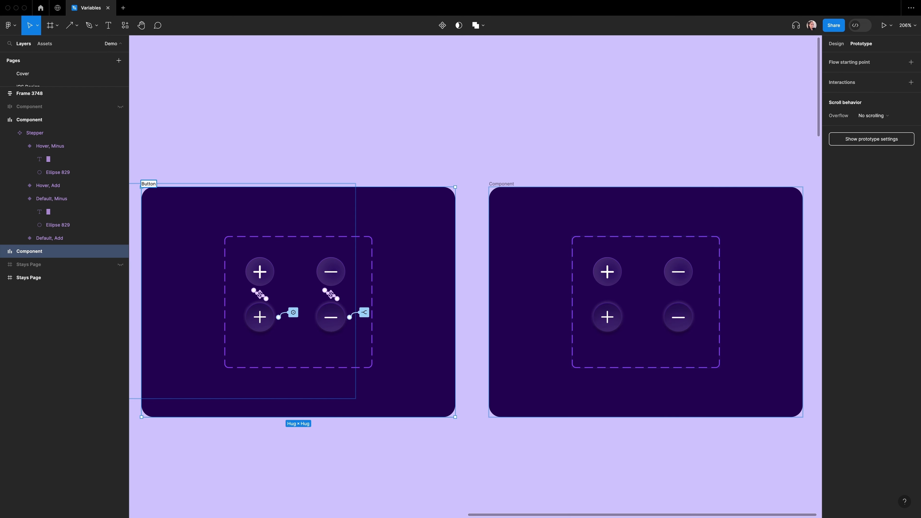
pyautogui.write('/Adult')
# Step: Rename the duplicated component frame to Button/Children
pyautogui.press('super+a')
pyautogui.press('super+c')
pyautogui.click(486, 179)
pyautogui.doubleClick(501, 184)
pyautogui.press('super+v')
pyautogui.hotkey('alt', 'shift', 'Left')
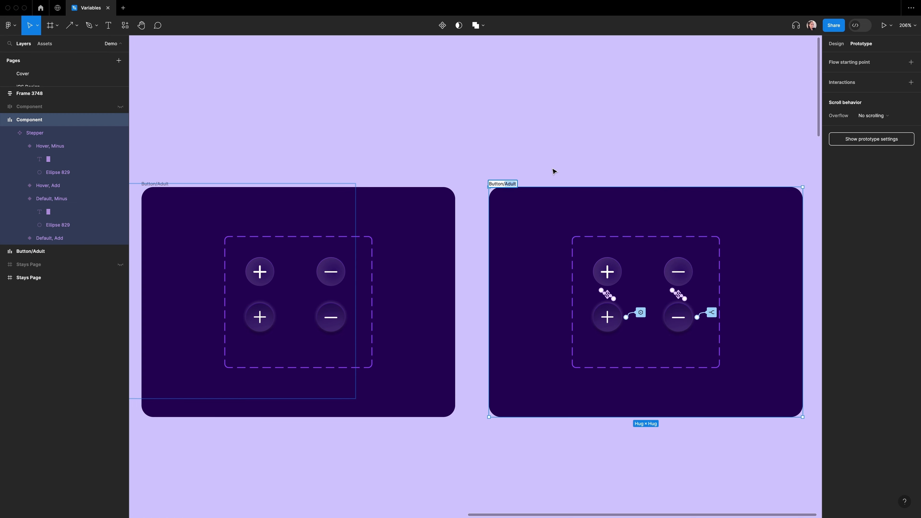
pyautogui.write('Children')
pyautogui.click(547, 153)
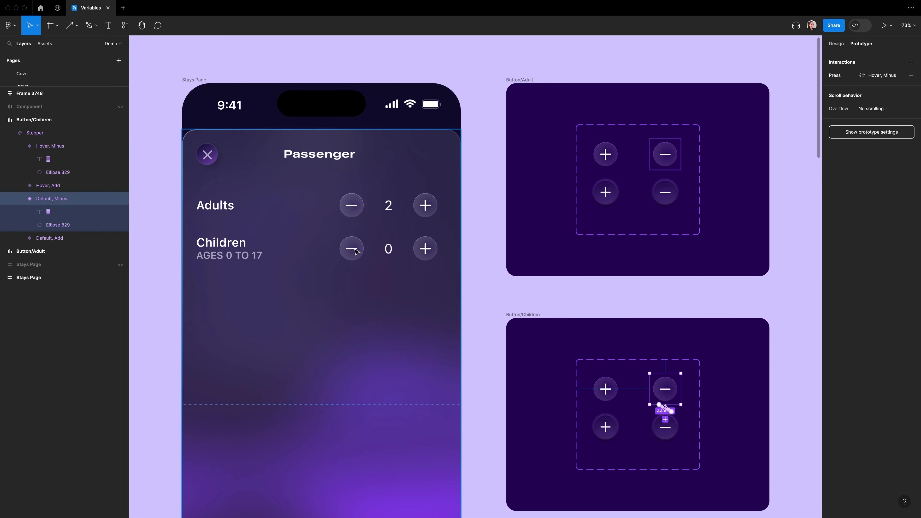
# Step: Test the children plus and minus stepper buttons in the prototype preview
pyautogui.rightClick(341, 267)
pyautogui.click(381, 302)
pyautogui.click(430, 252)
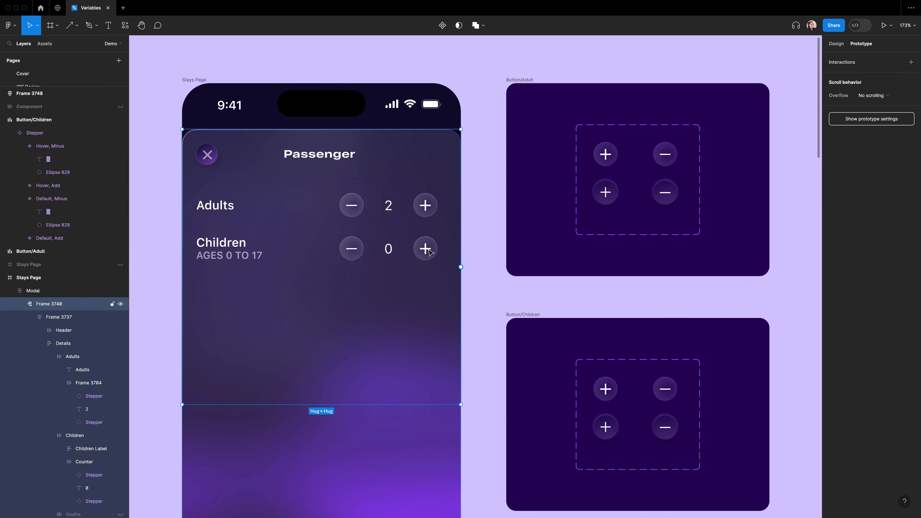
pyautogui.click(430, 252)
pyautogui.rightClick(430, 252)
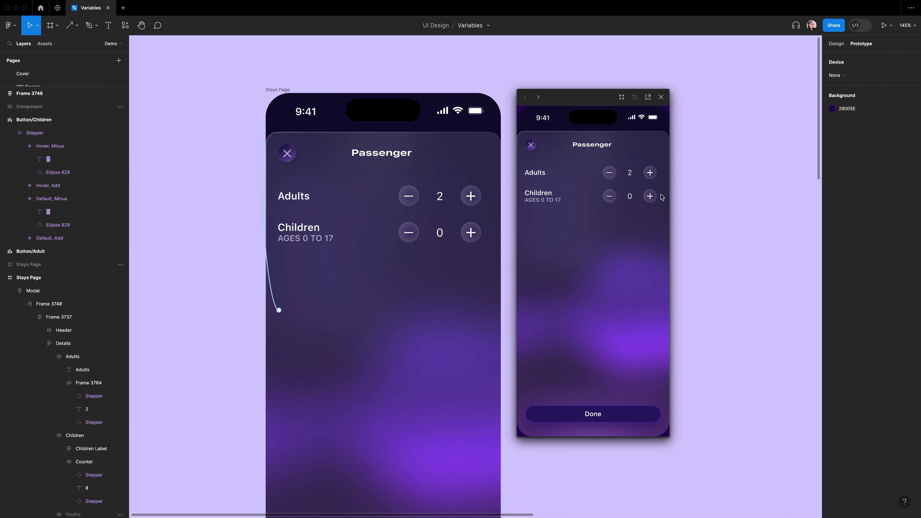
pyautogui.click(650, 196)
pyautogui.click(650, 197)
pyautogui.click(650, 196)
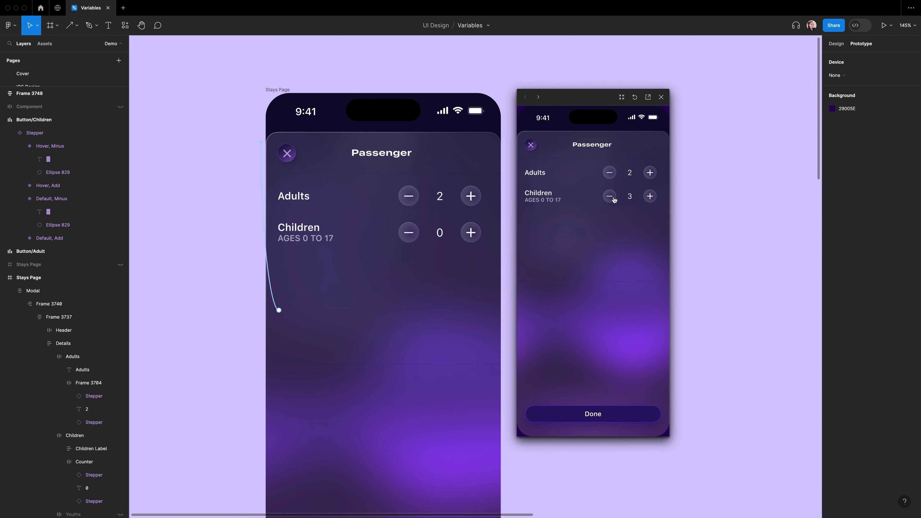
pyautogui.click(610, 196)
pyautogui.click(610, 196)
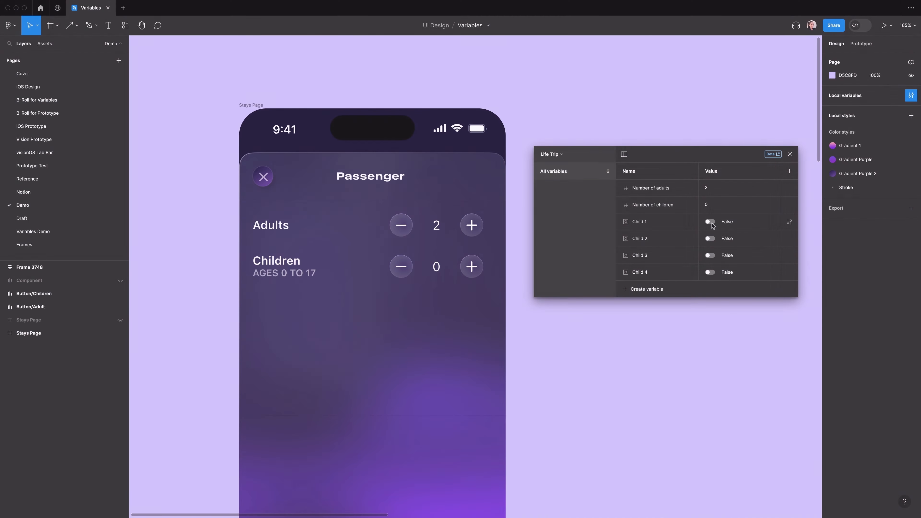
# Step: Toggle the Child 1 to Child 4 boolean variables on and back off to preview the child age fields
pyautogui.click(710, 221)
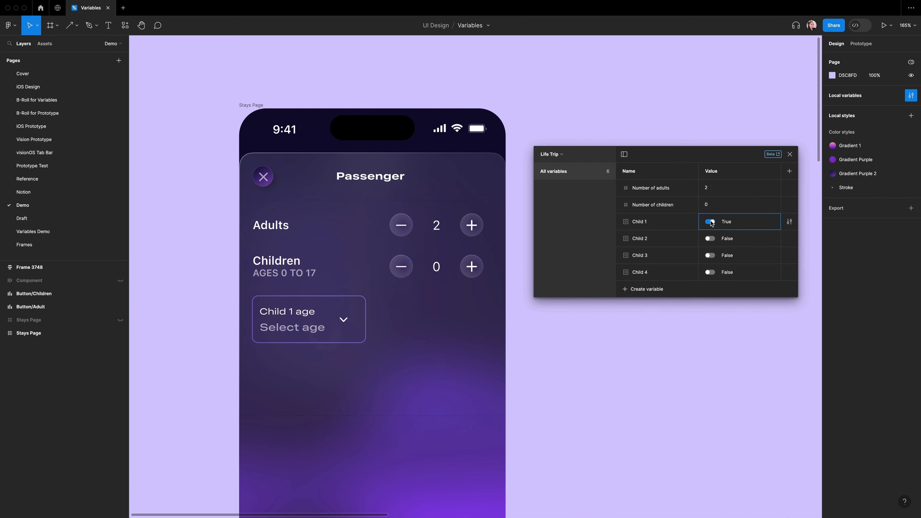
pyautogui.click(710, 222)
pyautogui.click(710, 221)
pyautogui.click(710, 239)
pyautogui.click(711, 256)
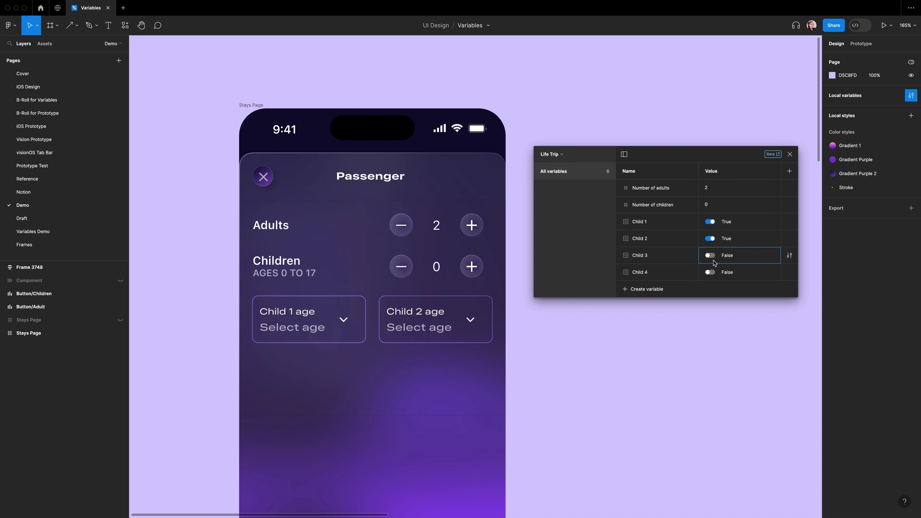
pyautogui.click(711, 273)
pyautogui.click(711, 273)
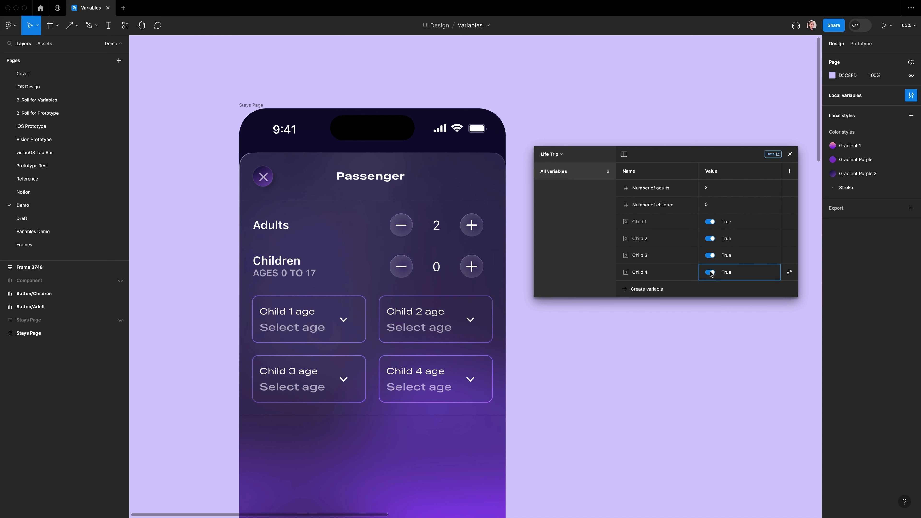
pyautogui.click(711, 273)
pyautogui.click(711, 255)
pyautogui.click(710, 239)
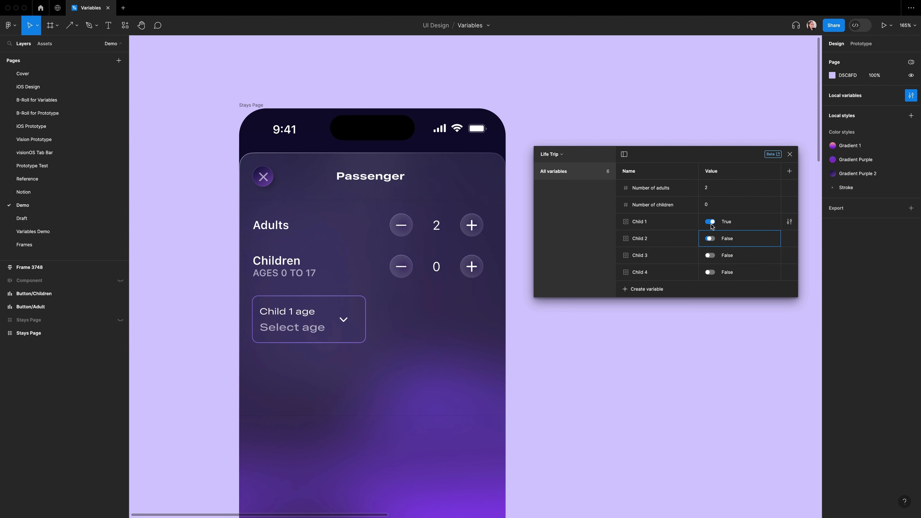
pyautogui.click(711, 225)
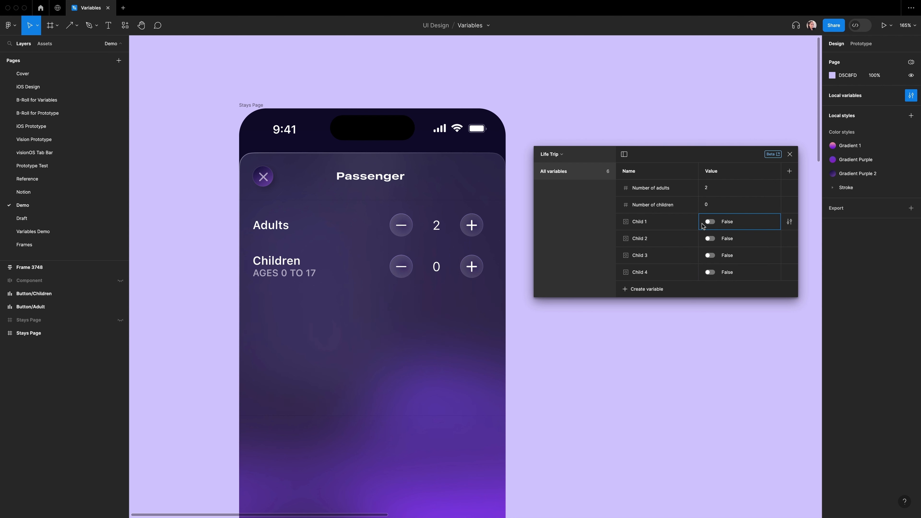
# Step: Test the children plus button in the prototype previews
pyautogui.hotkey('shift', 'space')
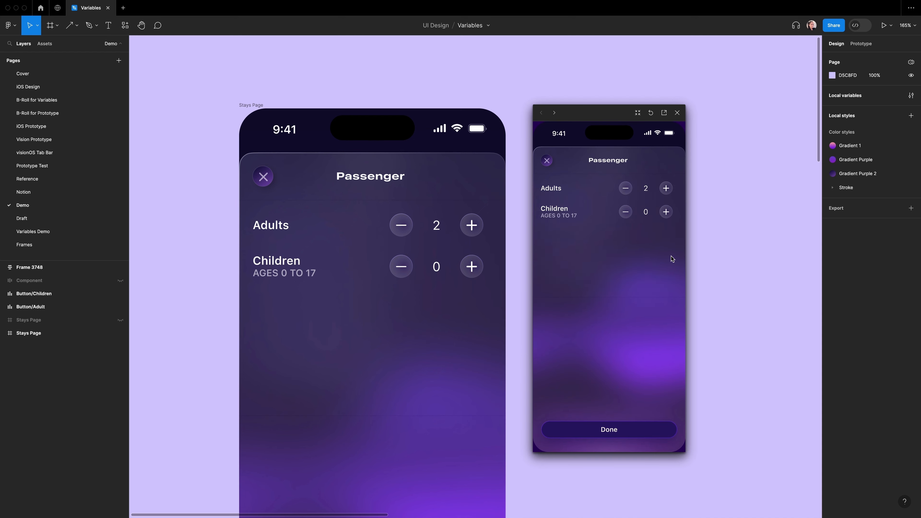
pyautogui.click(665, 212)
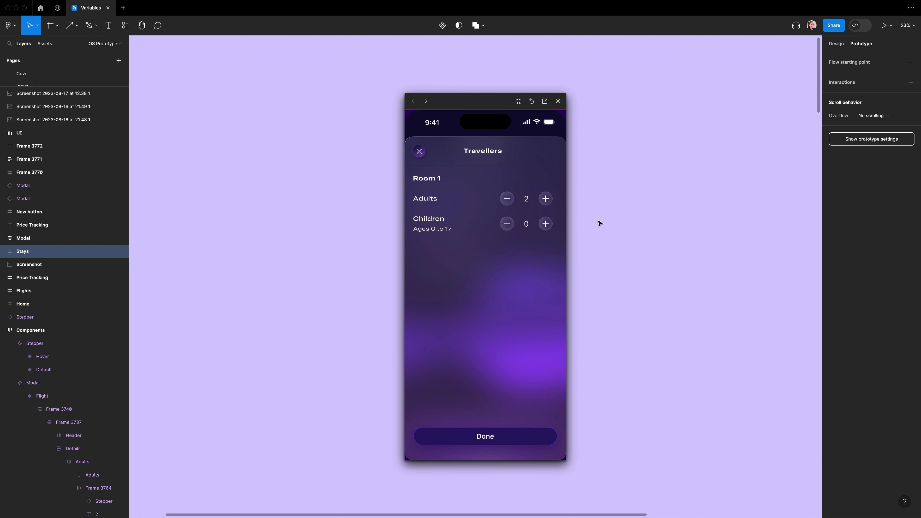
pyautogui.click(546, 224)
pyautogui.click(546, 225)
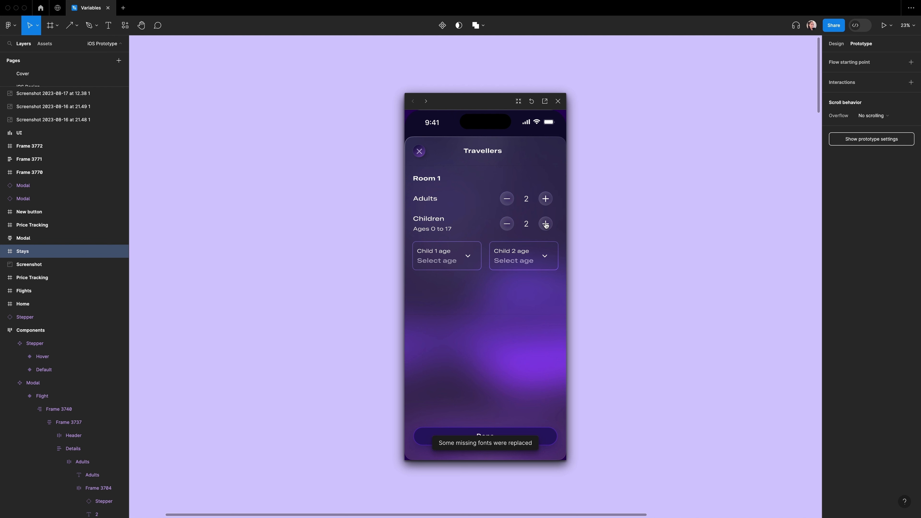
pyautogui.click(546, 224)
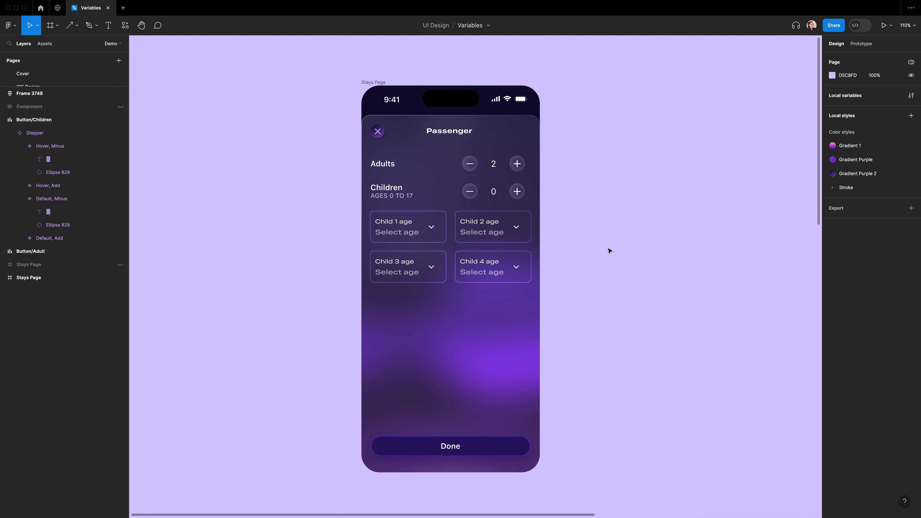
# Step: Create a Boolean variable named Child 1 in the Life Trip collection
pyautogui.hotkey('alt', 'l')
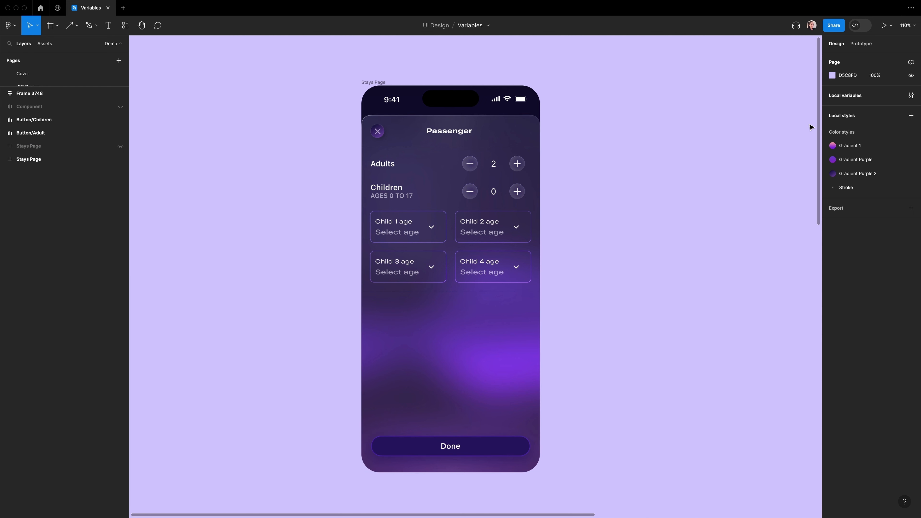
pyautogui.click(912, 97)
pyautogui.click(660, 177)
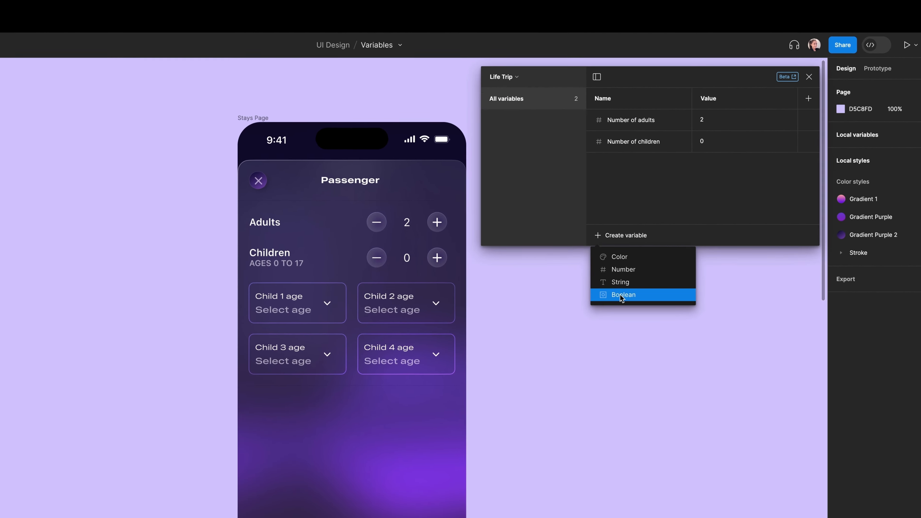
pyautogui.click(621, 295)
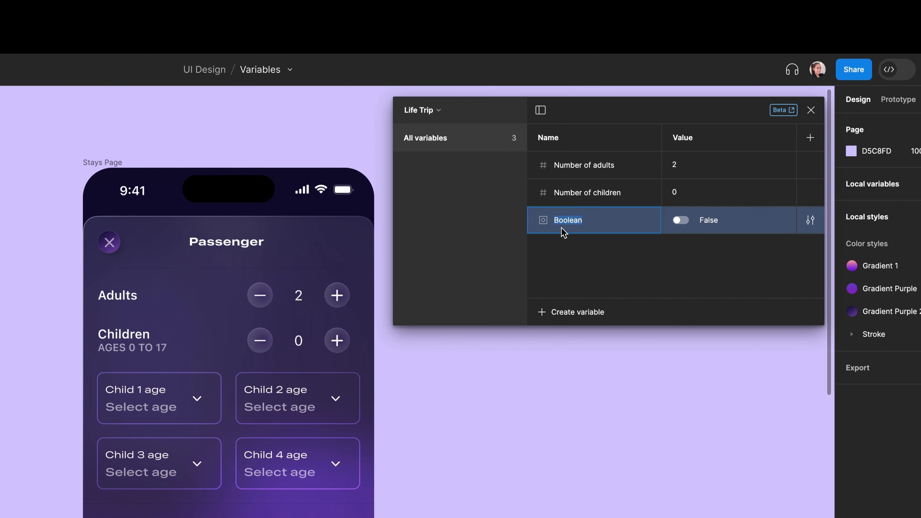
pyautogui.write('Child 1')
pyautogui.press('Return')
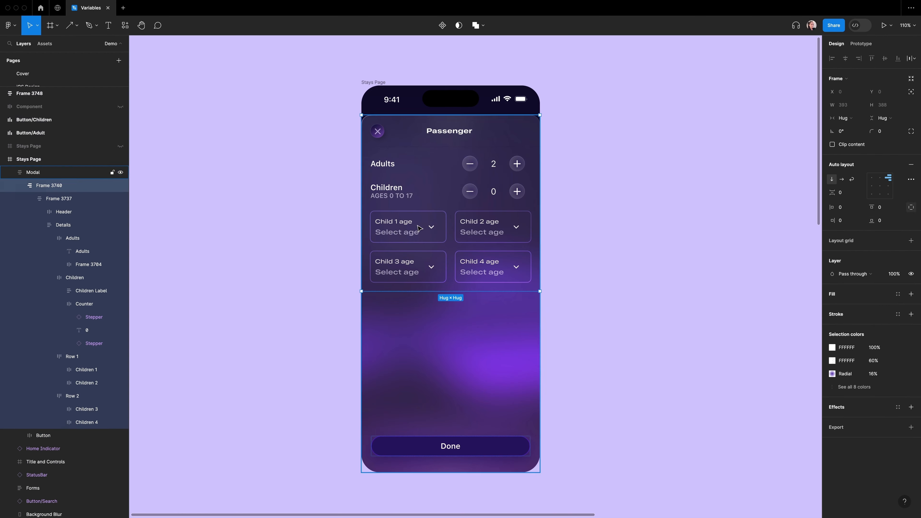
# Step: Bind the Child 1 age field's layer visibility to the Child 1 variable
pyautogui.keyDown('super'); pyautogui.click(422, 227); pyautogui.keyUp('super')
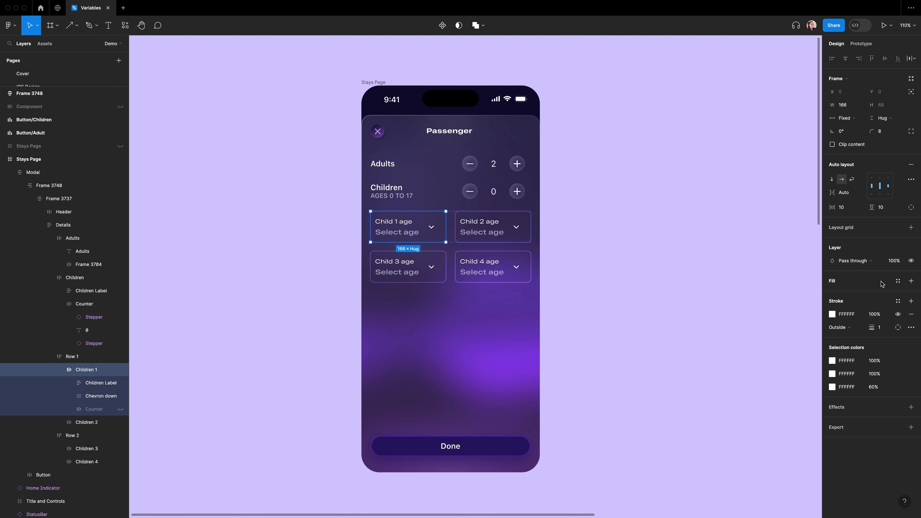
pyautogui.rightClick(912, 261)
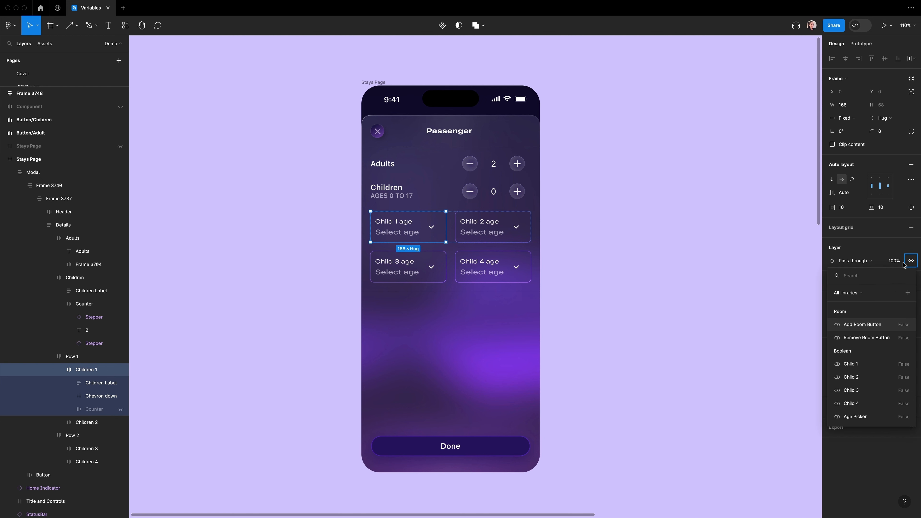
pyautogui.scroll(-3, 867, 396)
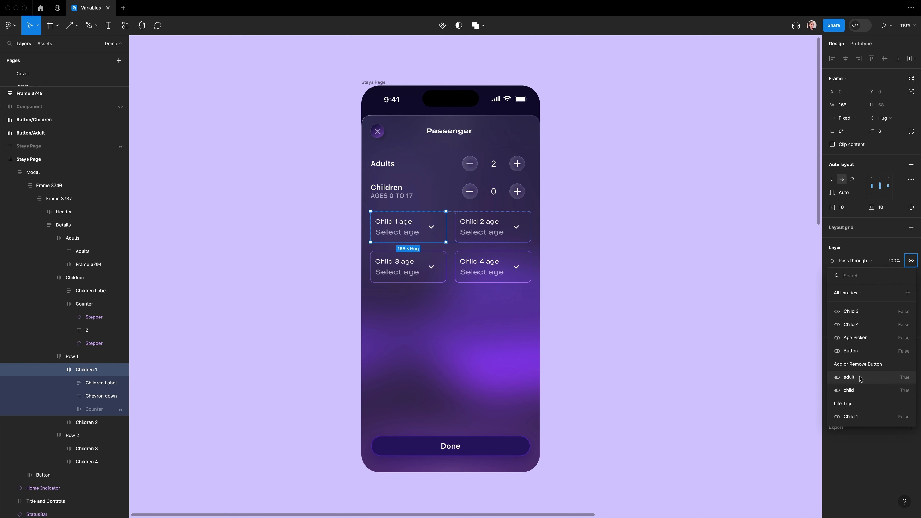
pyautogui.click(864, 417)
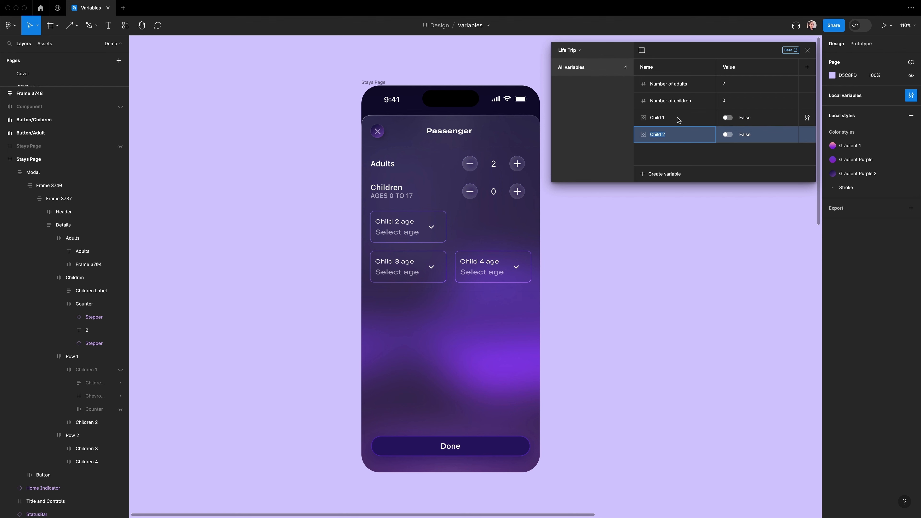
# Step: Duplicate the Child 1 variable into Child 2, Child 3 and Child 4, then close the variables panel
pyautogui.doubleClick(657, 152)
pyautogui.hotkey('shift', 'Return')
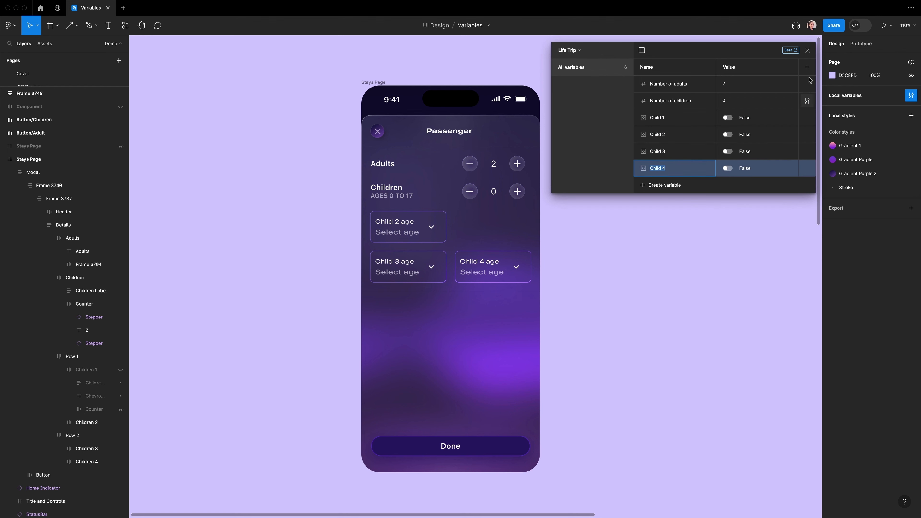
pyautogui.click(808, 51)
# Step: Bind the Child 2 age field's layer visibility to the Child 2 variable
pyautogui.doubleClick(422, 231)
pyautogui.doubleClick(422, 231)
pyautogui.doubleClick(422, 232)
pyautogui.rightClick(911, 261)
pyautogui.scroll(-5, 884, 404)
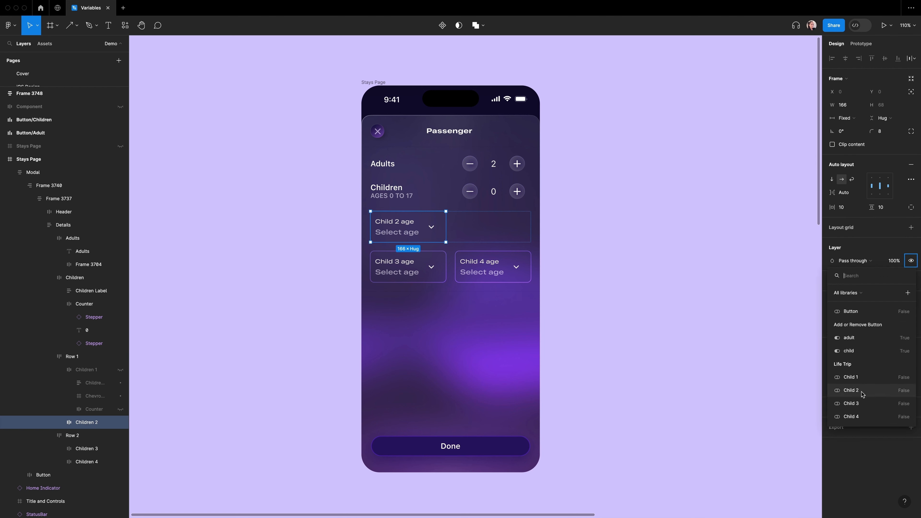
pyautogui.click(864, 393)
# Step: Bind the Child 3 age field's layer visibility to the Child 3 variable
pyautogui.doubleClick(429, 267)
pyautogui.rightClick(912, 261)
pyautogui.scroll(-5, 870, 392)
pyautogui.click(861, 404)
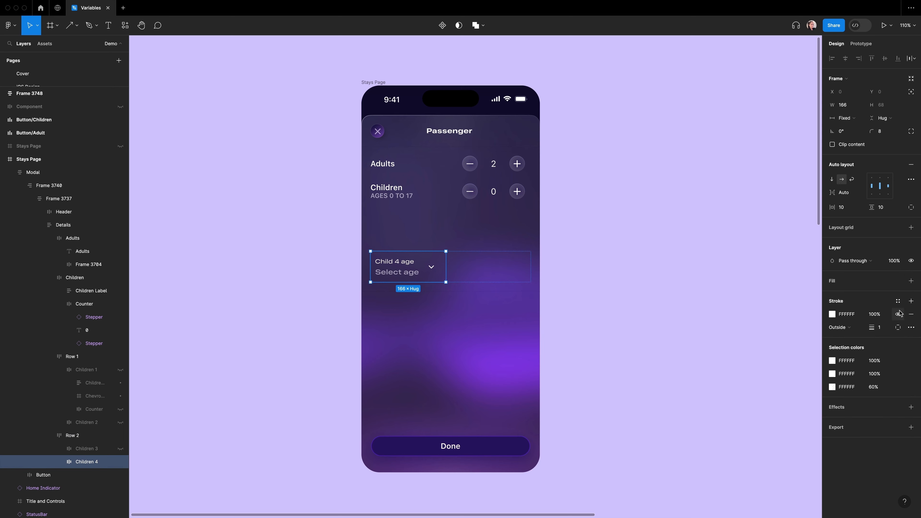
# Step: Bind the Child 4 age field's layer visibility to the Child 4 variable
pyautogui.rightClick(911, 261)
pyautogui.click(852, 417)
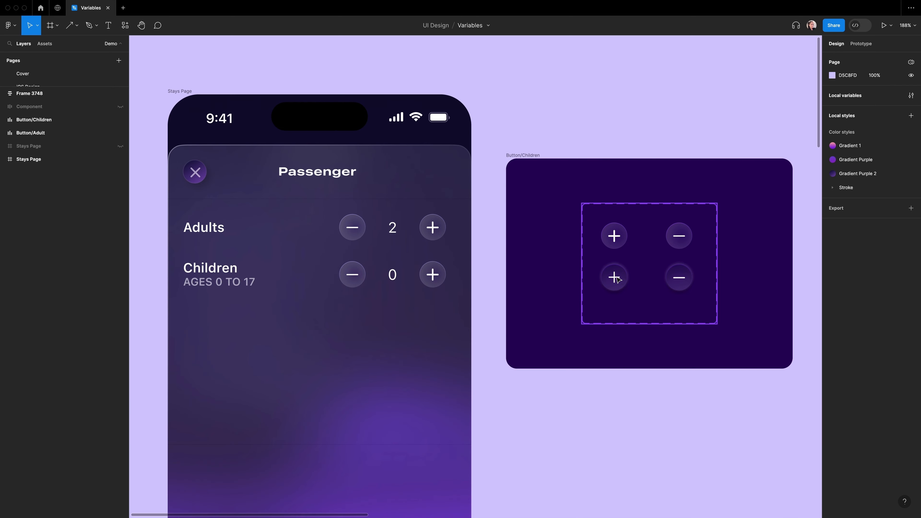
# Step: On the children add button's click, add a conditional: if Number of children > 0, set the Child 1 variable; test it in the preview
pyautogui.doubleClick(617, 278)
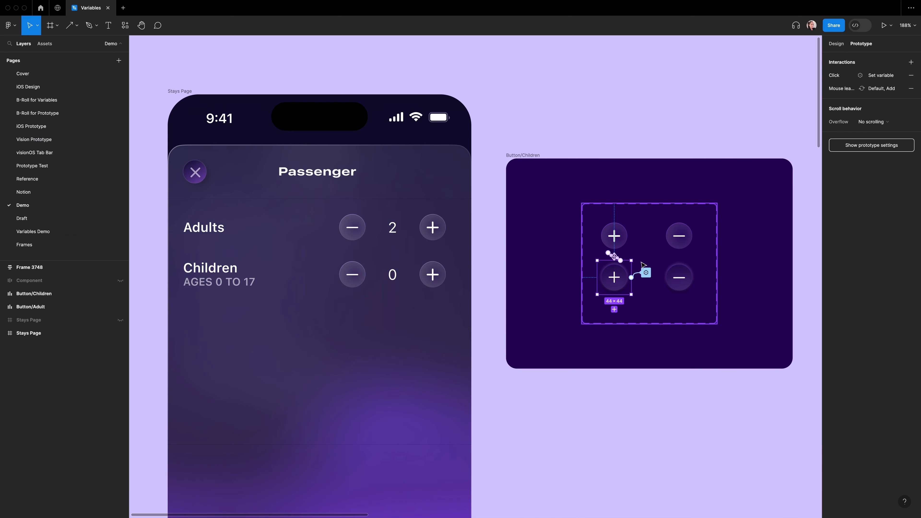
pyautogui.click(645, 273)
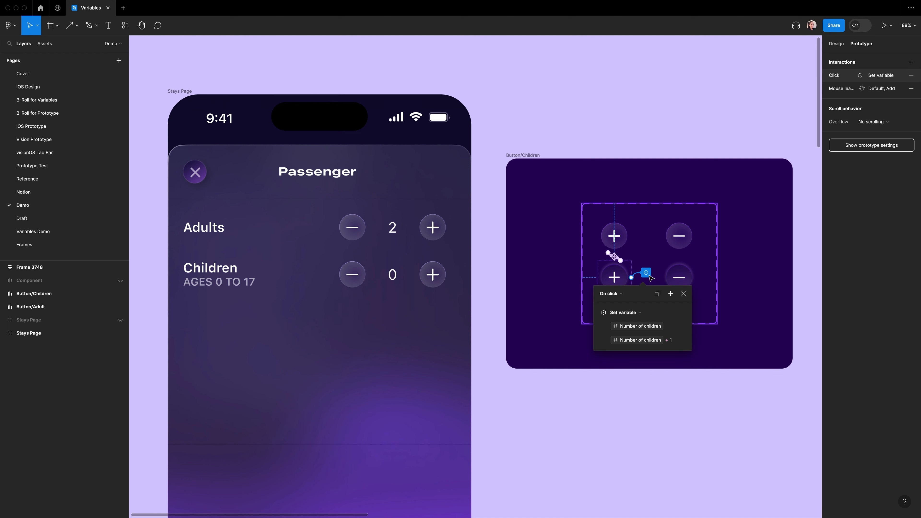
pyautogui.click(672, 294)
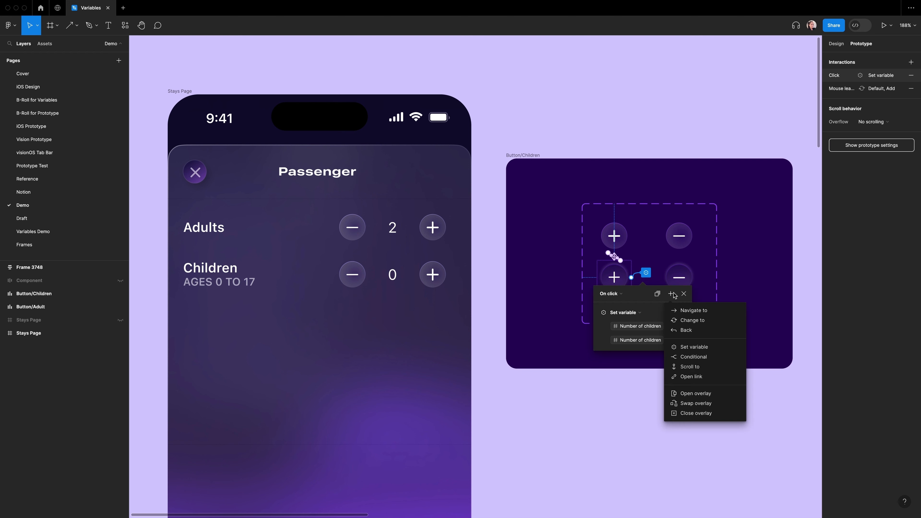
pyautogui.click(694, 357)
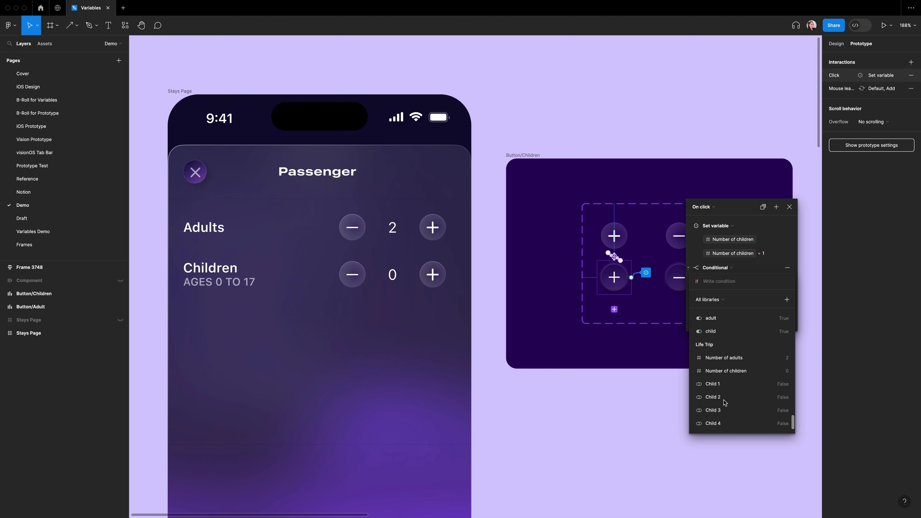
pyautogui.click(719, 372)
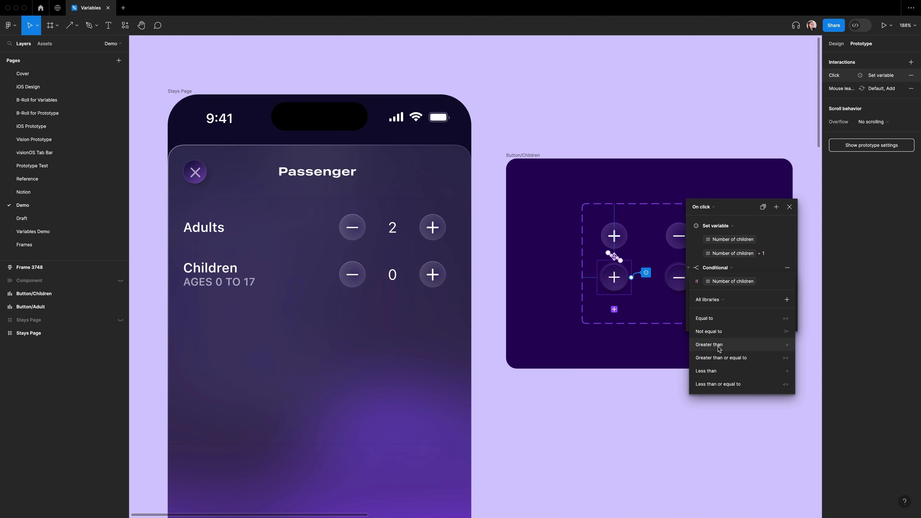
pyautogui.click(710, 344)
pyautogui.write('0')
pyautogui.press('Return')
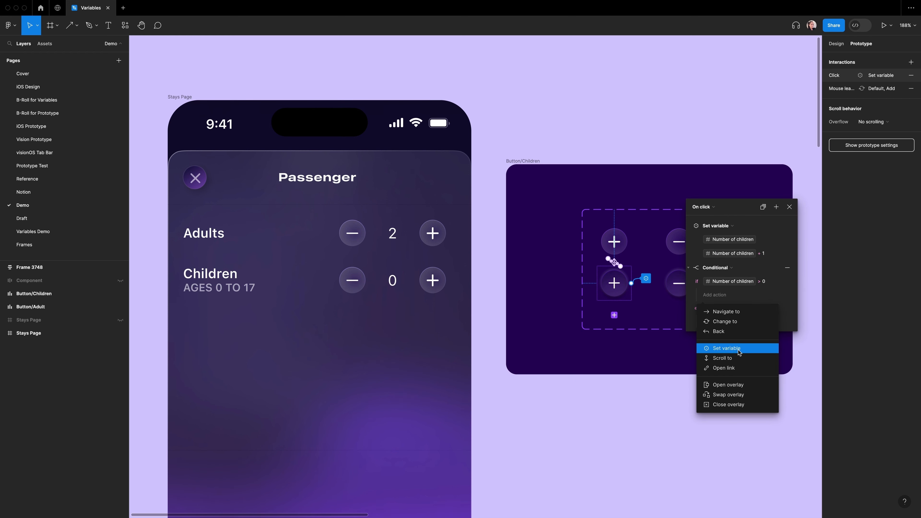
pyautogui.click(726, 349)
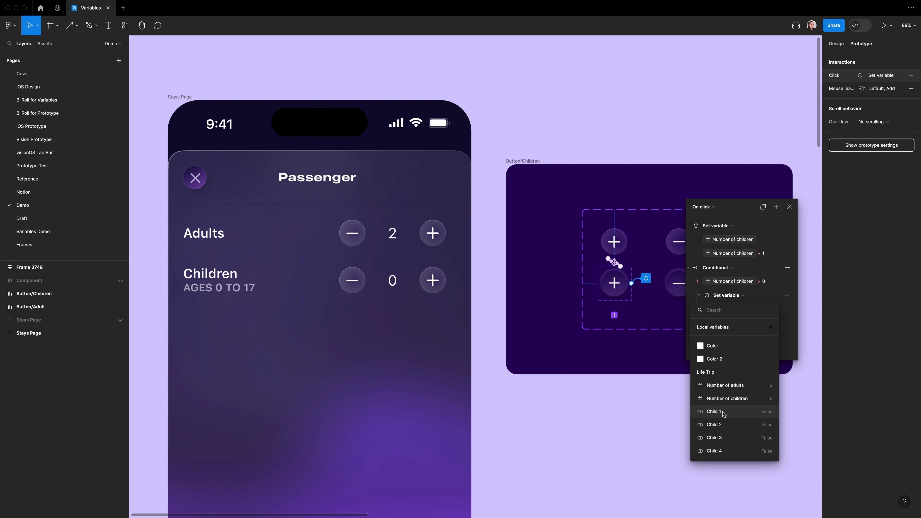
pyautogui.click(722, 413)
pyautogui.click(701, 359)
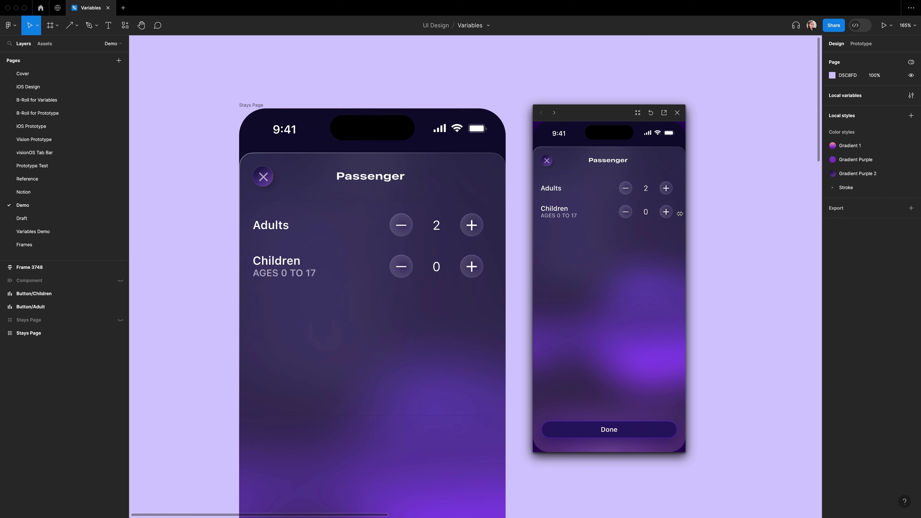
pyautogui.click(667, 212)
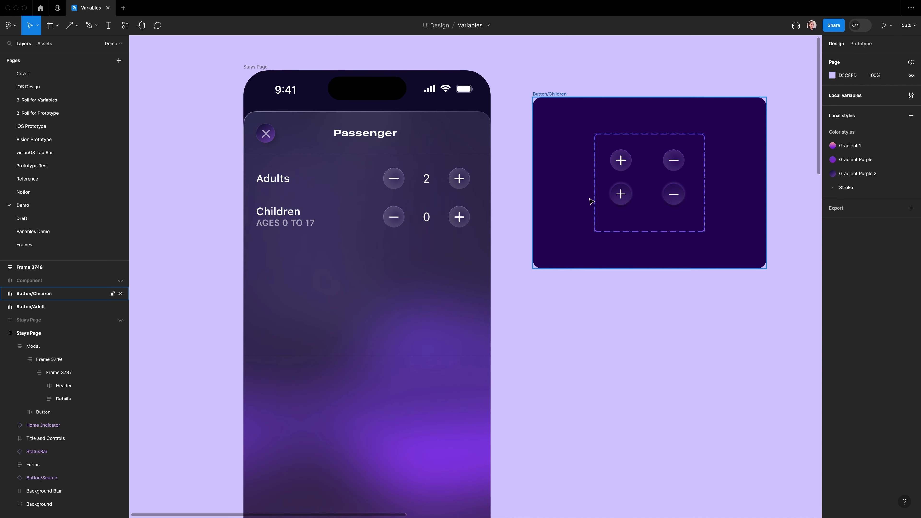
# Step: Add conditionals to the children add button for Number of children > 1, > 2 and > 3, setting Child 2, Child 3 and Child 4
pyautogui.doubleClick(617, 198)
pyautogui.click(866, 42)
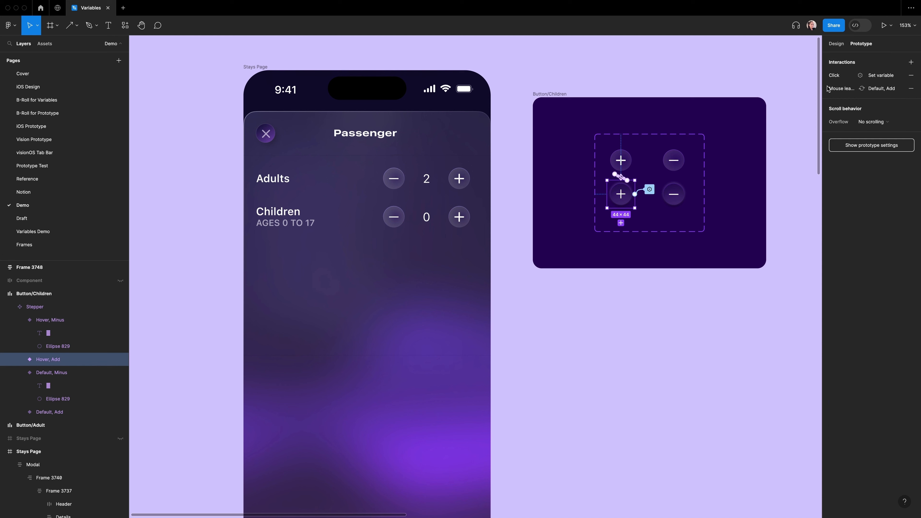
pyautogui.click(649, 190)
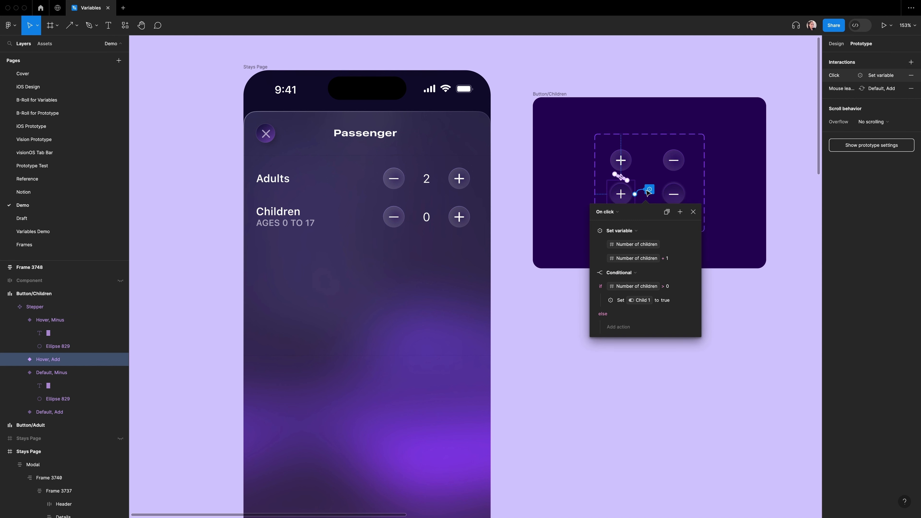
pyautogui.click(681, 213)
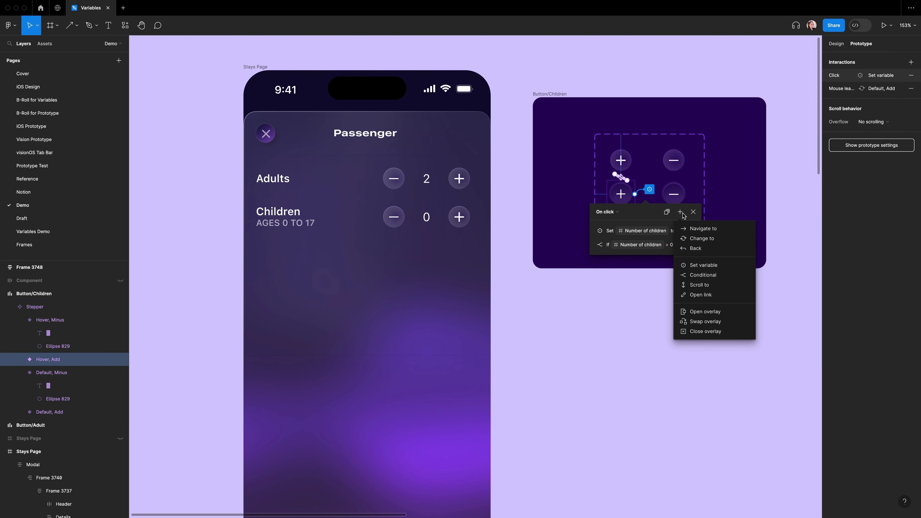
pyautogui.click(702, 274)
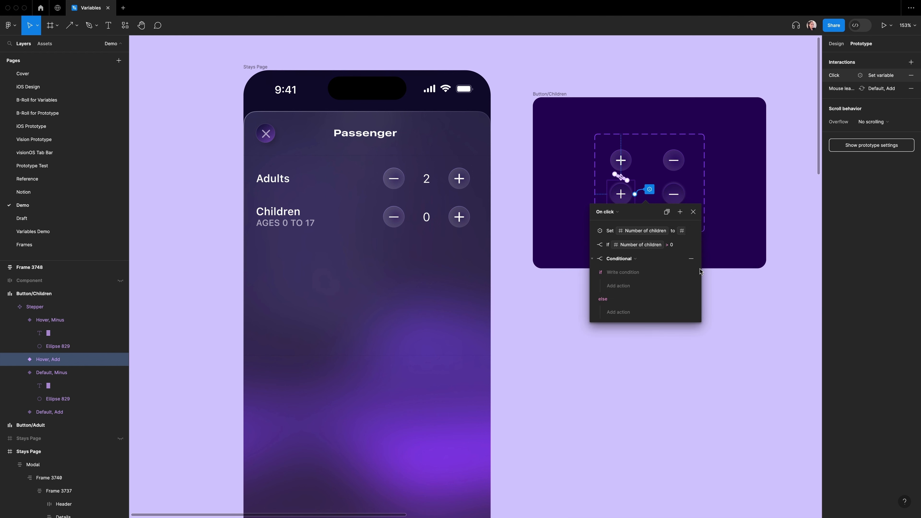
pyautogui.click(613, 274)
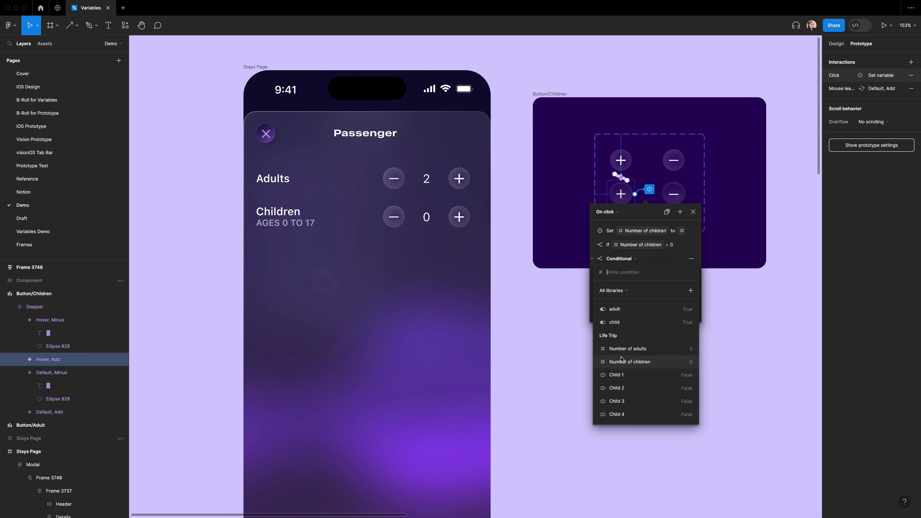
pyautogui.click(637, 361)
pyautogui.click(681, 337)
pyautogui.write('1')
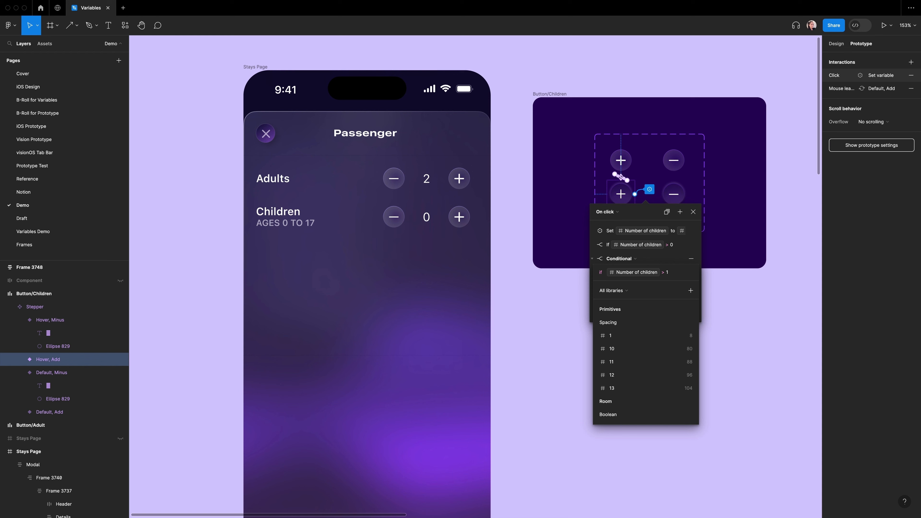
pyautogui.press('Return')
pyautogui.click(619, 289)
pyautogui.click(631, 339)
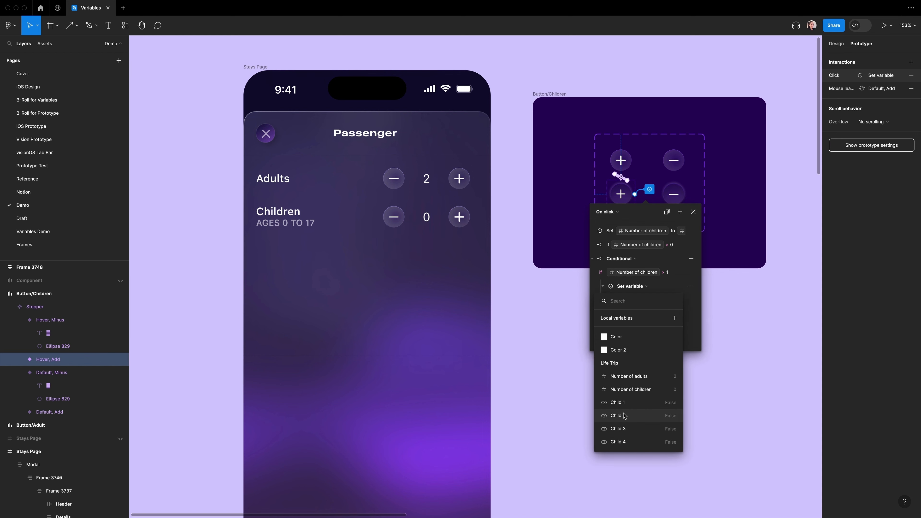
pyautogui.click(625, 416)
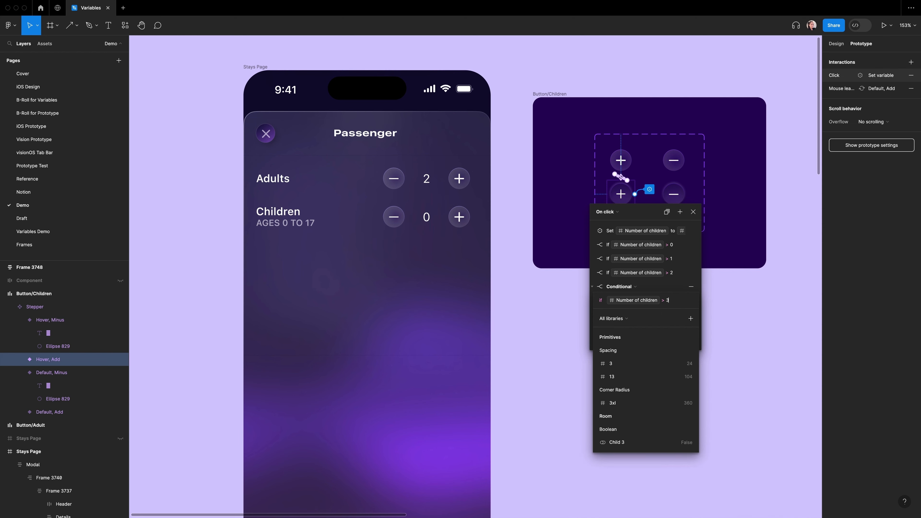
pyautogui.click(629, 473)
pyautogui.click(644, 357)
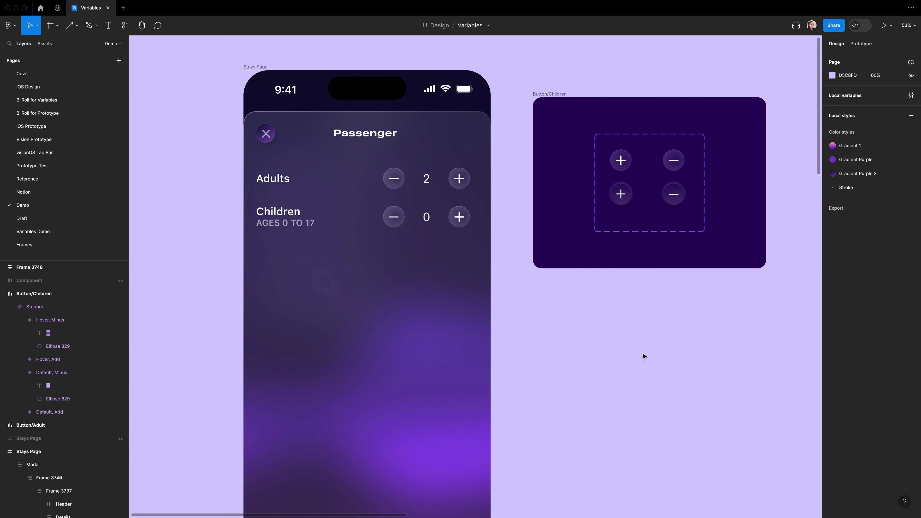
# Step: Preview the prototype and increase the children count repeatedly to check the child age fields
pyautogui.hotkey('shift', 'space')
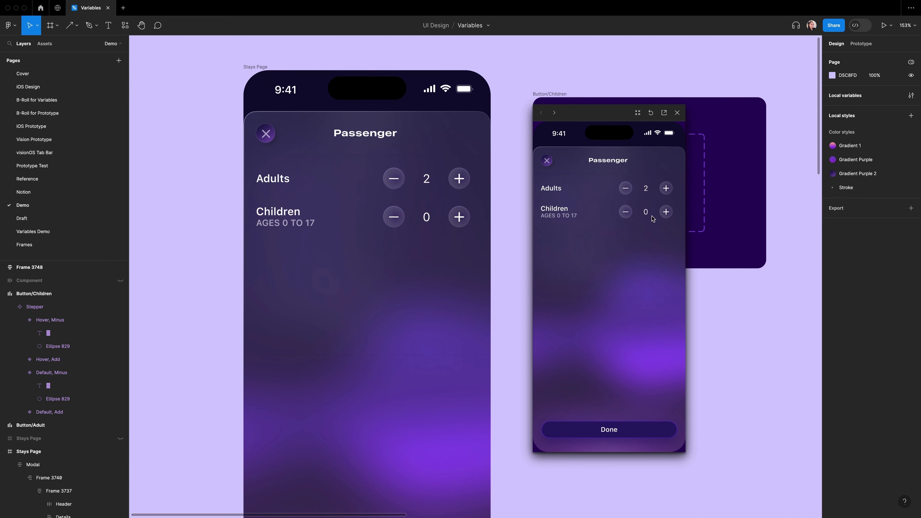
pyautogui.click(667, 213)
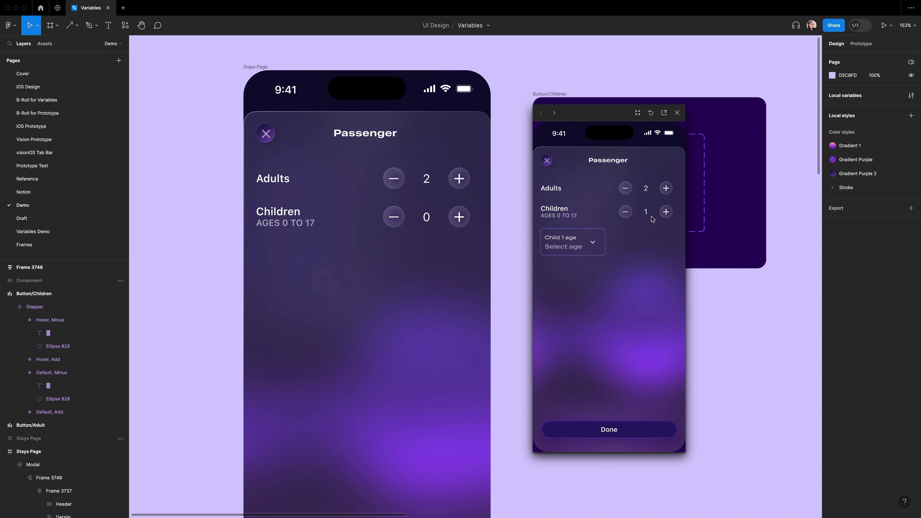
pyautogui.click(666, 213)
pyautogui.click(667, 213)
pyautogui.click(666, 213)
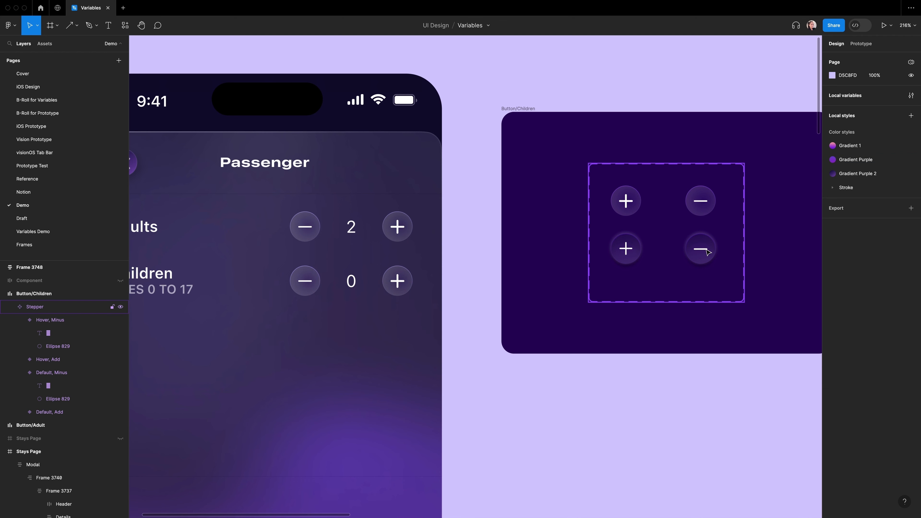
# Step: On the children minus button's click, add a conditional: if Number of children < 4, set Child 4 to false
pyautogui.doubleClick(705, 253)
pyautogui.click(849, 48)
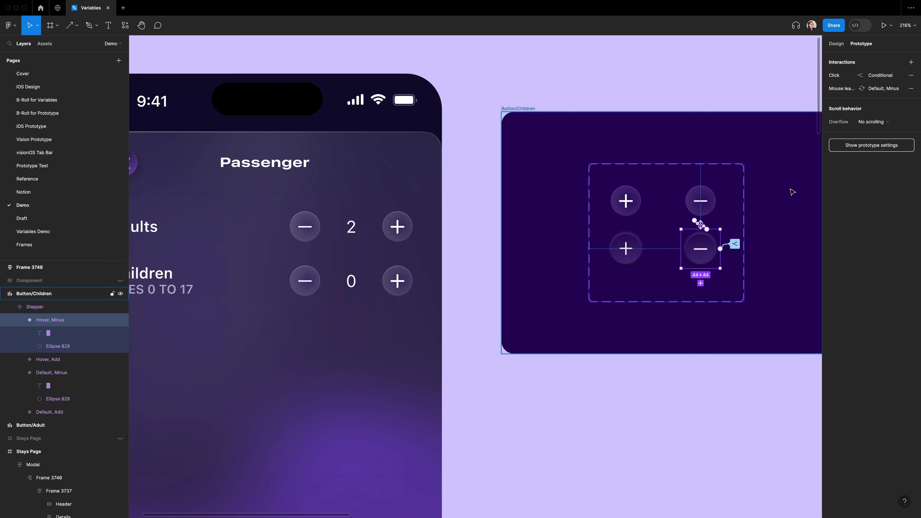
pyautogui.click(735, 244)
pyautogui.click(769, 266)
pyautogui.click(786, 329)
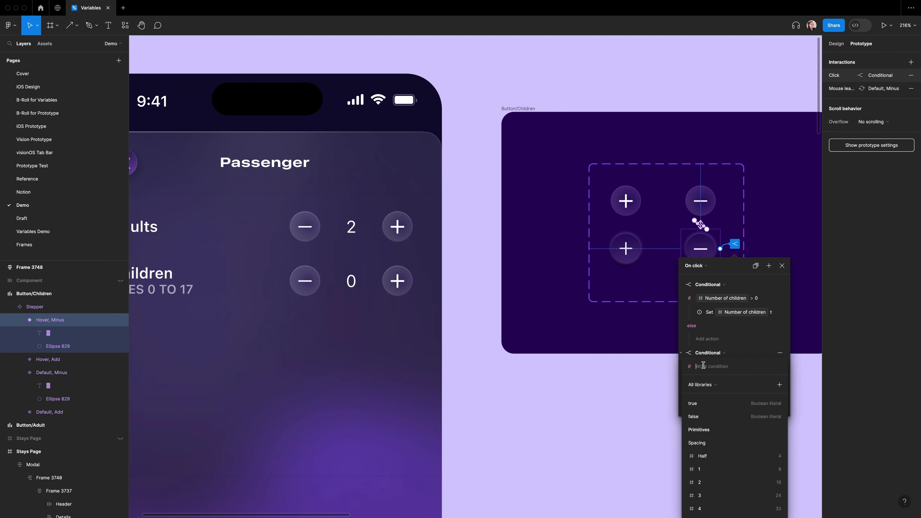
pyautogui.click(730, 460)
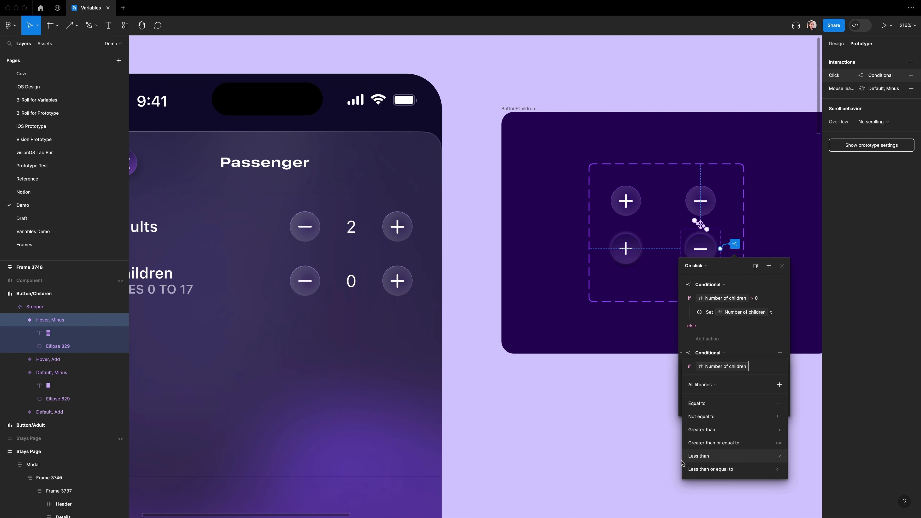
pyautogui.click(722, 458)
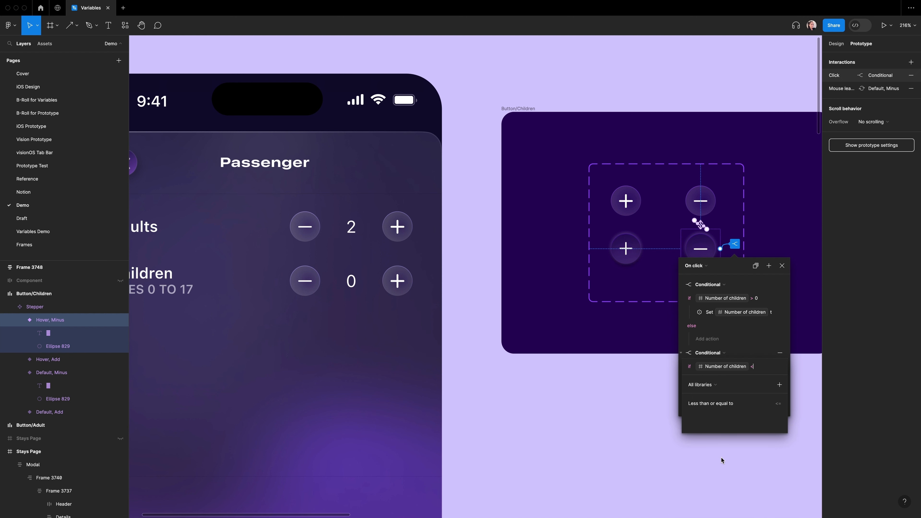
pyautogui.write('4')
pyautogui.press('Return')
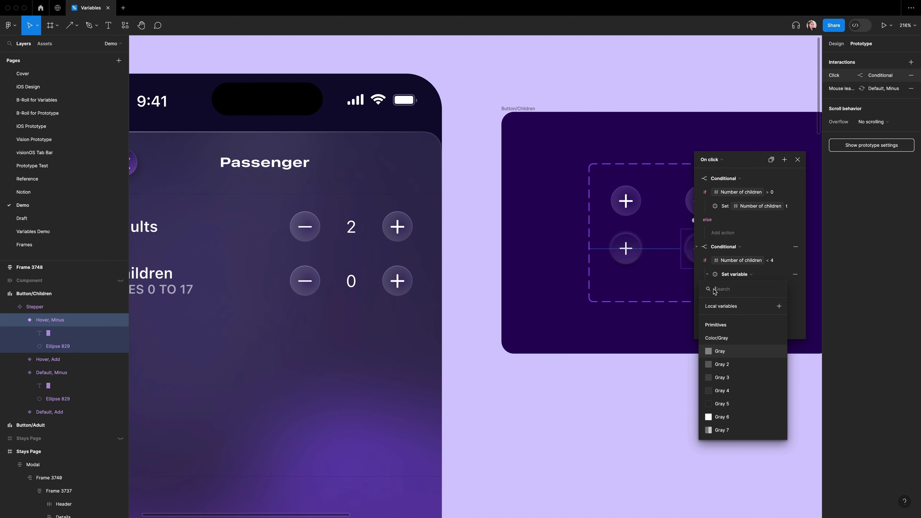
pyautogui.scroll(-15, 731, 416)
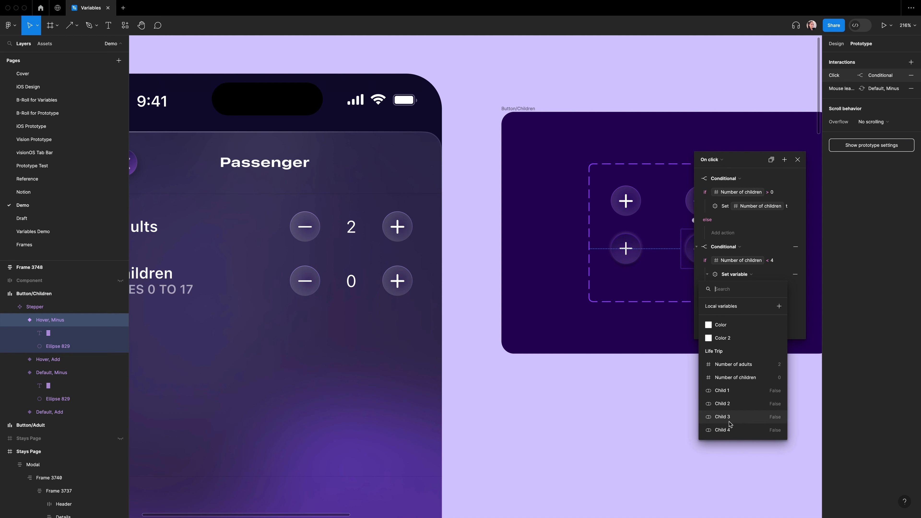
pyautogui.click(733, 430)
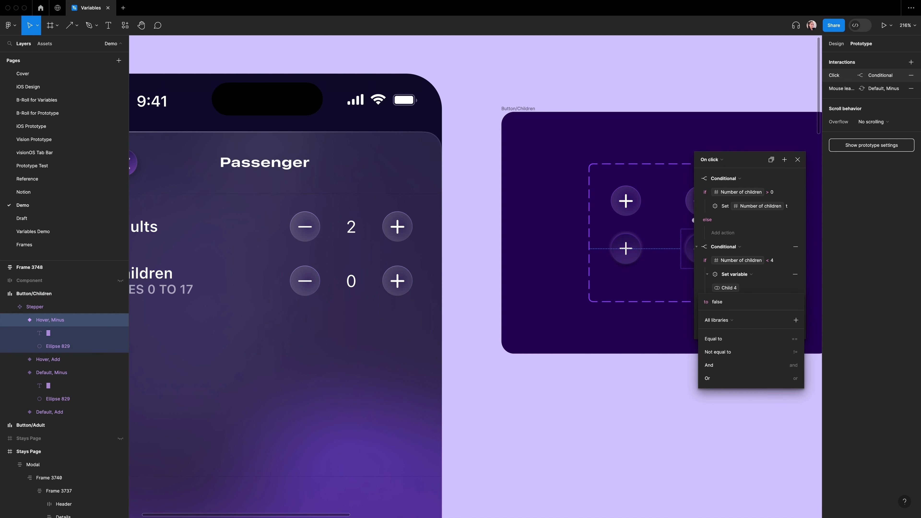
pyautogui.click(710, 351)
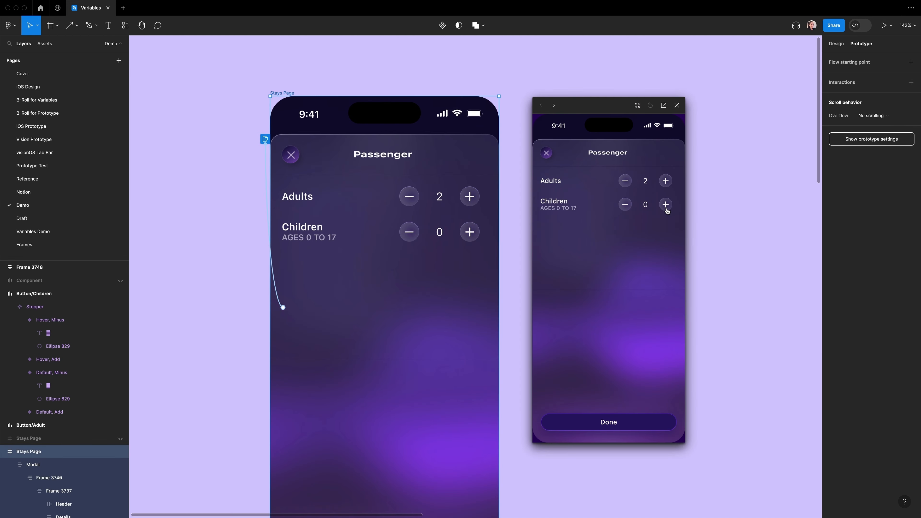
# Step: Test the children stepper in the preview by adding children and removing one
pyautogui.click(666, 205)
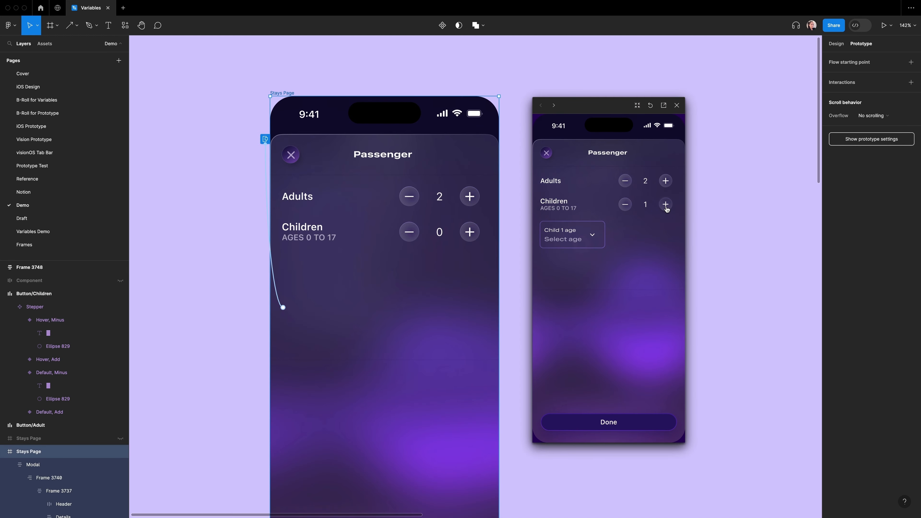
pyautogui.click(666, 205)
pyautogui.click(666, 205)
pyautogui.click(666, 205)
pyautogui.click(626, 207)
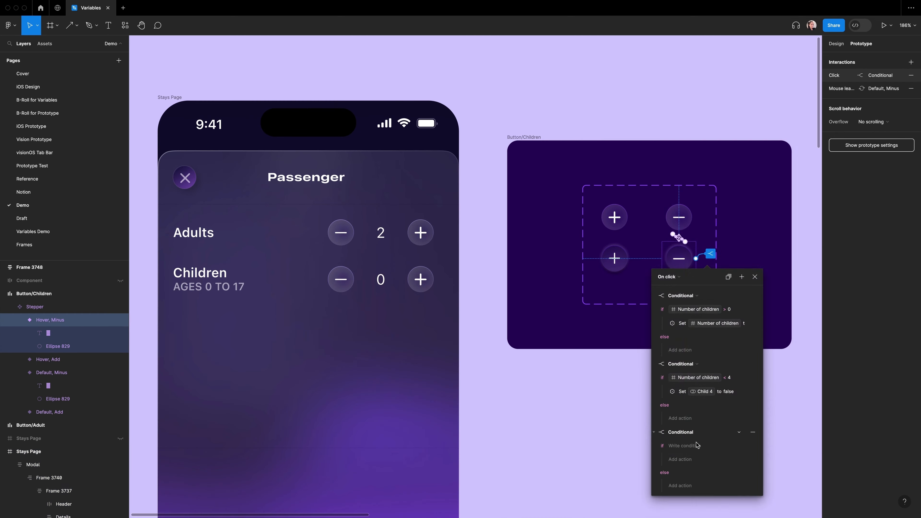
# Step: Add conditionals to the minus button for Number of children < 3, < 2 and < 1, setting the matching child variables to false
pyautogui.click(702, 267)
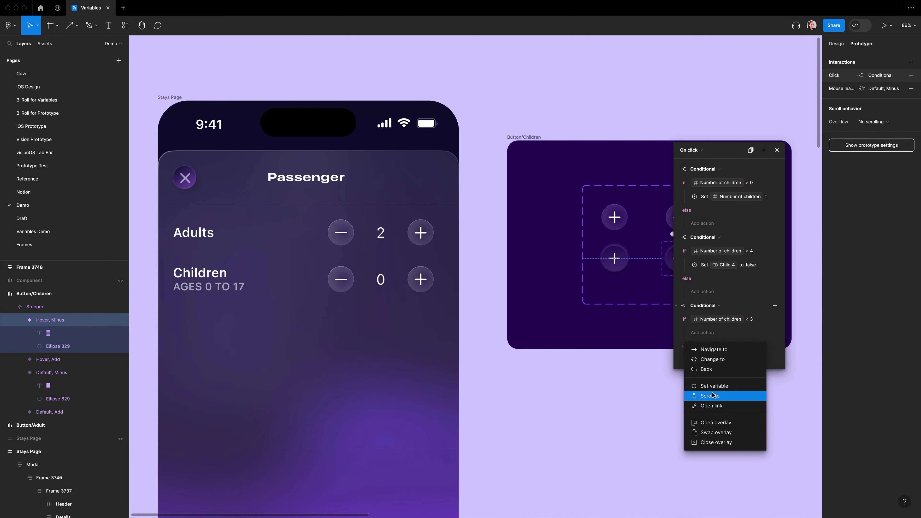
pyautogui.click(700, 395)
pyautogui.click(707, 319)
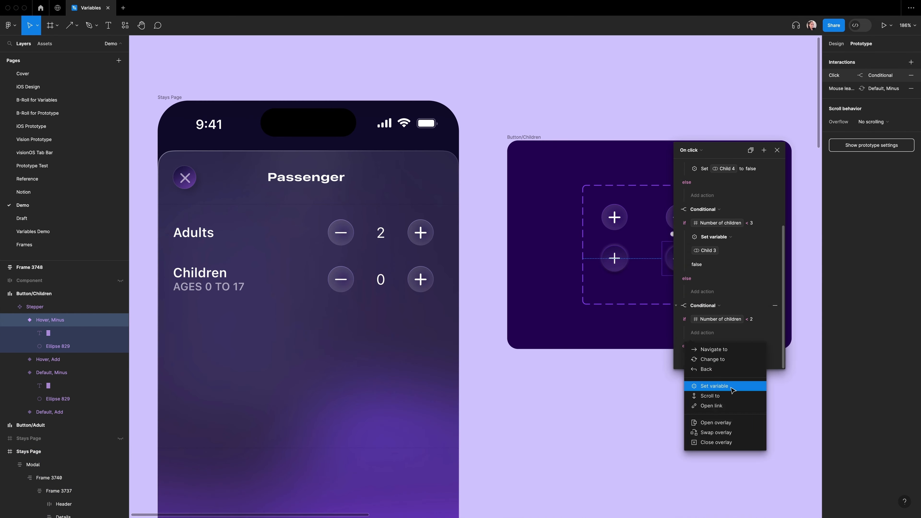
pyautogui.click(781, 212)
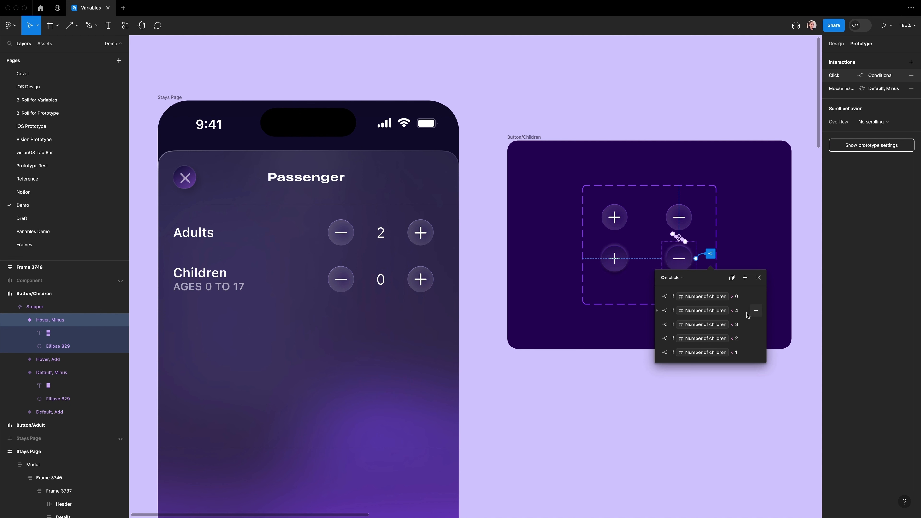
# Step: Review the click interactions of the children add and minus buttons
pyautogui.click(615, 258)
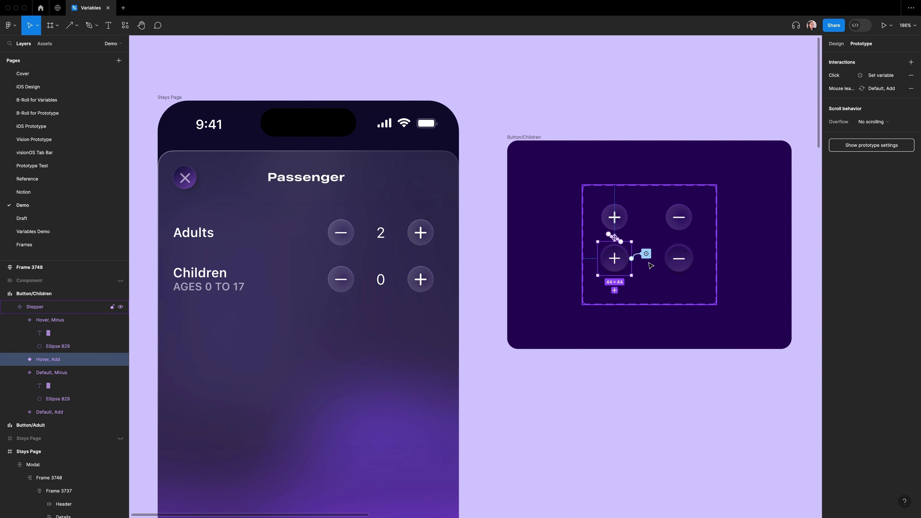
pyautogui.click(646, 254)
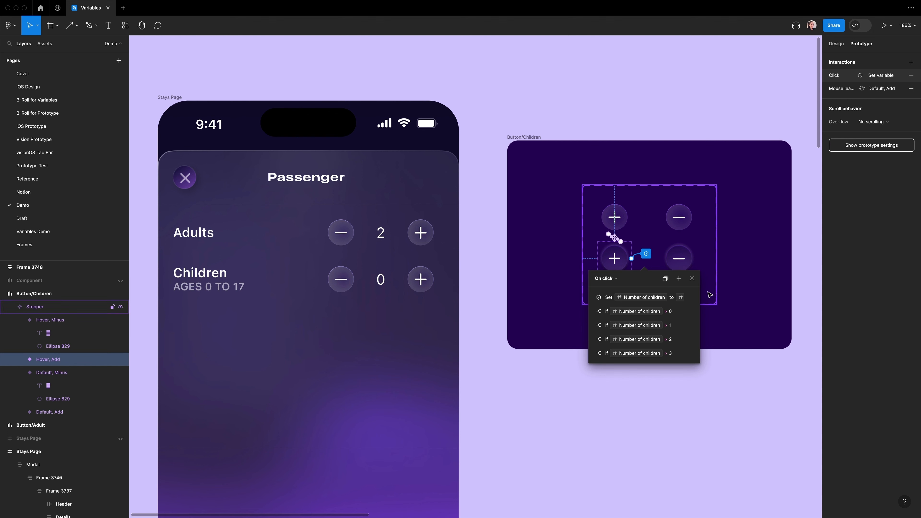
pyautogui.click(683, 260)
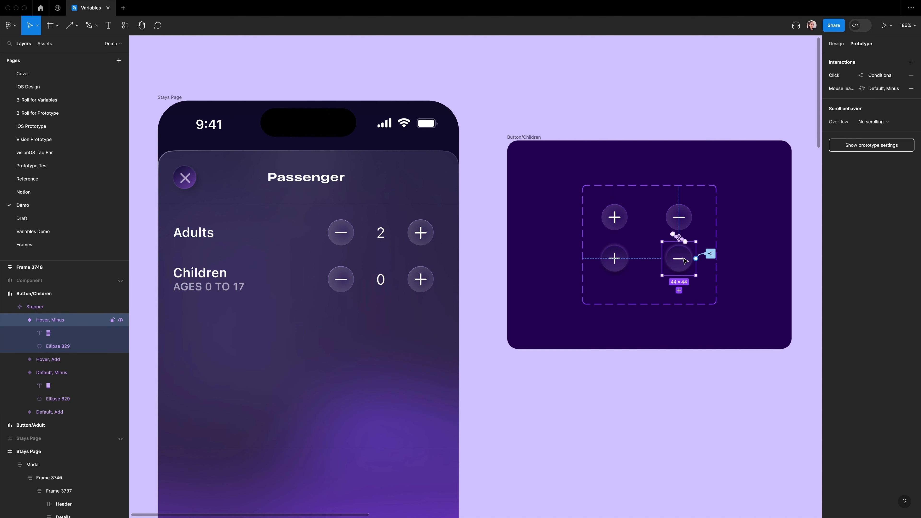
pyautogui.click(710, 254)
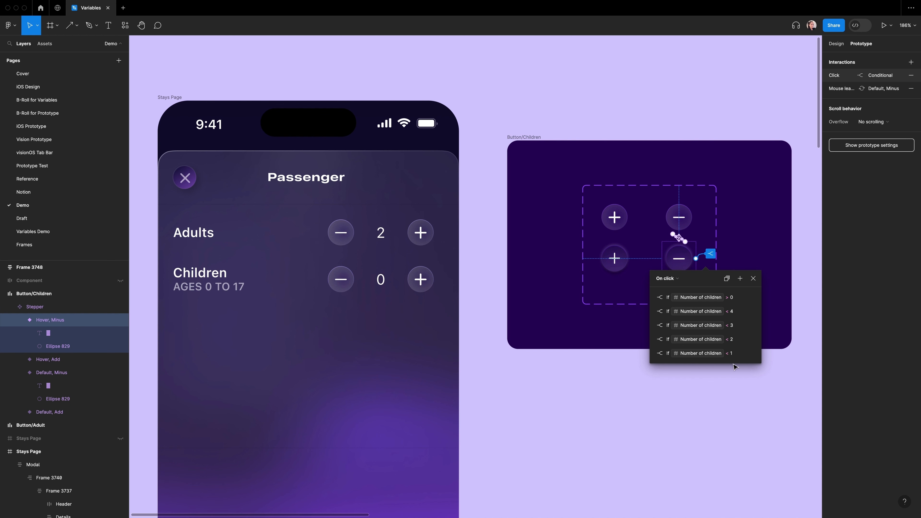
# Step: Preview the prototype and test the children stepper by adding three children and removing them
pyautogui.click(754, 279)
pyautogui.hotkey('shift', 'space')
pyautogui.click(178, 98)
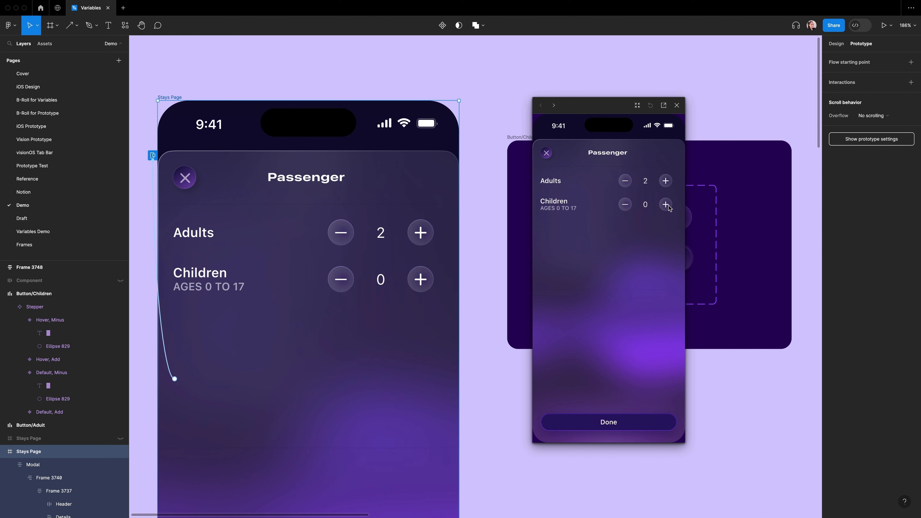
pyautogui.click(666, 206)
pyautogui.click(666, 205)
pyautogui.click(666, 205)
pyautogui.click(666, 206)
pyautogui.click(625, 205)
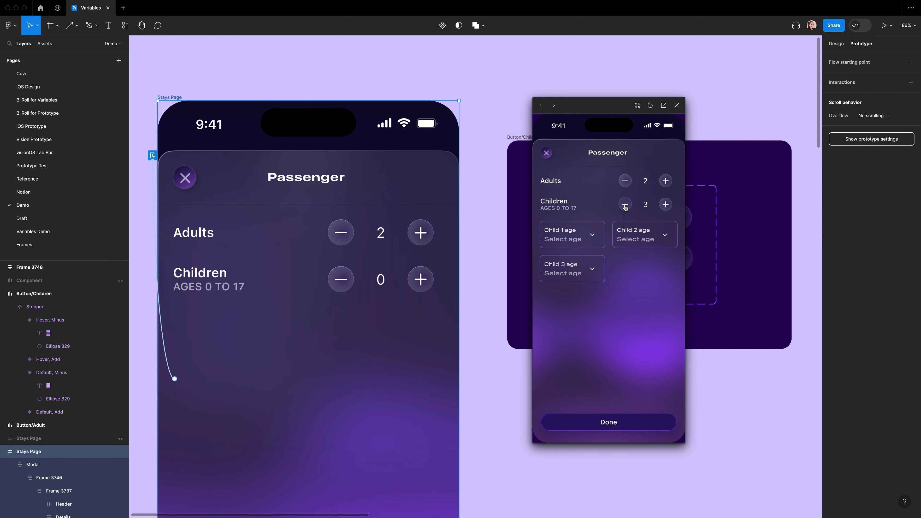
pyautogui.click(626, 207)
pyautogui.click(626, 209)
pyautogui.click(626, 210)
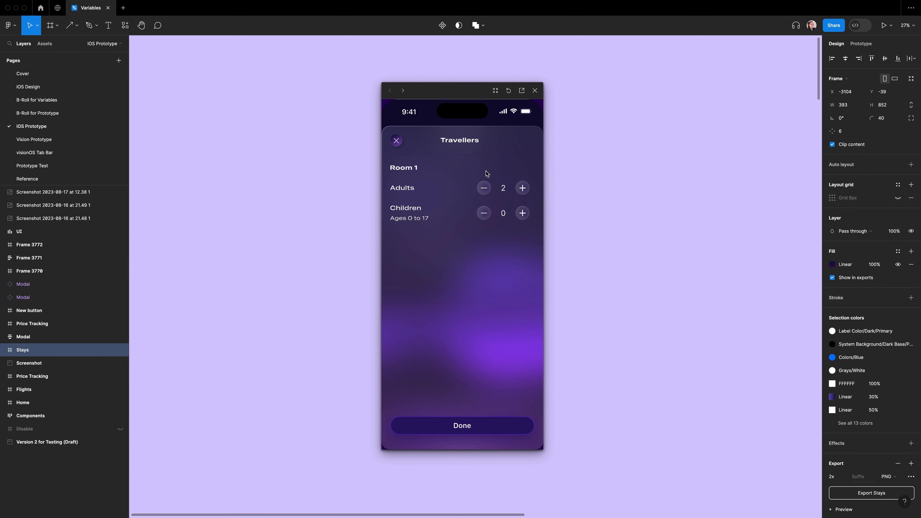
# Step: Try the adults minus and plus buttons in the reference iOS prototype
pyautogui.click(484, 188)
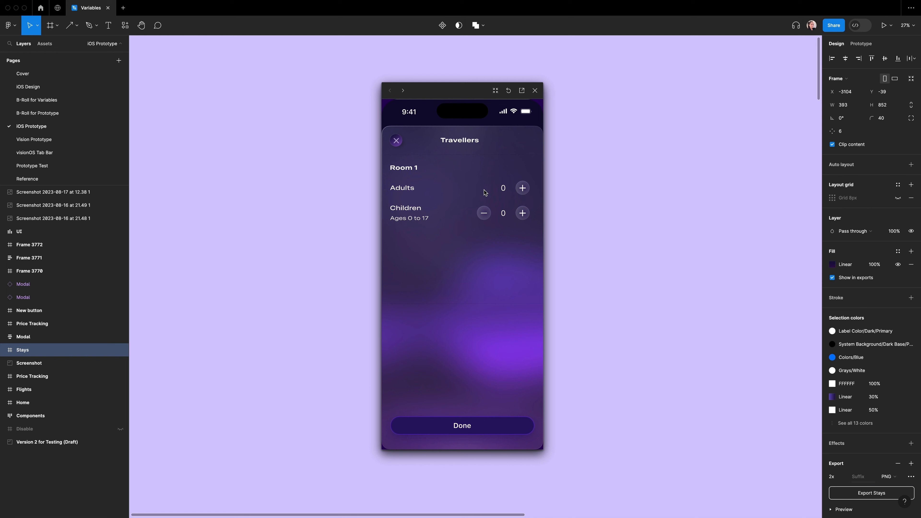
pyautogui.click(522, 189)
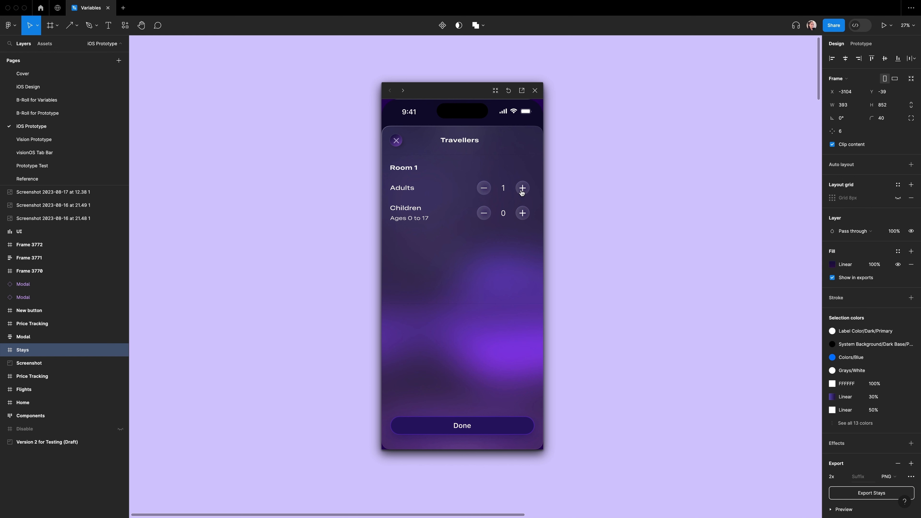
pyautogui.click(484, 188)
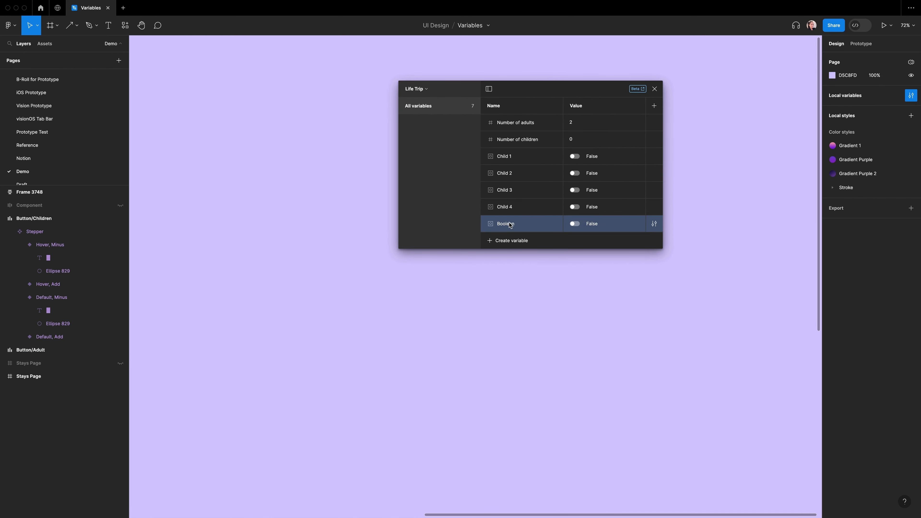
# Step: Name the boolean variable Boolean/Minus/Adult with value true and bind the adults minus button's layer visibility to it
pyautogui.doubleClick(509, 225)
pyautogui.press('Tab')
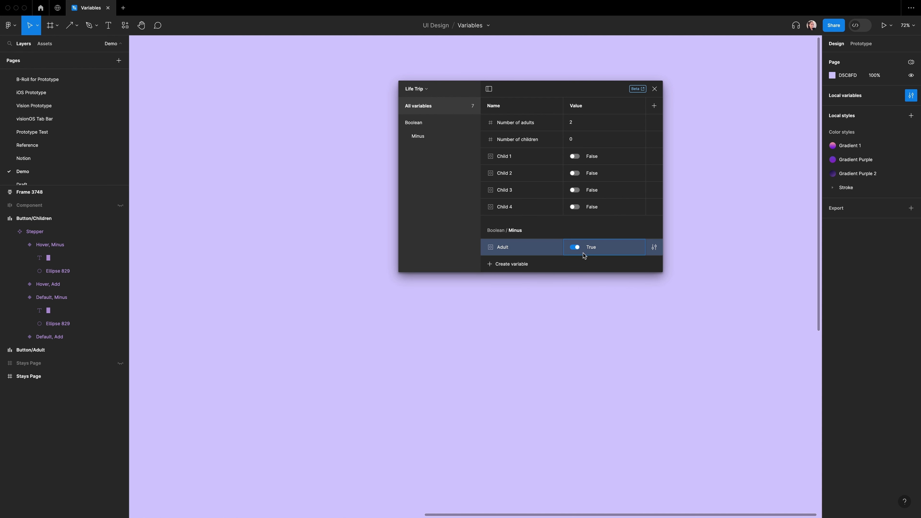
pyautogui.click(580, 264)
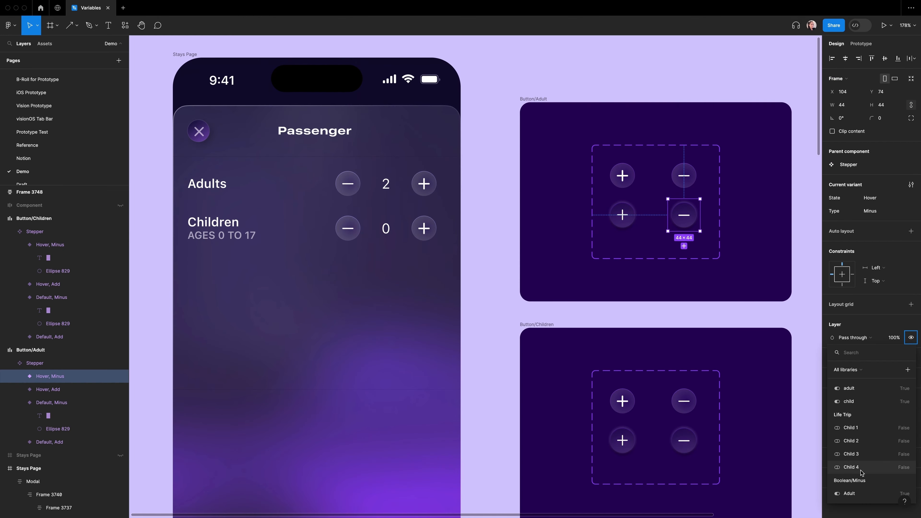
pyautogui.click(849, 494)
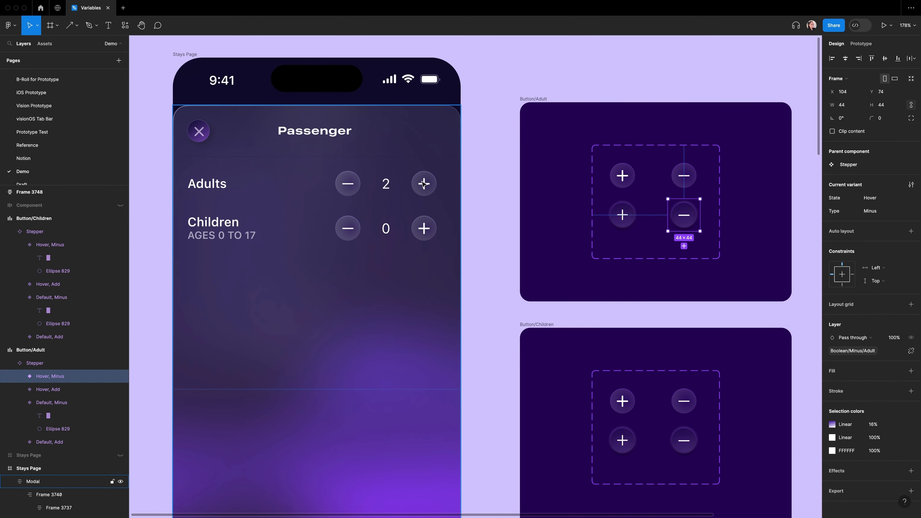
# Step: On the adults minus button's click, add a conditional: if Number of adults < 0, set the Adult variable
pyautogui.hotkey('shift', 'e')
pyautogui.click(715, 211)
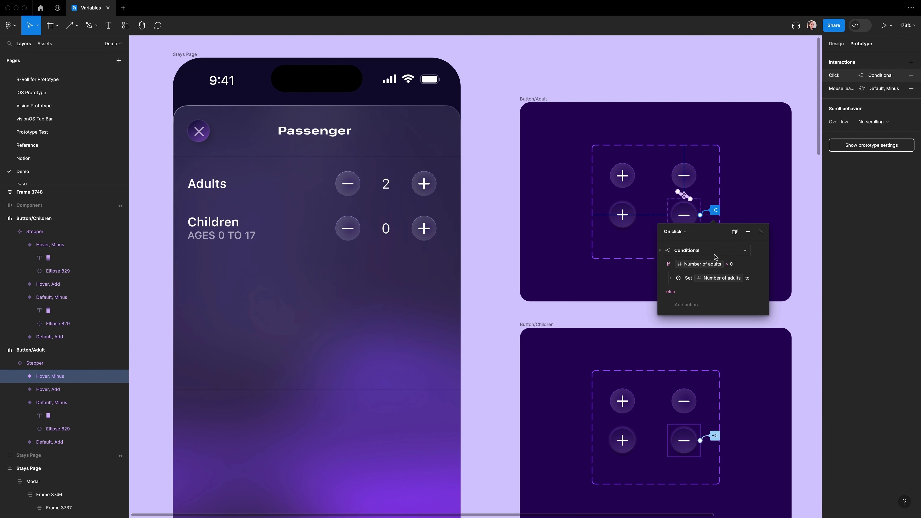
pyautogui.click(748, 232)
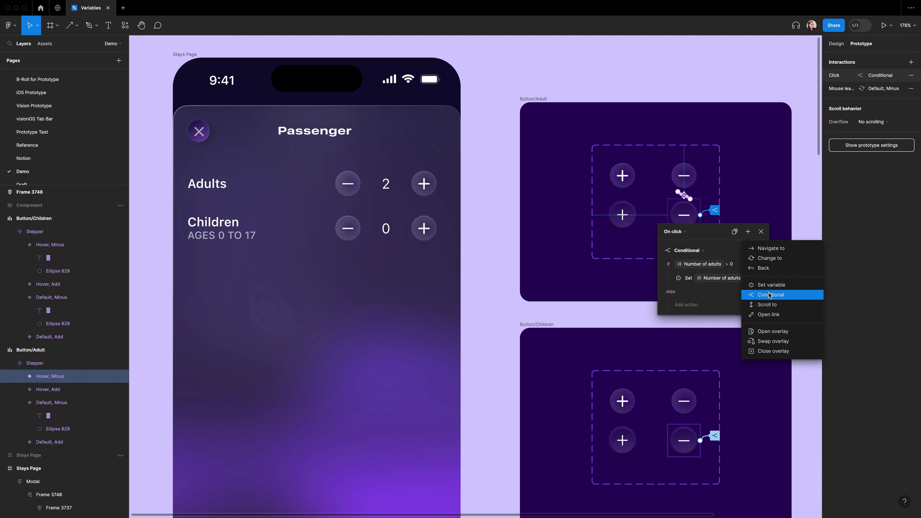
pyautogui.click(769, 292)
pyautogui.click(688, 335)
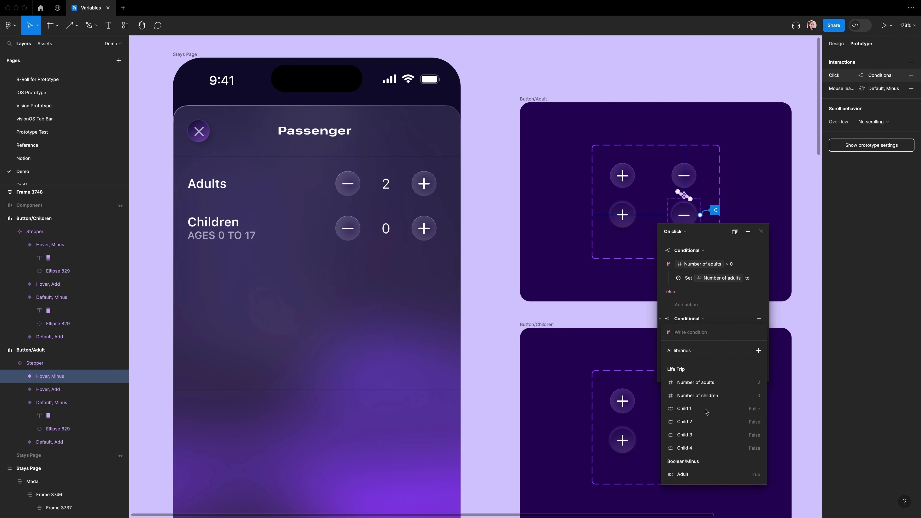
pyautogui.click(718, 383)
pyautogui.click(682, 425)
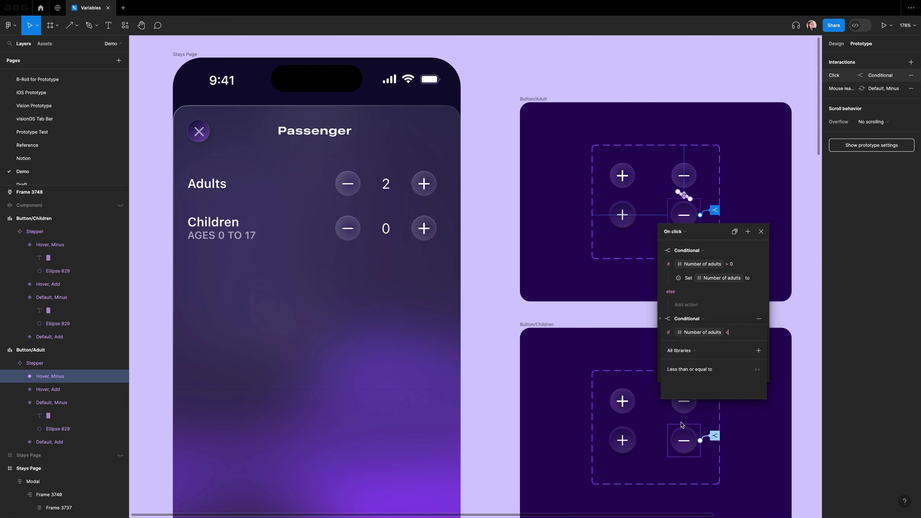
pyautogui.write('0')
pyautogui.press('Return')
pyautogui.click(686, 345)
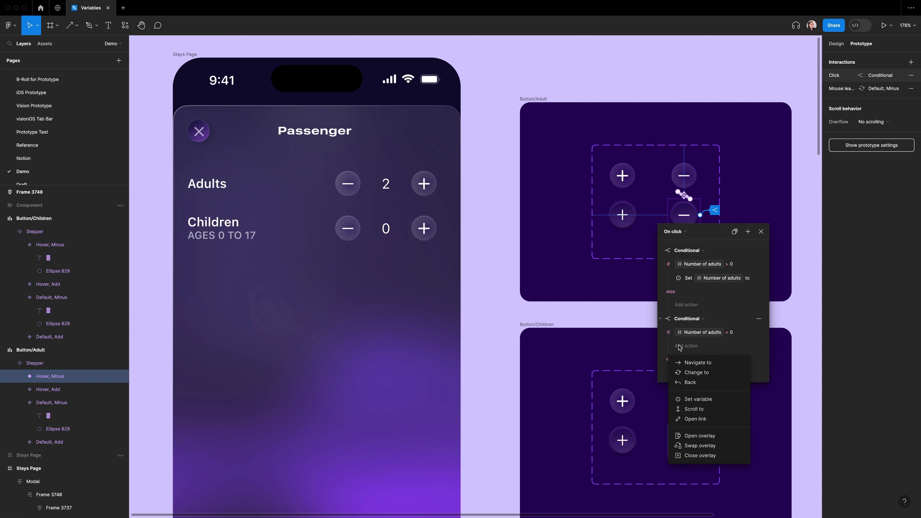
pyautogui.click(685, 407)
pyautogui.scroll(-10, 693, 443)
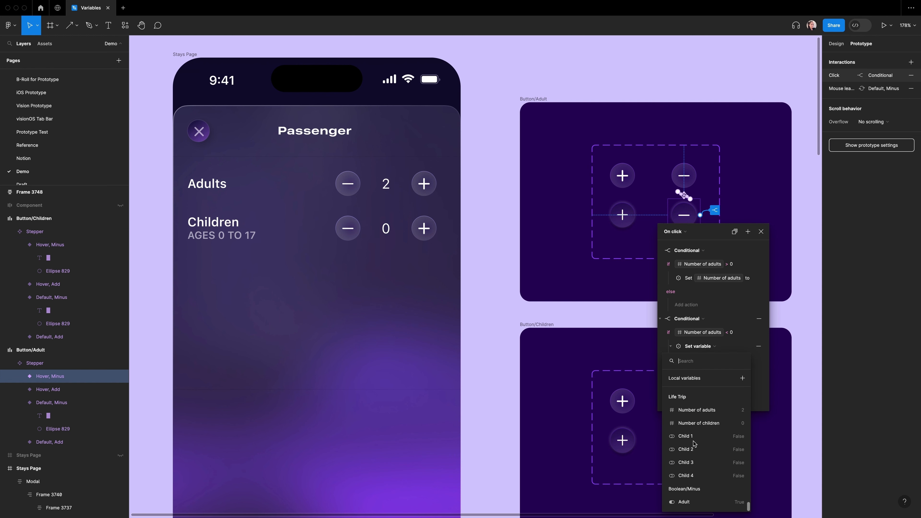
pyautogui.click(701, 502)
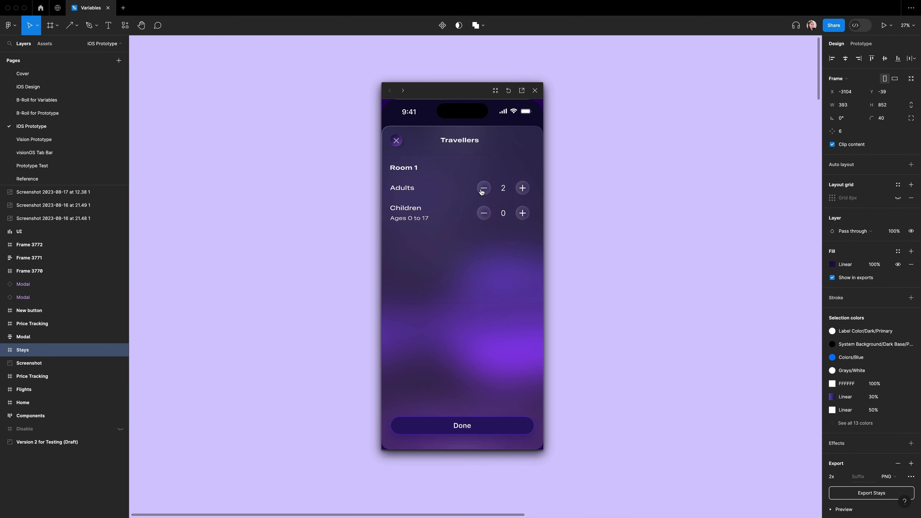
# Step: Try the adults minus button again in the reference iOS prototype
pyautogui.click(484, 189)
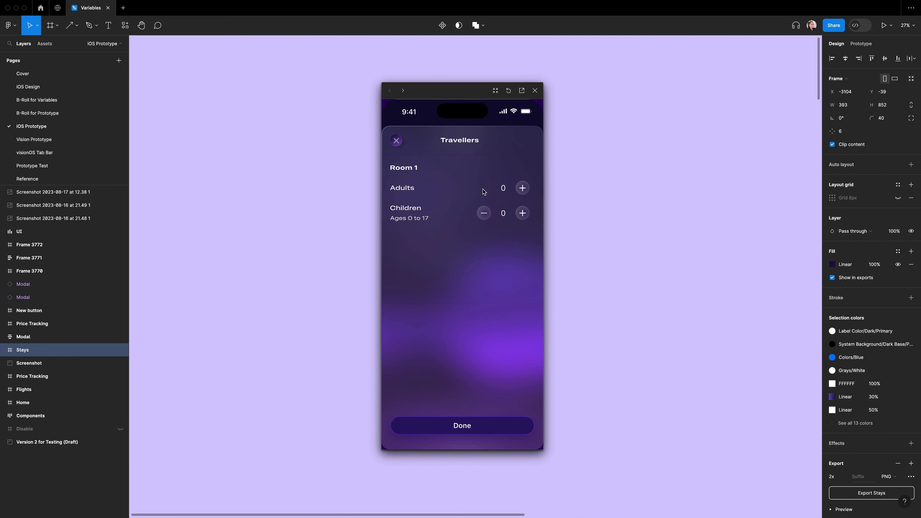